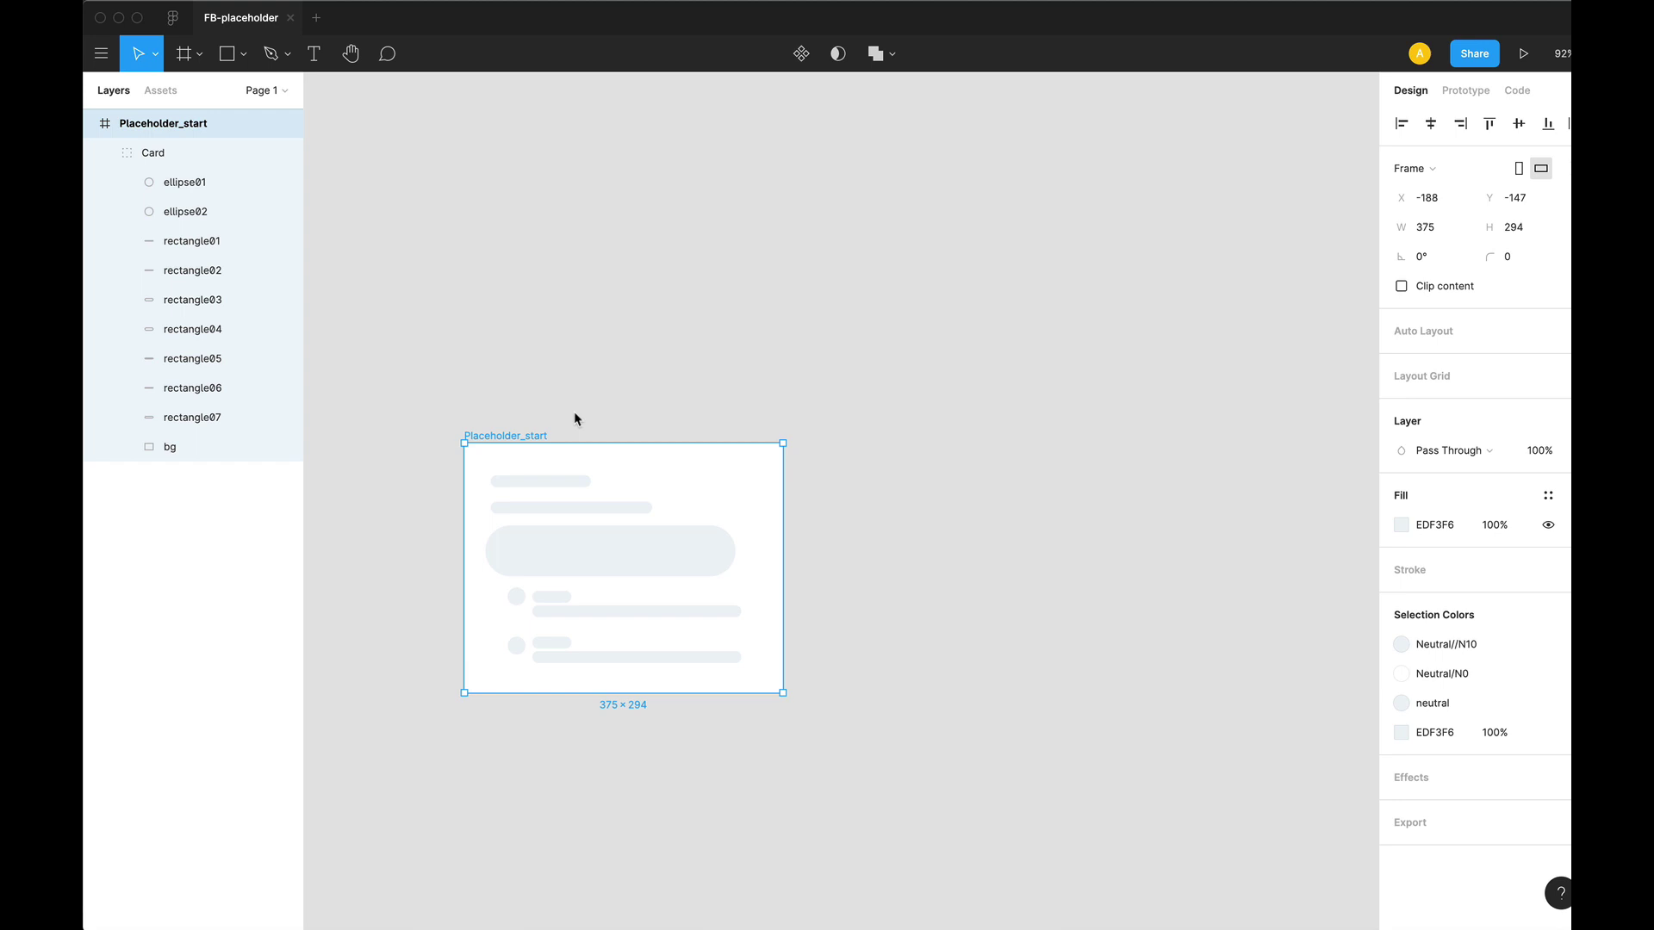
Inspect the card's placeholder bars and circles one by one, then the Placeholder_start frame.
scroll(574, 411, up, 5)
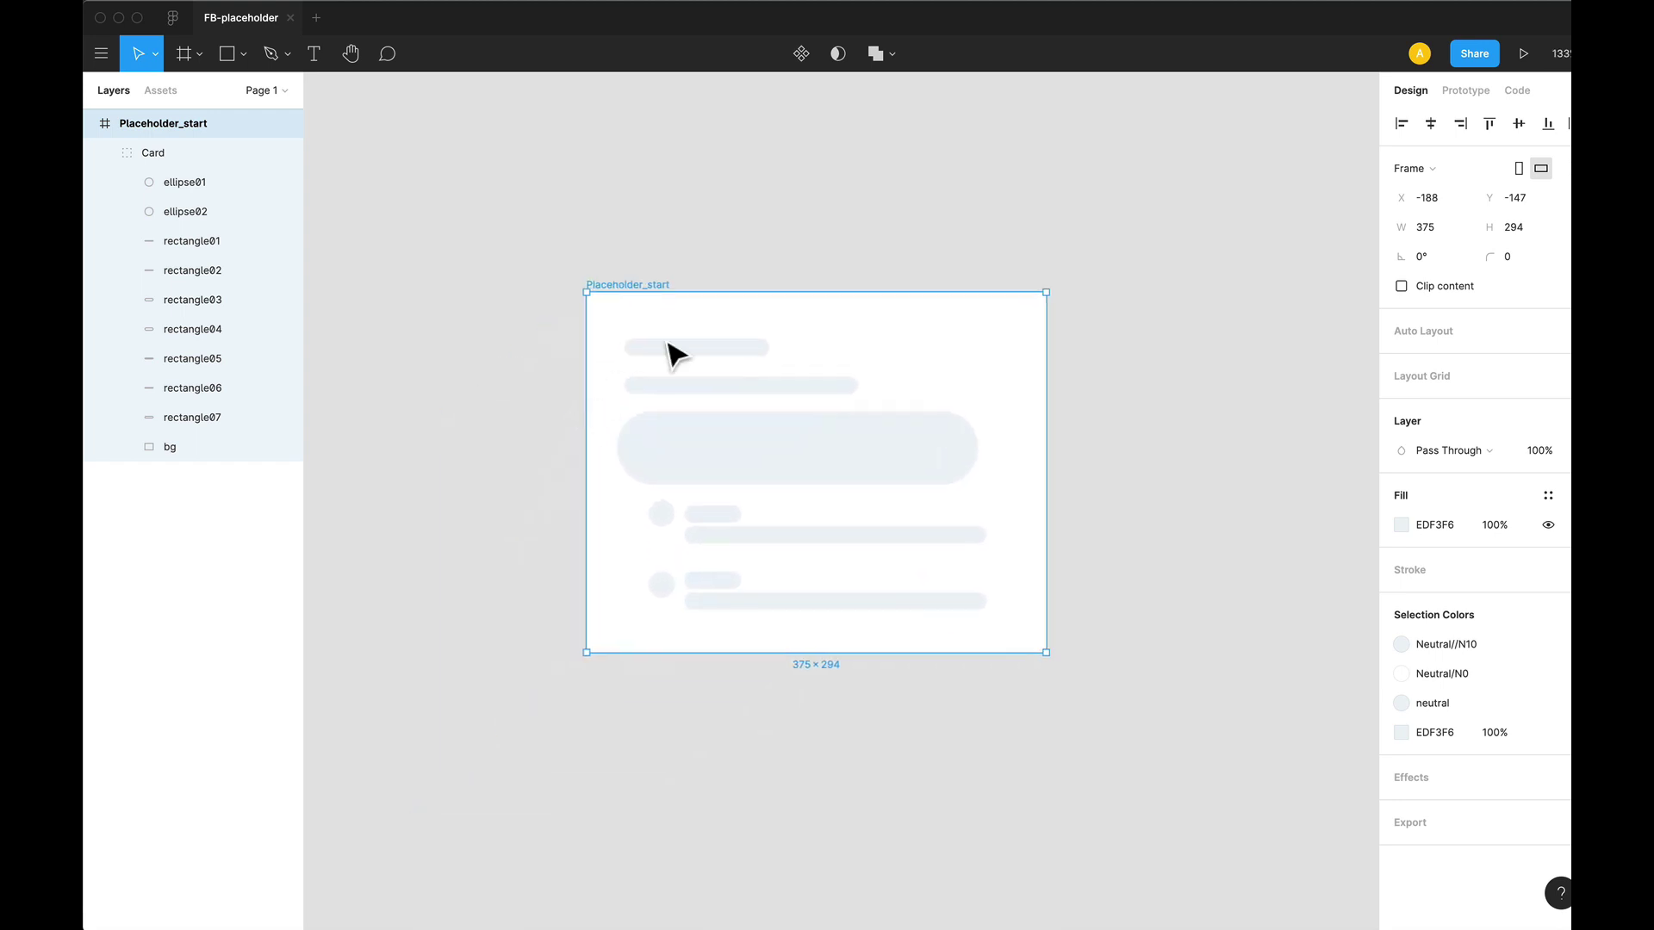
super+click(739, 354)
super+click(772, 390)
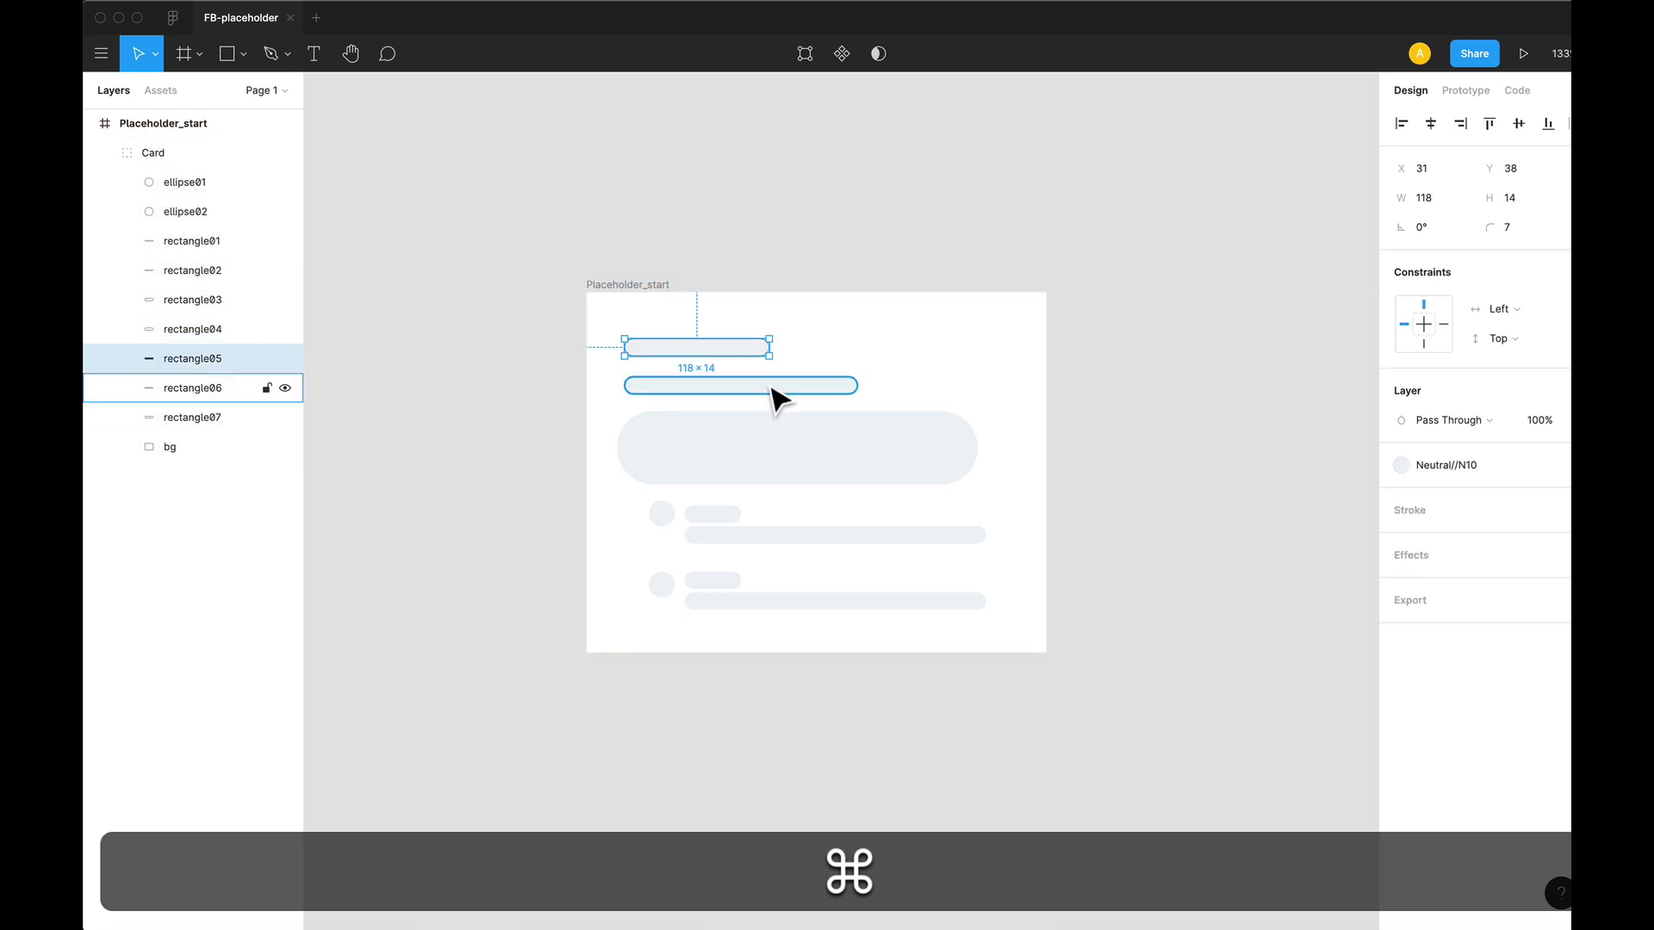
super+click(830, 469)
super+click(717, 515)
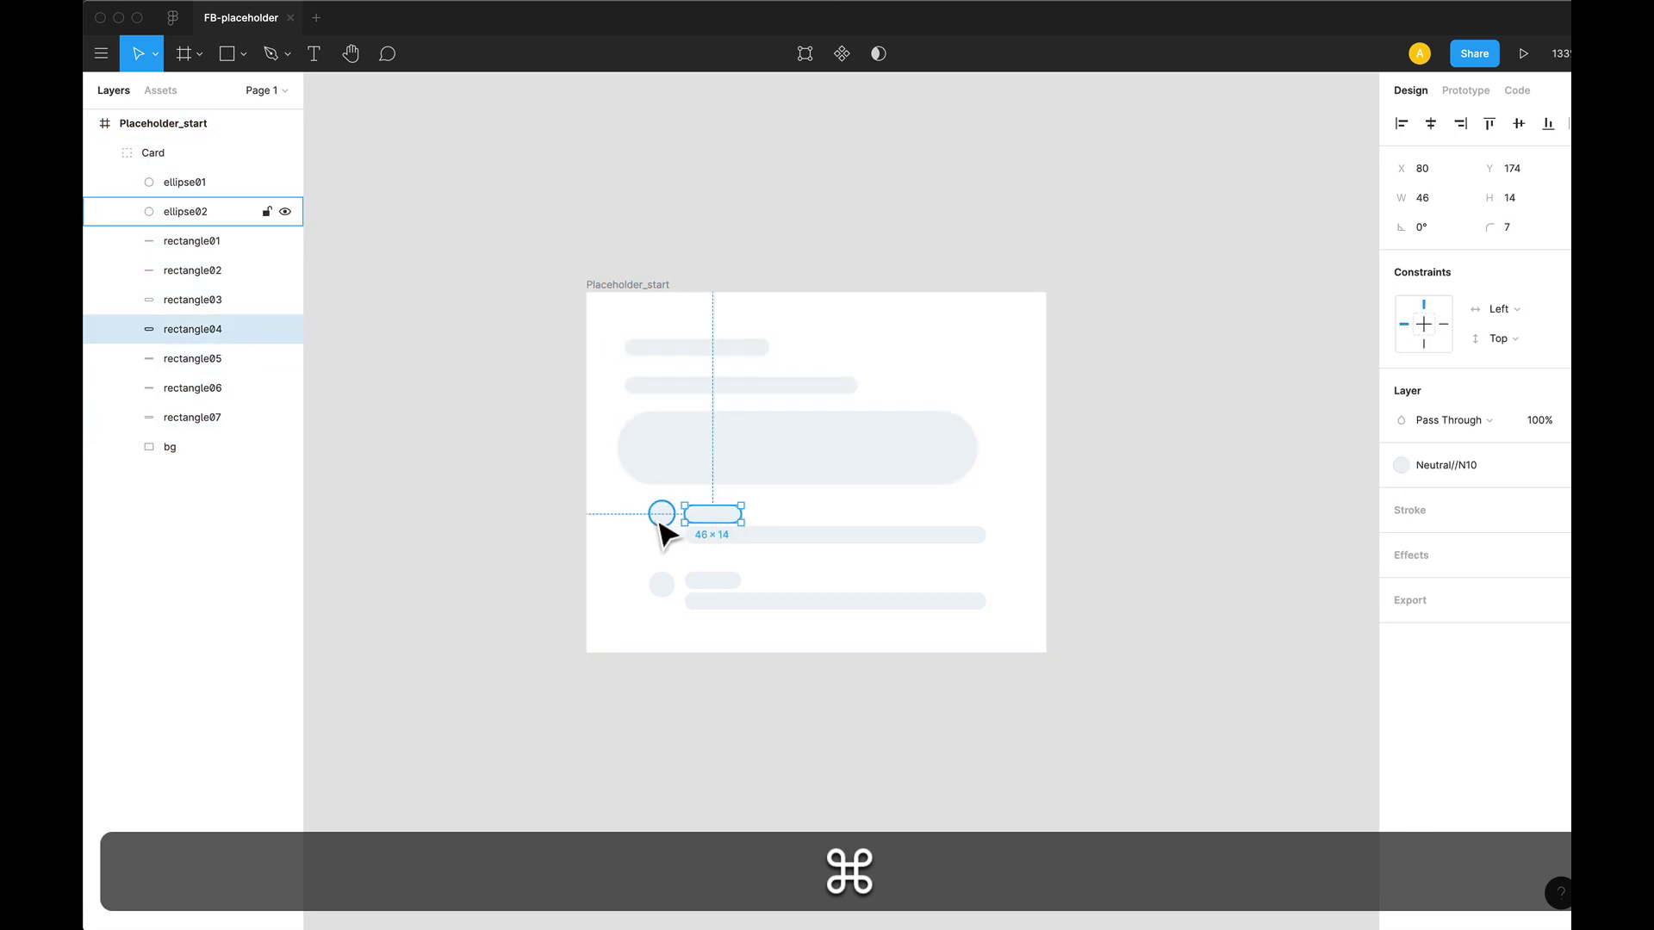
super+click(663, 517)
super+click(779, 540)
super+click(722, 584)
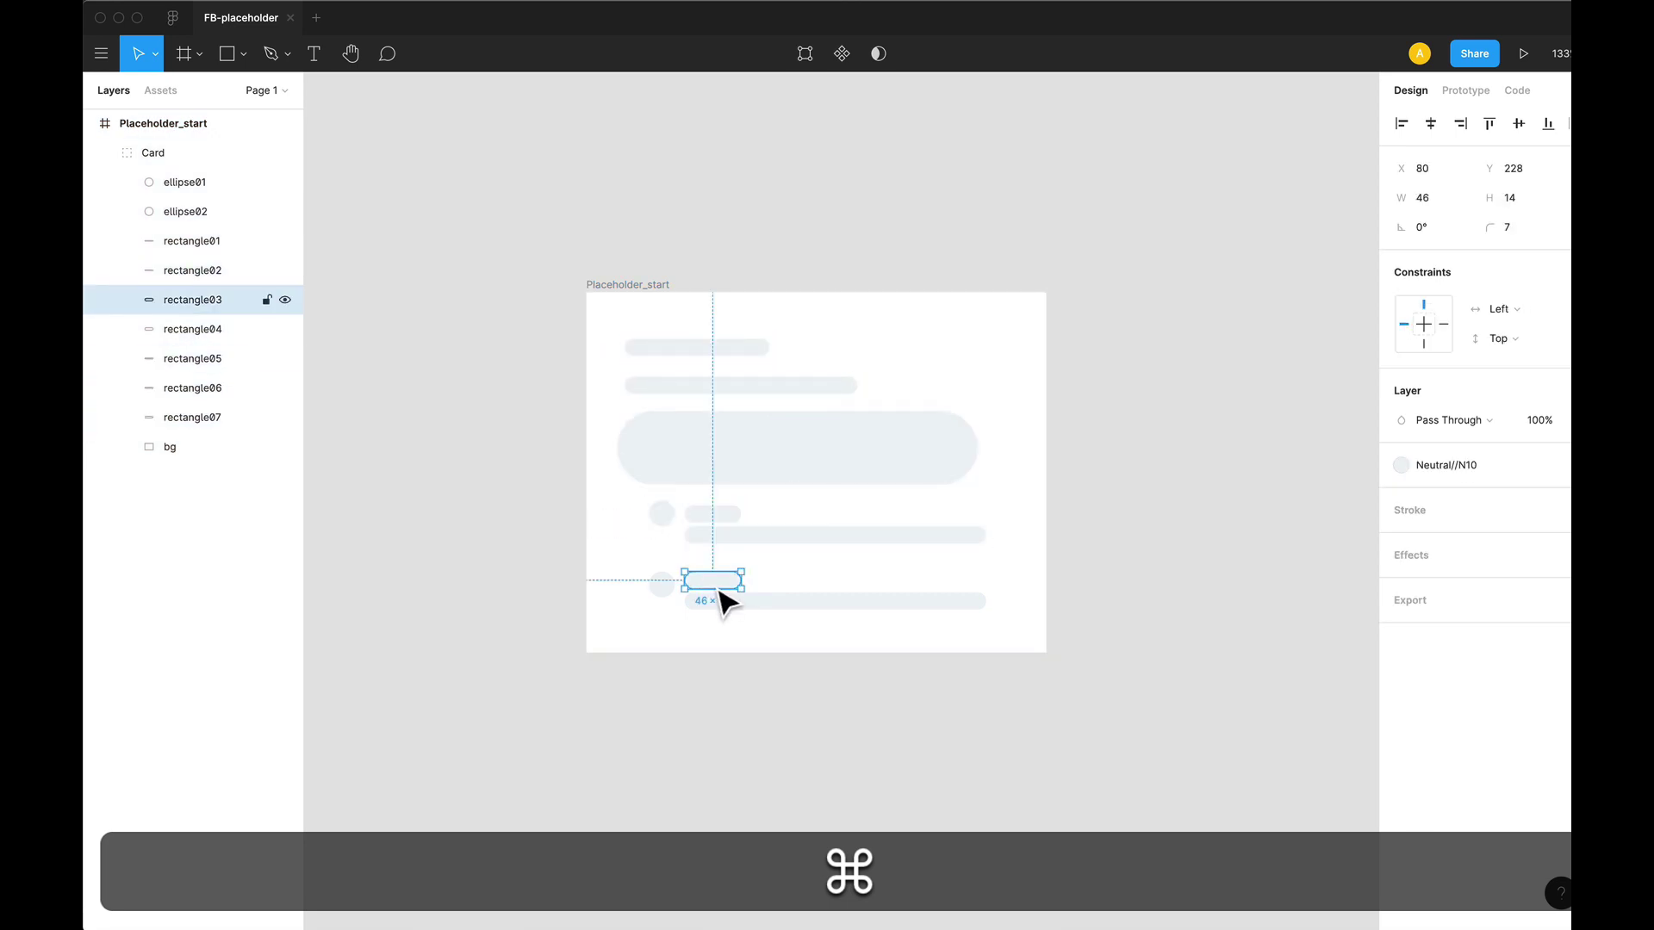
super+click(740, 603)
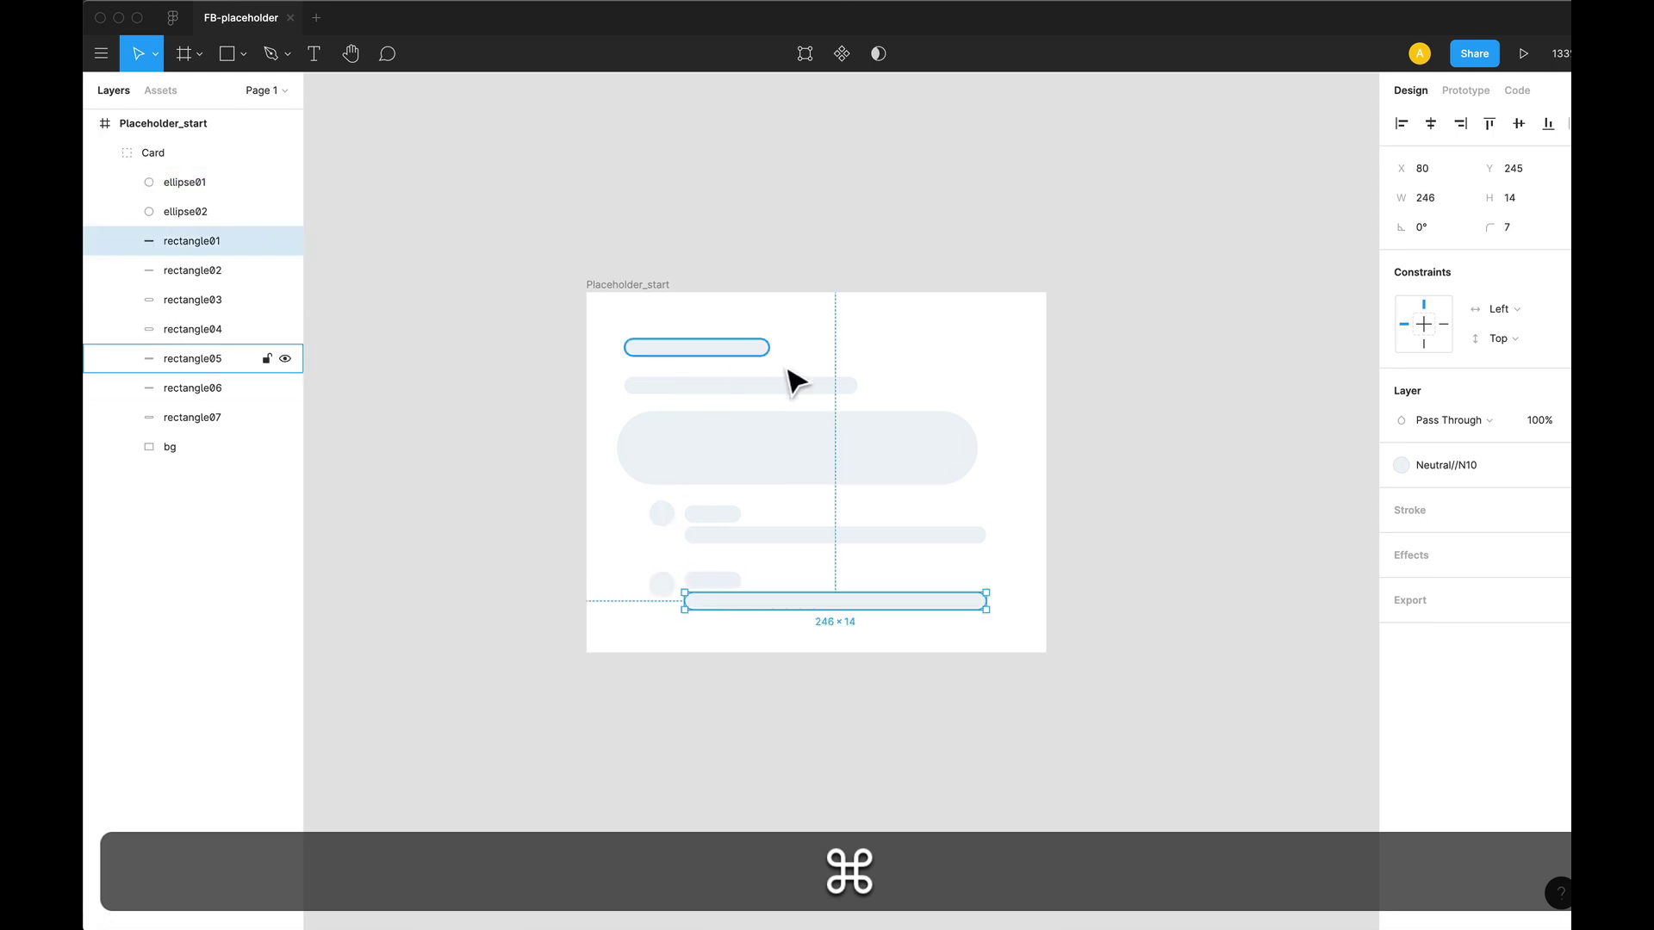
click(722, 353)
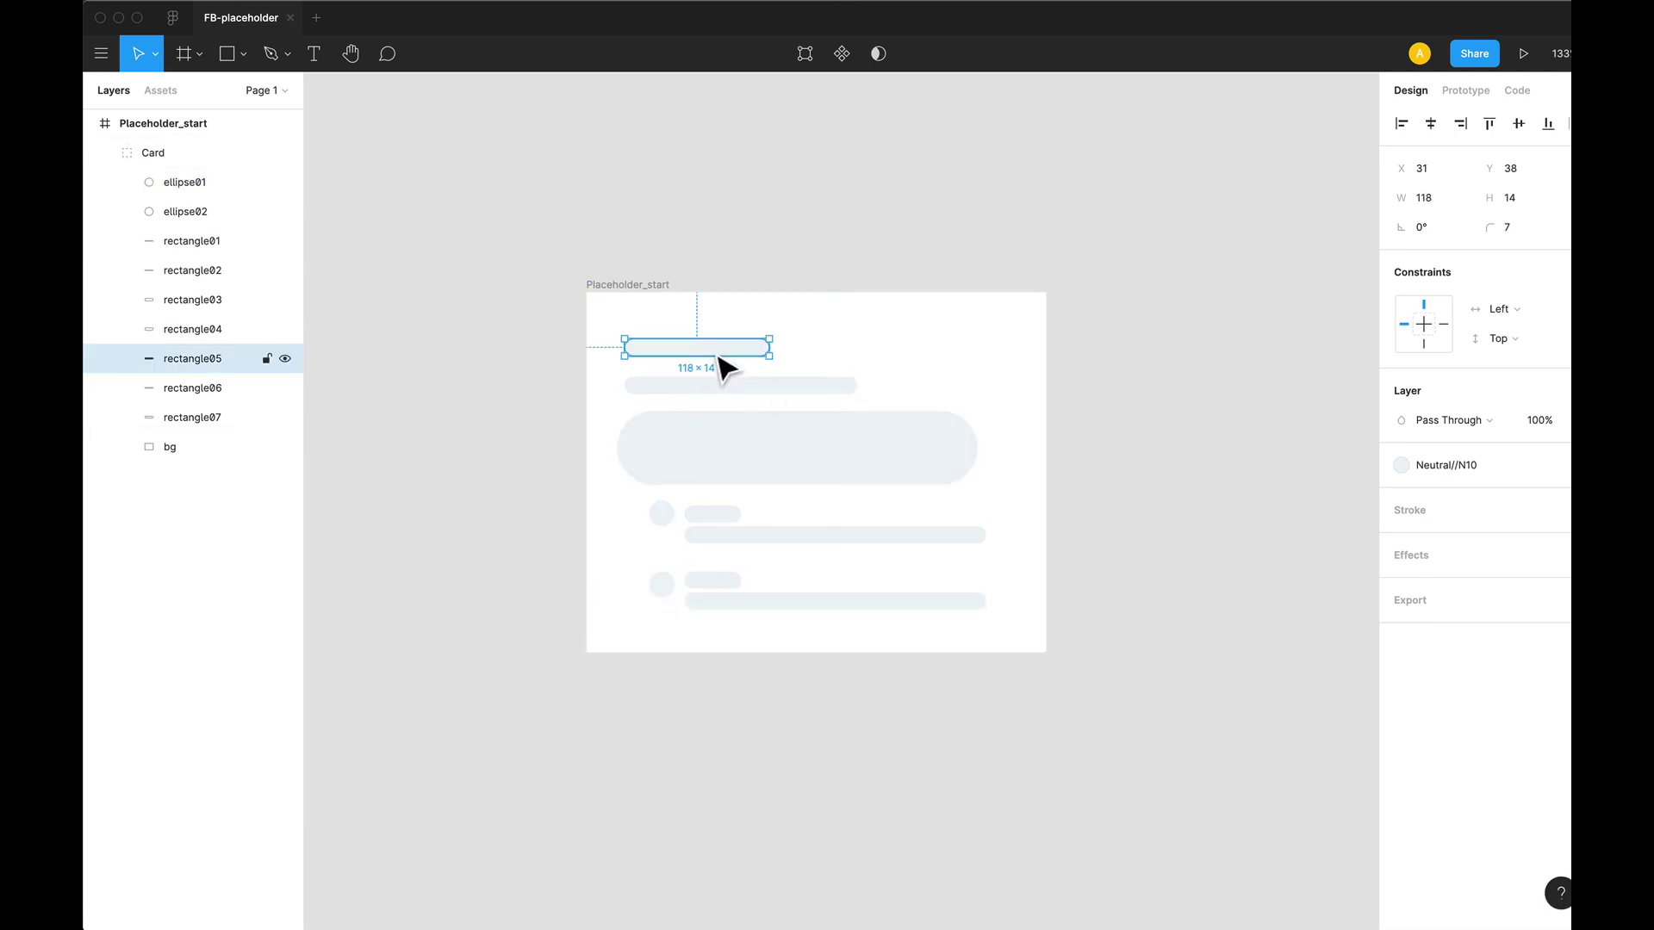
click(842, 393)
click(893, 455)
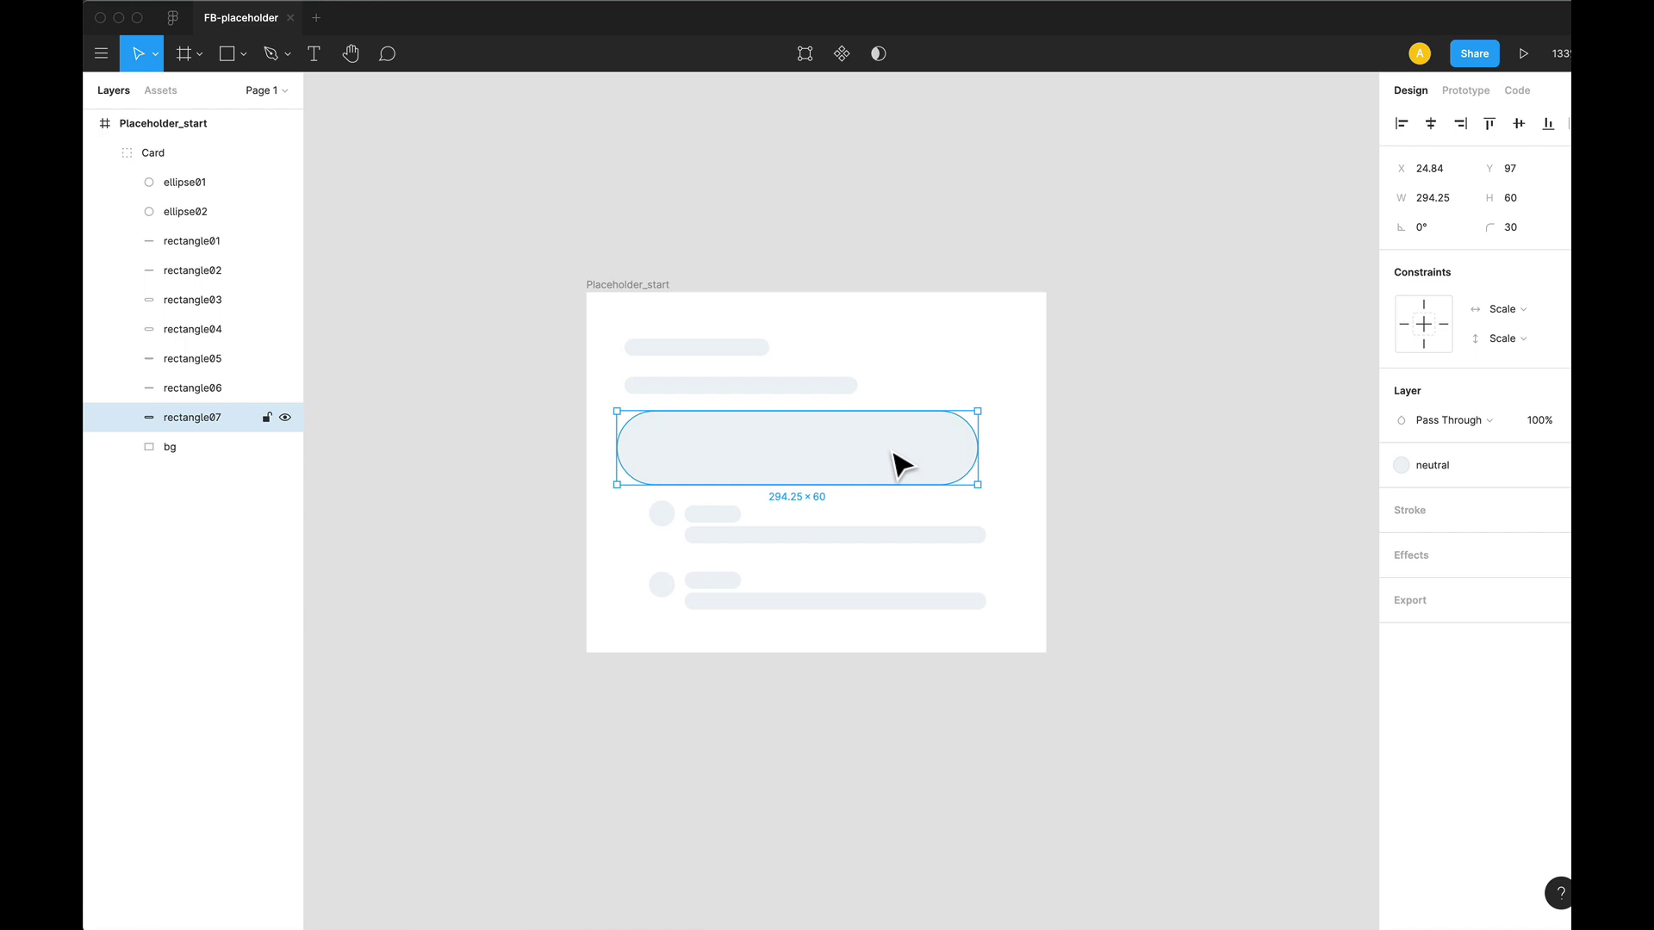
click(646, 286)
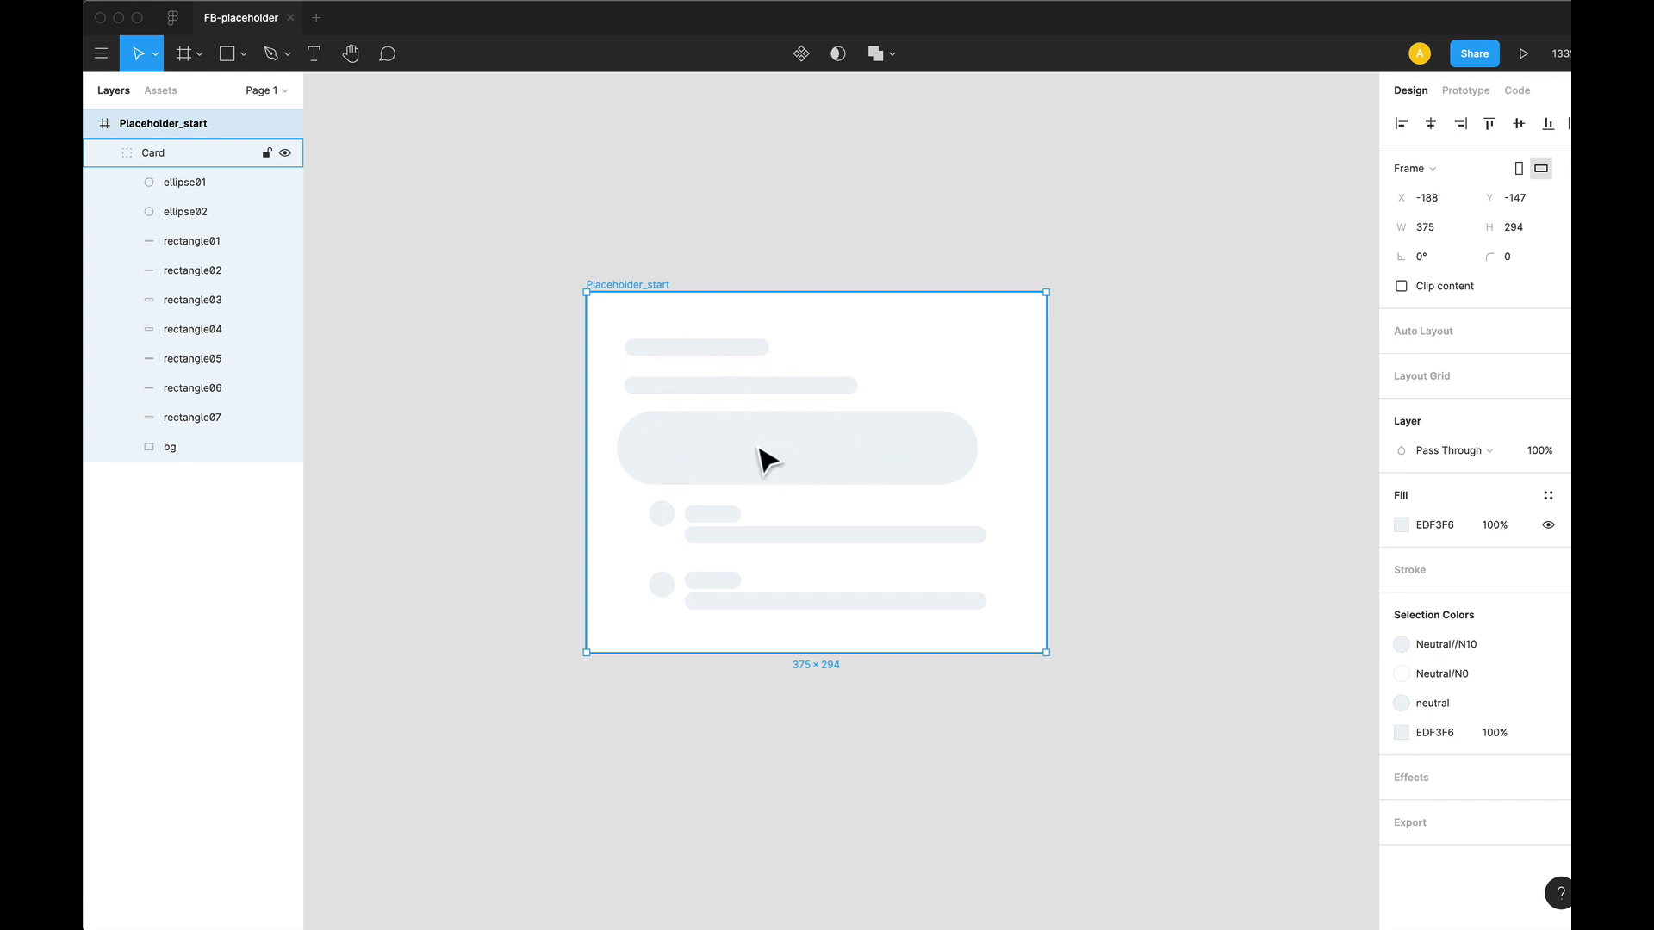
click(702, 280)
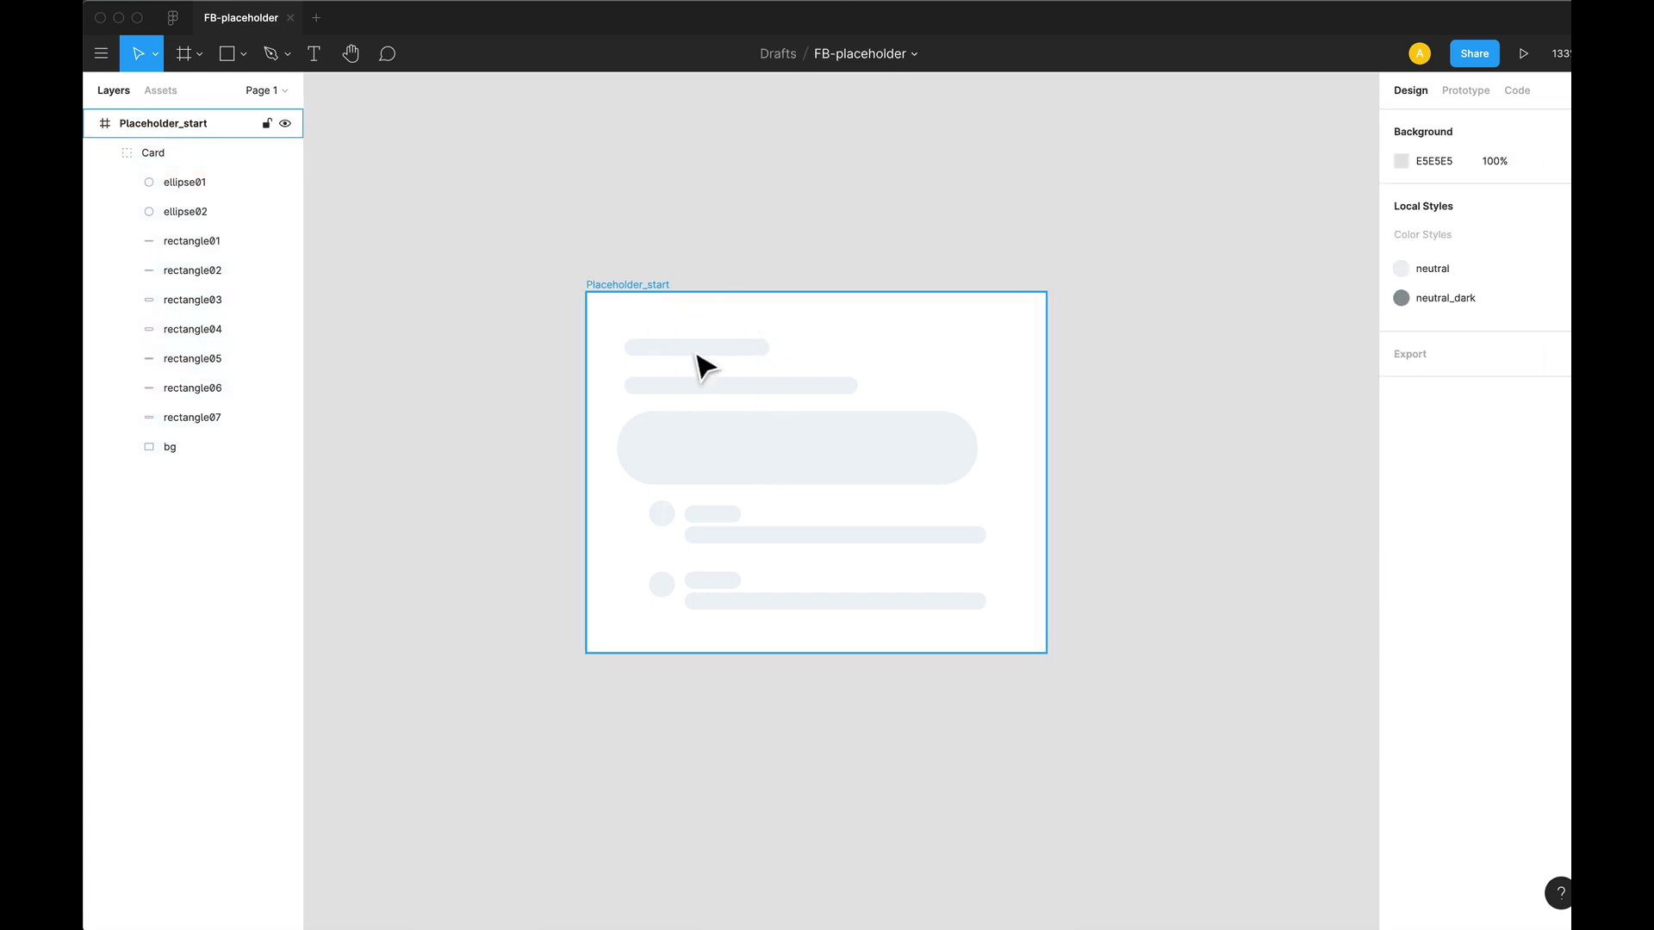
Select the nine shapes from ellipse01 to rectangle07 and merge them into one Union.
click(210, 183)
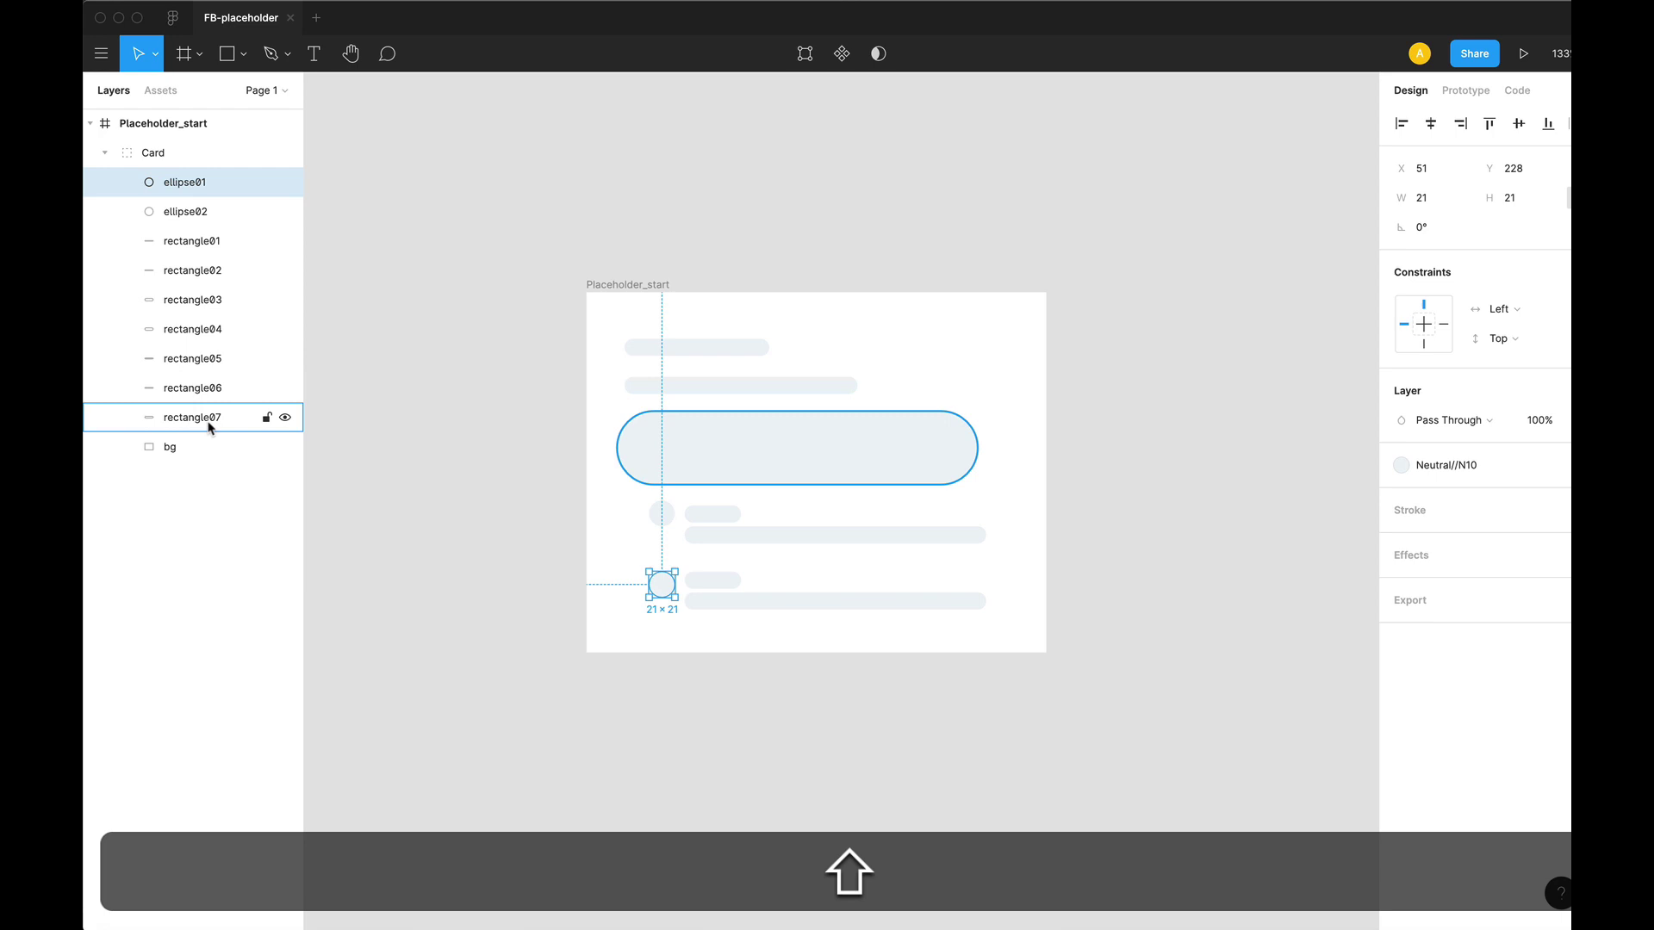
shift+click(210, 418)
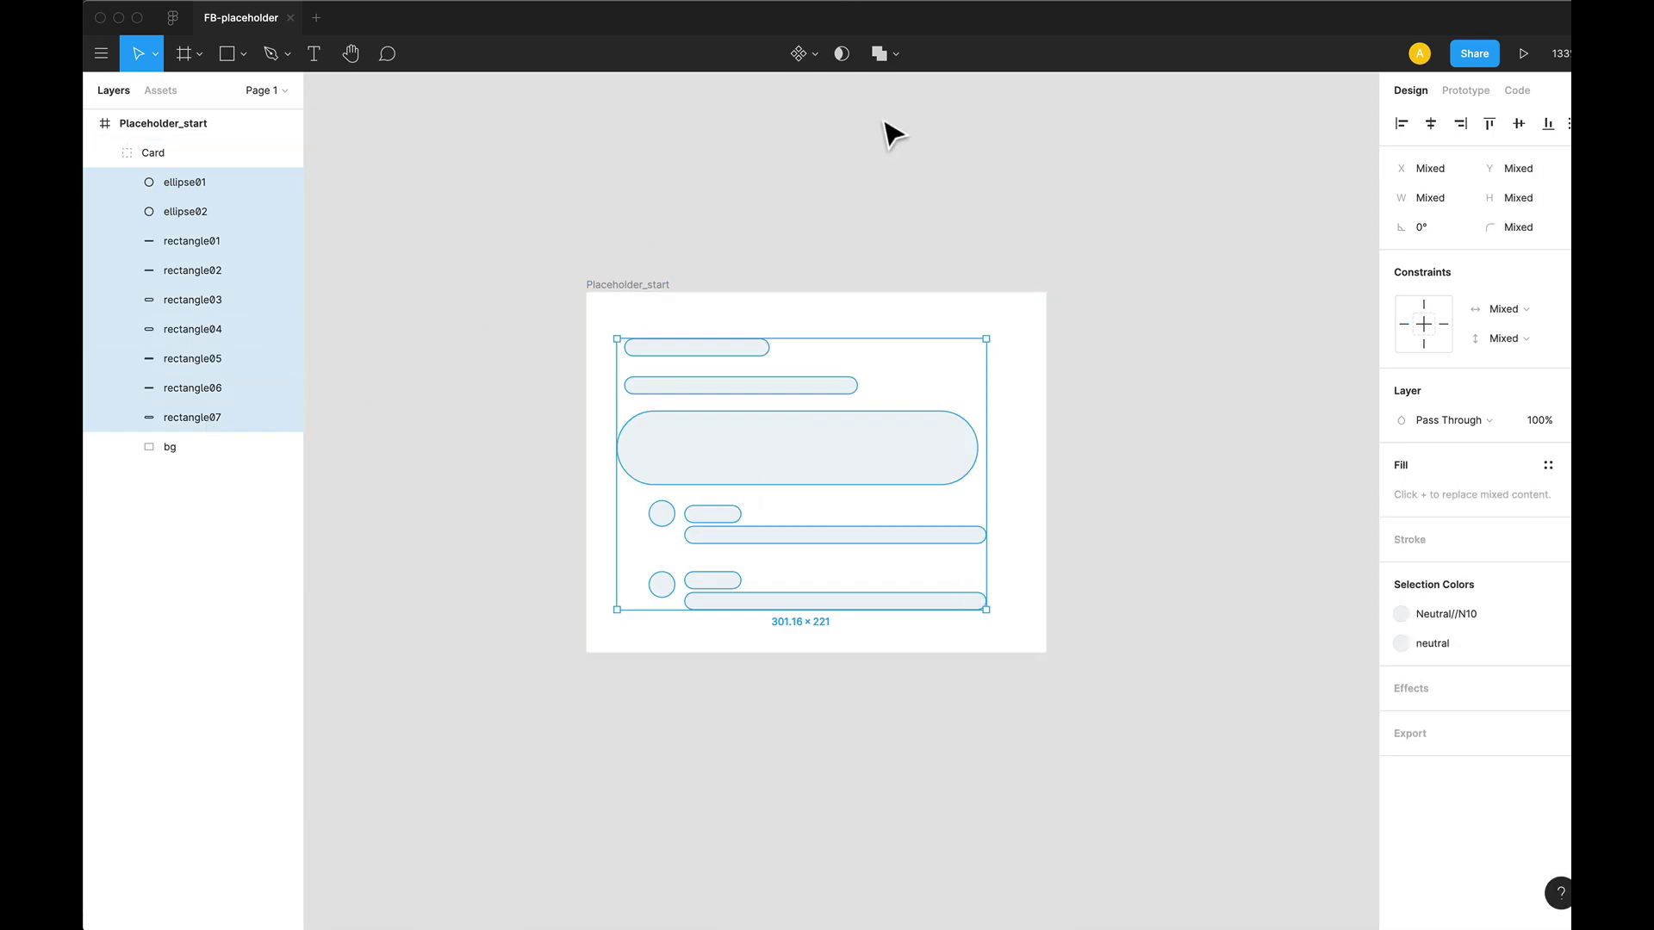
click(879, 56)
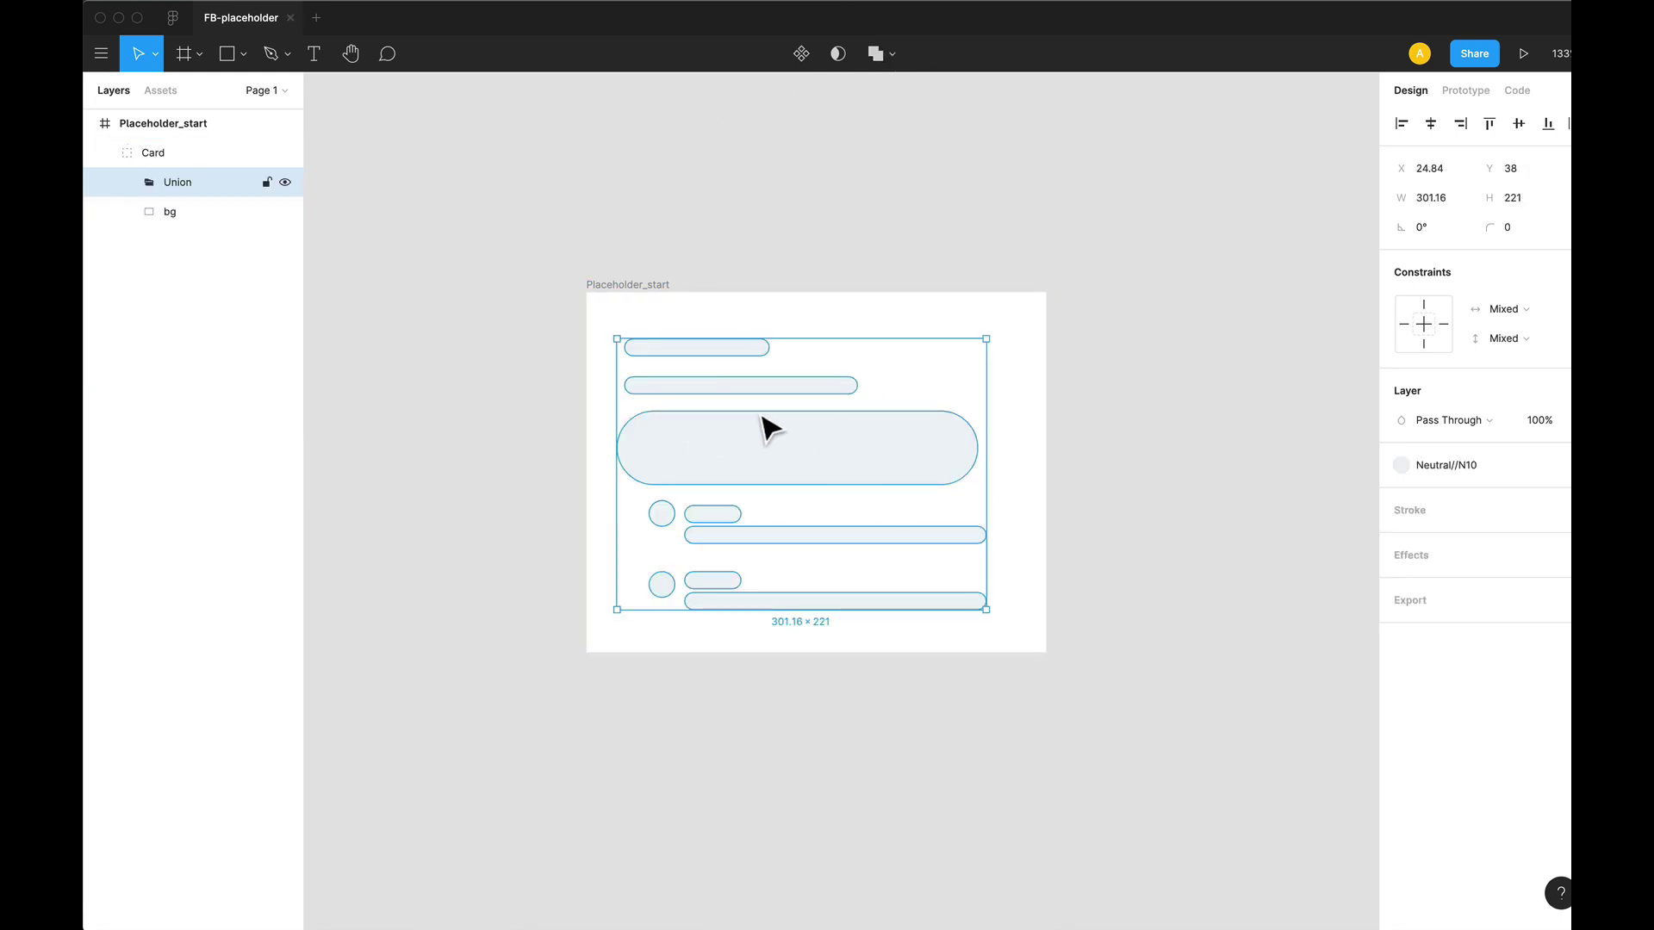
Set the Union shape as a mask, then reselect the Union mask layer.
right_click(221, 194)
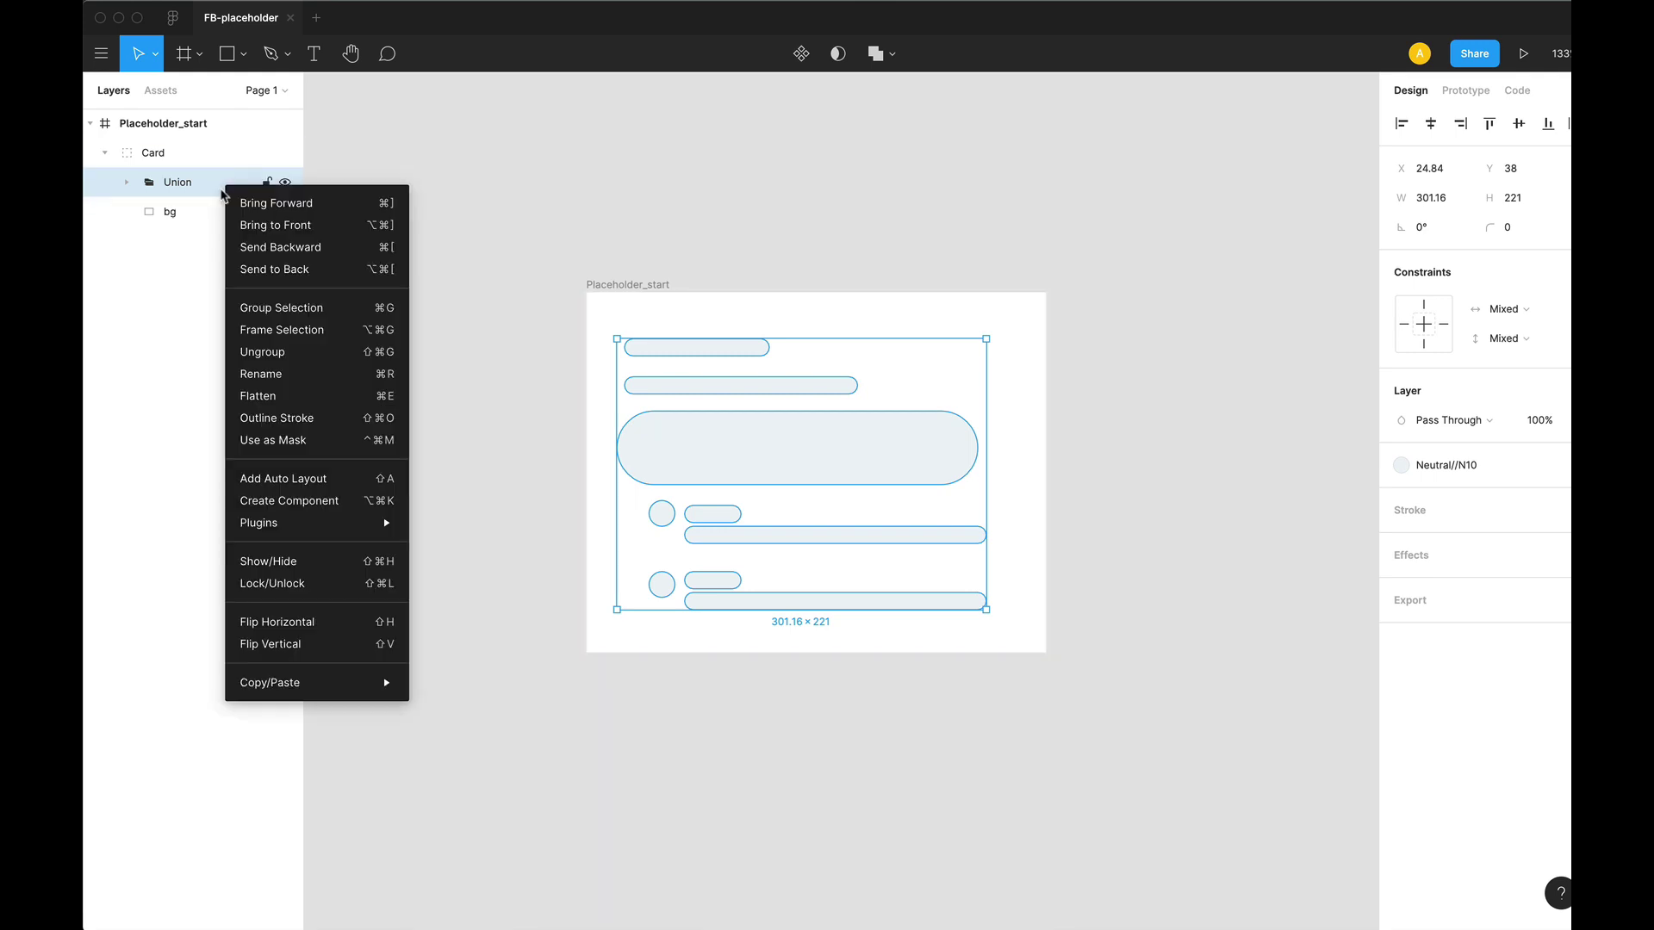
click(298, 439)
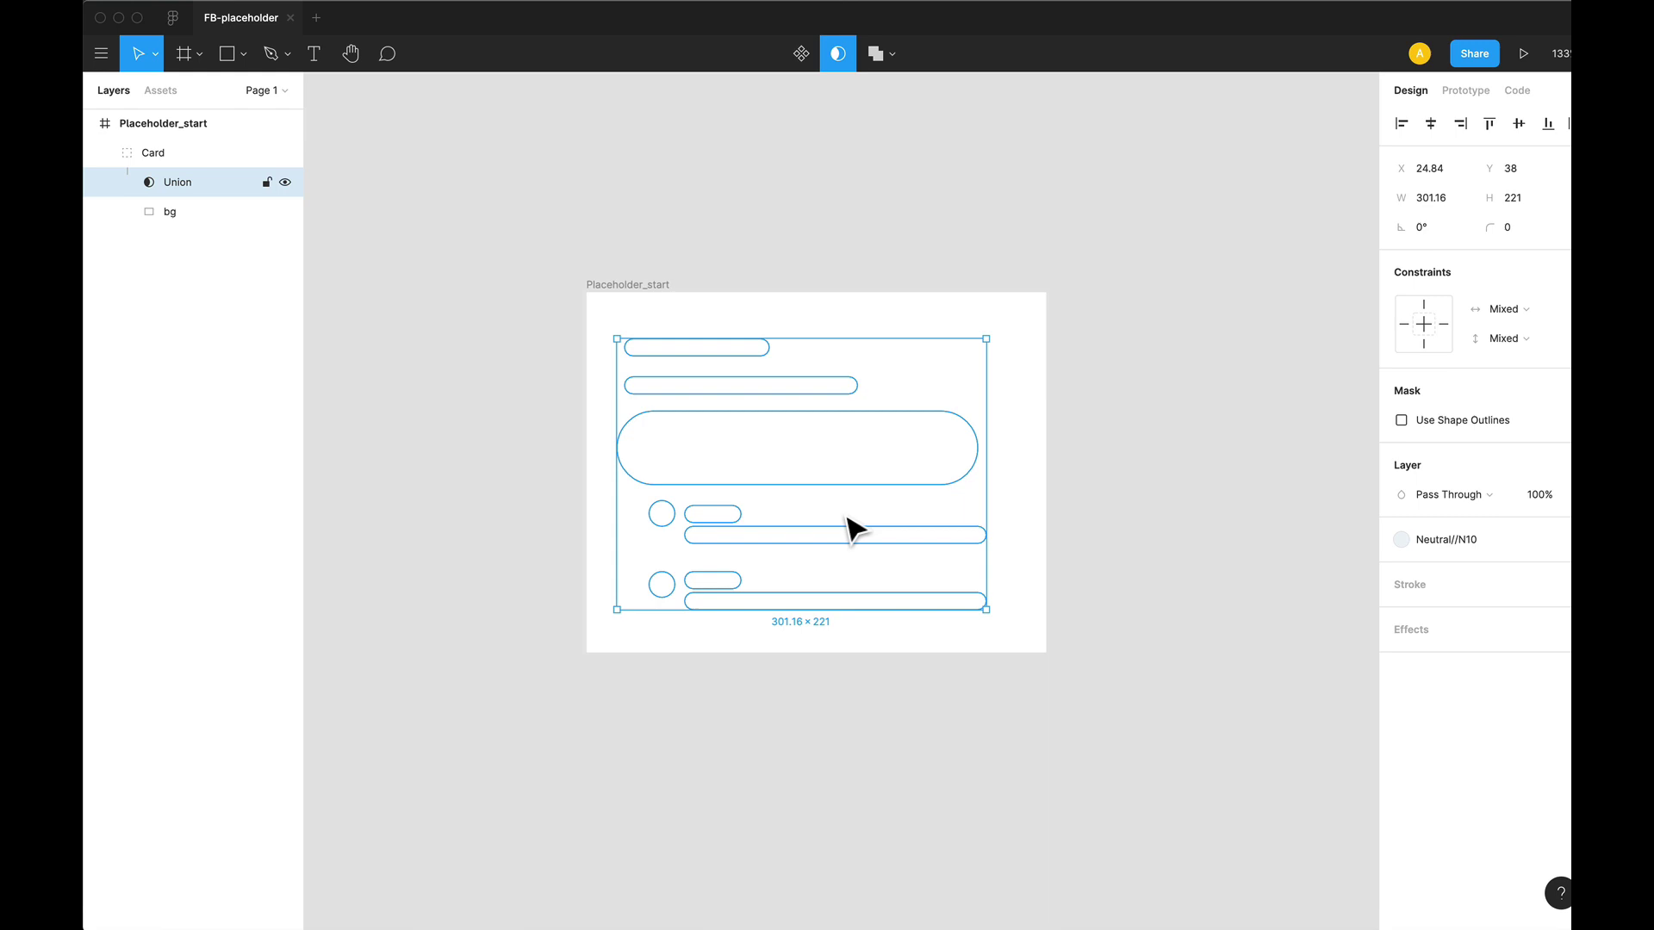
click(1117, 358)
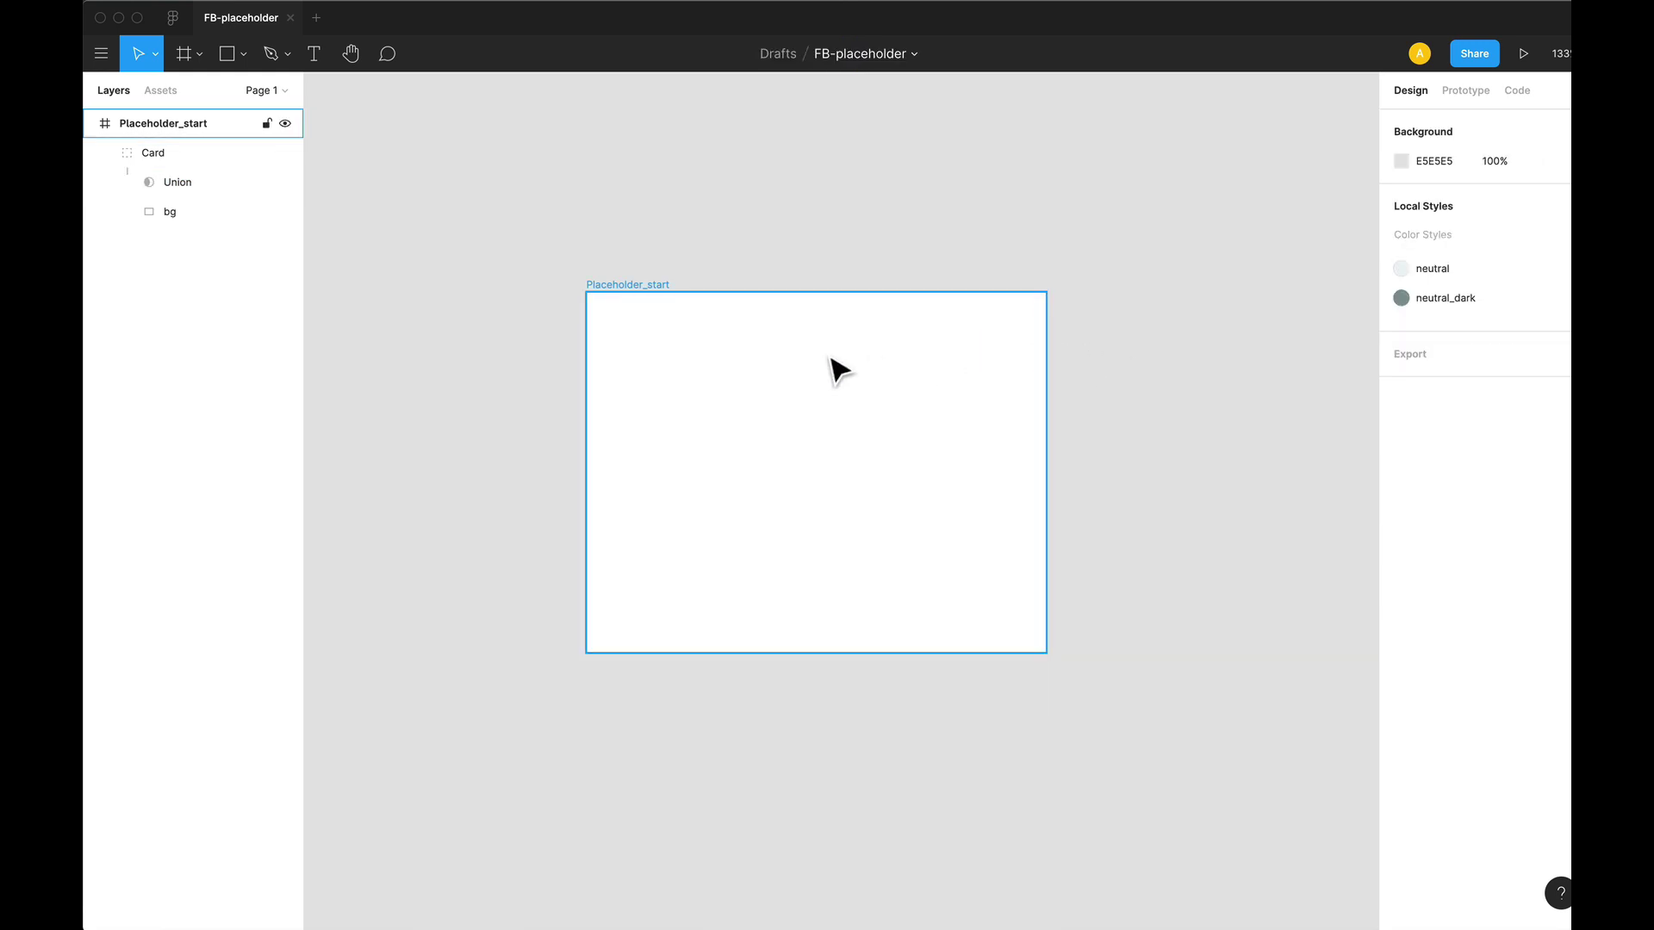
click(208, 193)
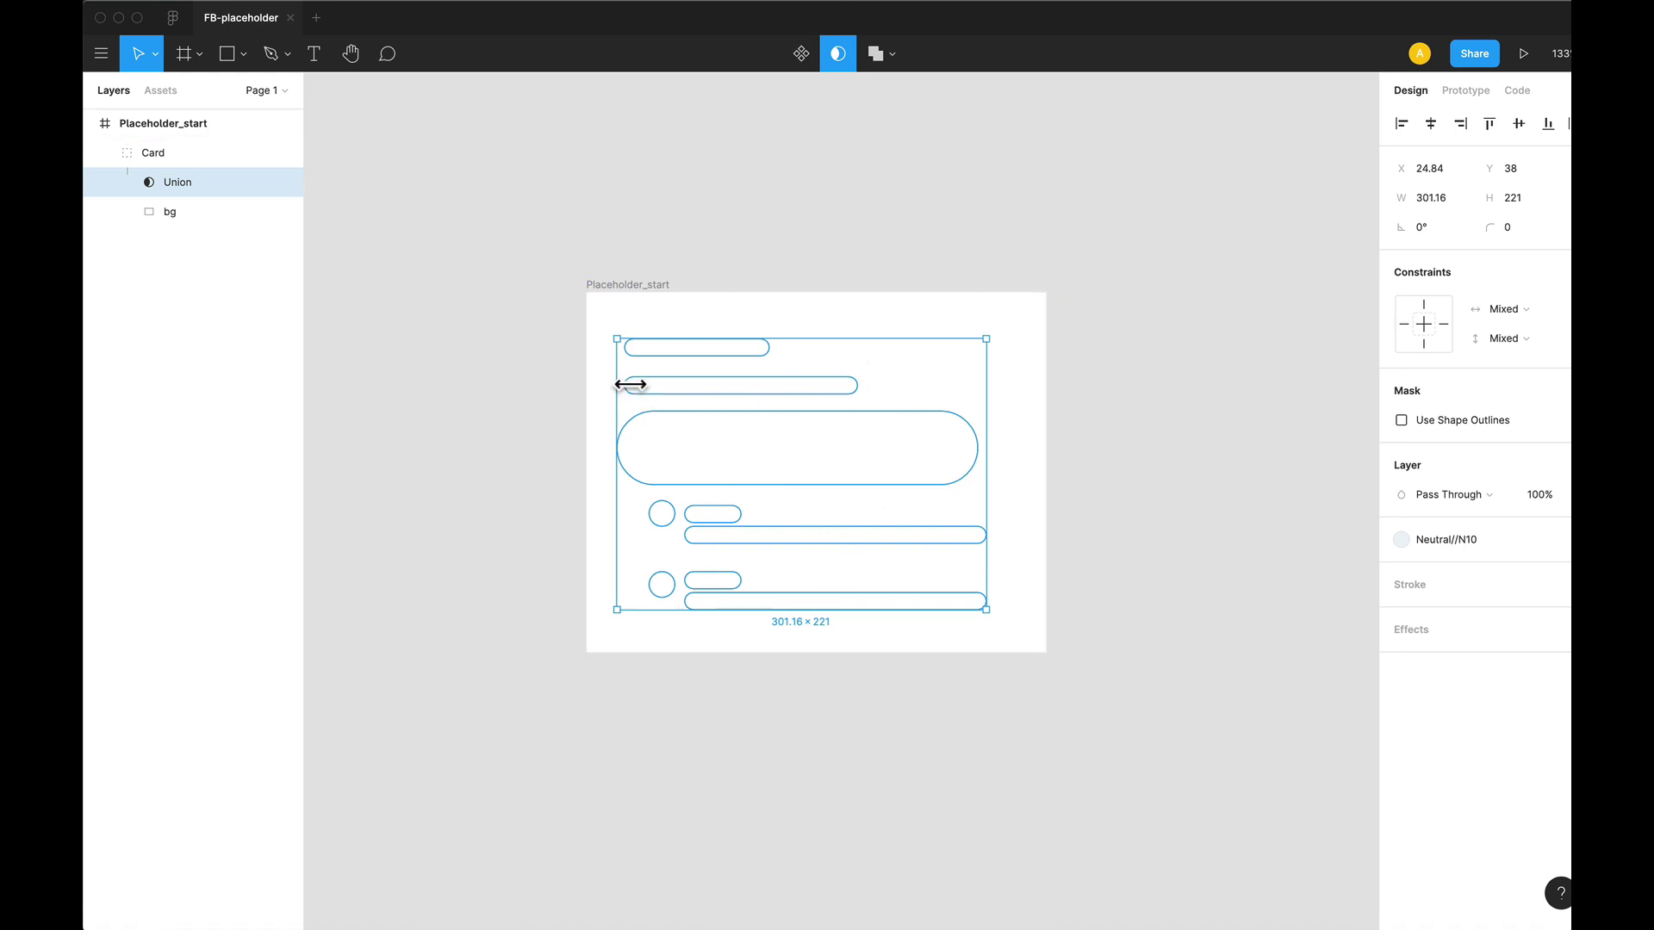
Draw a 345×248 rectangle with the light neutral style and place it in Card above the mask.
key(r)
drag(610, 331, 1035, 639)
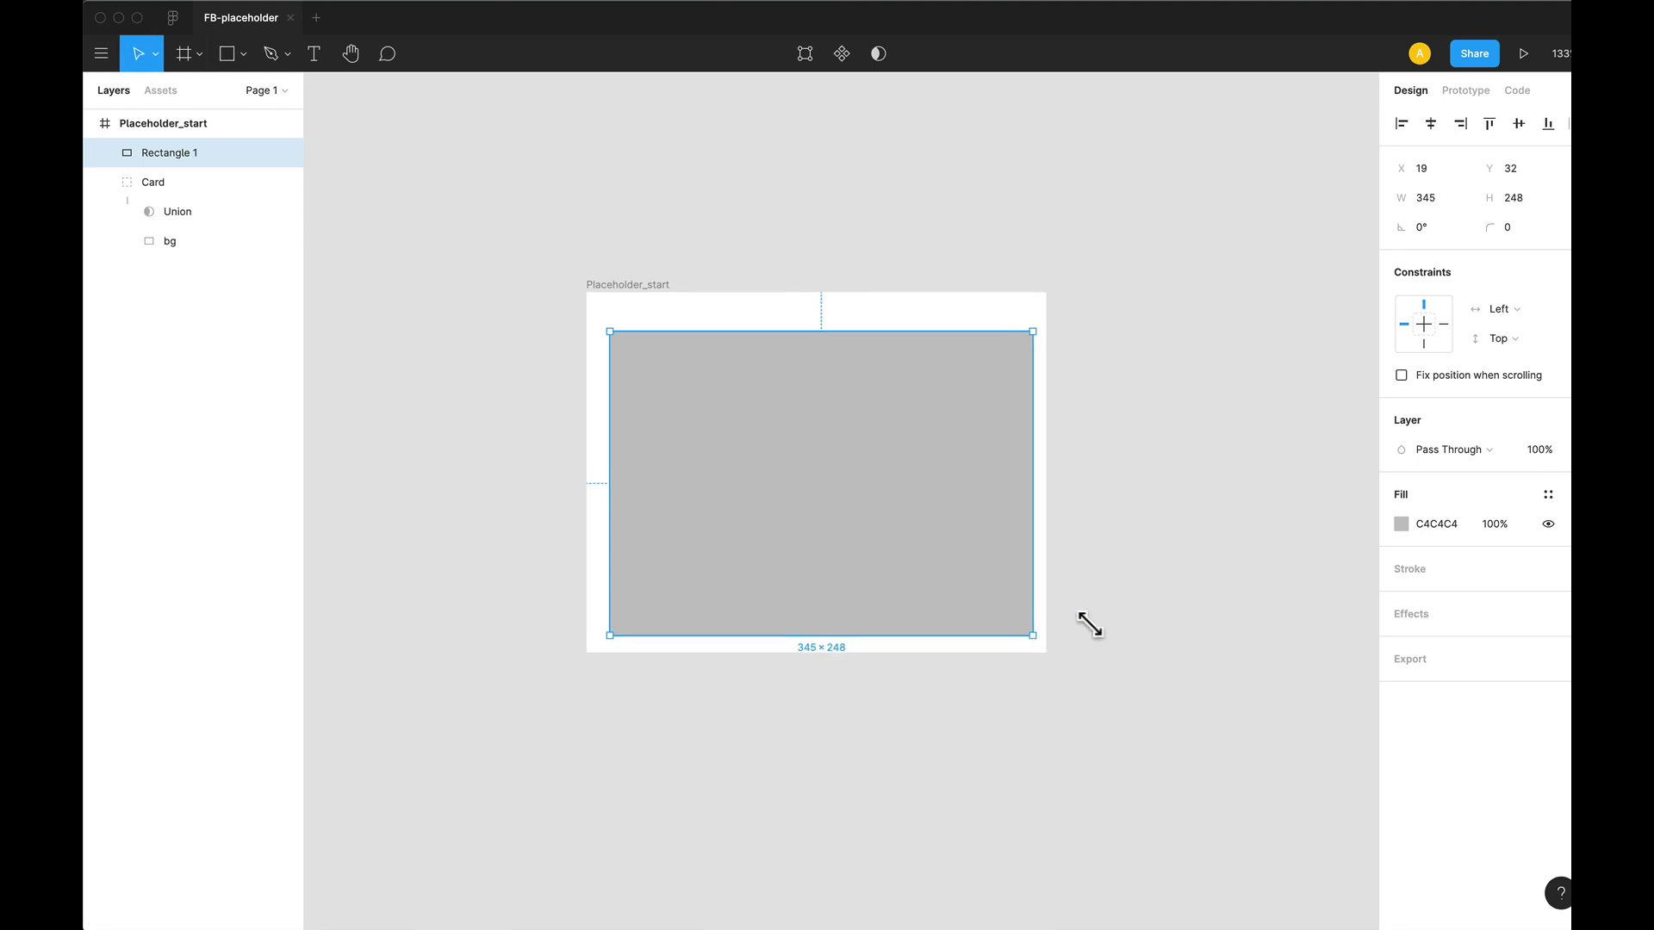
click(1551, 495)
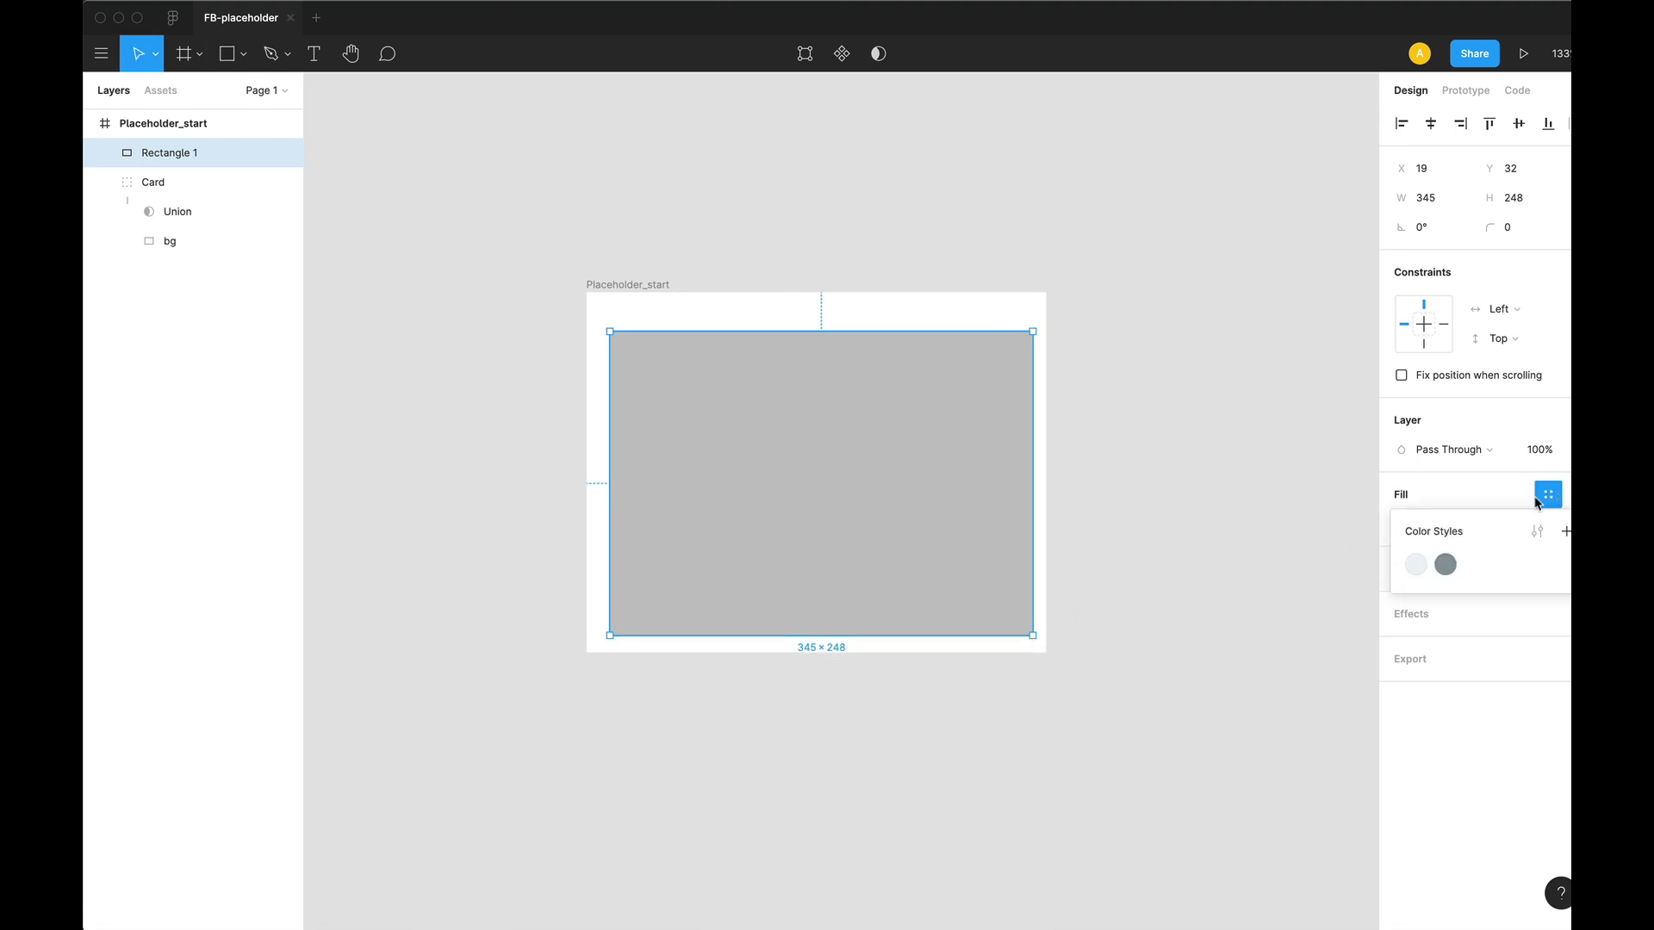
click(1419, 562)
drag(204, 160, 266, 258)
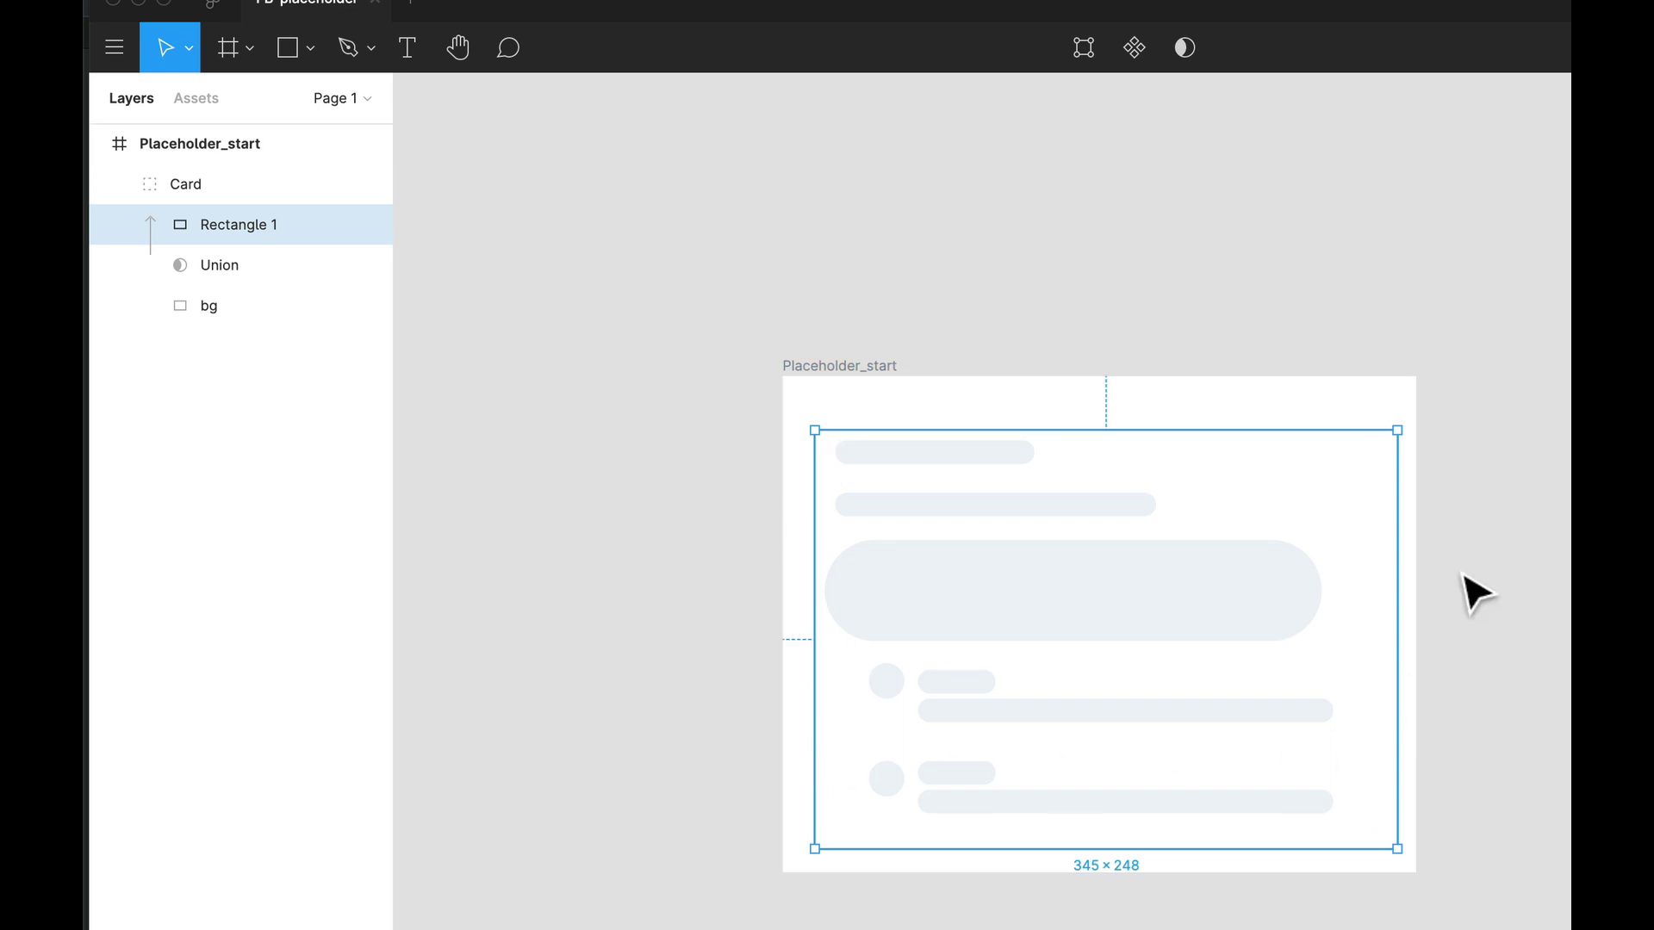
Rename the Union layer to 'mask' and the new rectangle to 'background'.
click(229, 263)
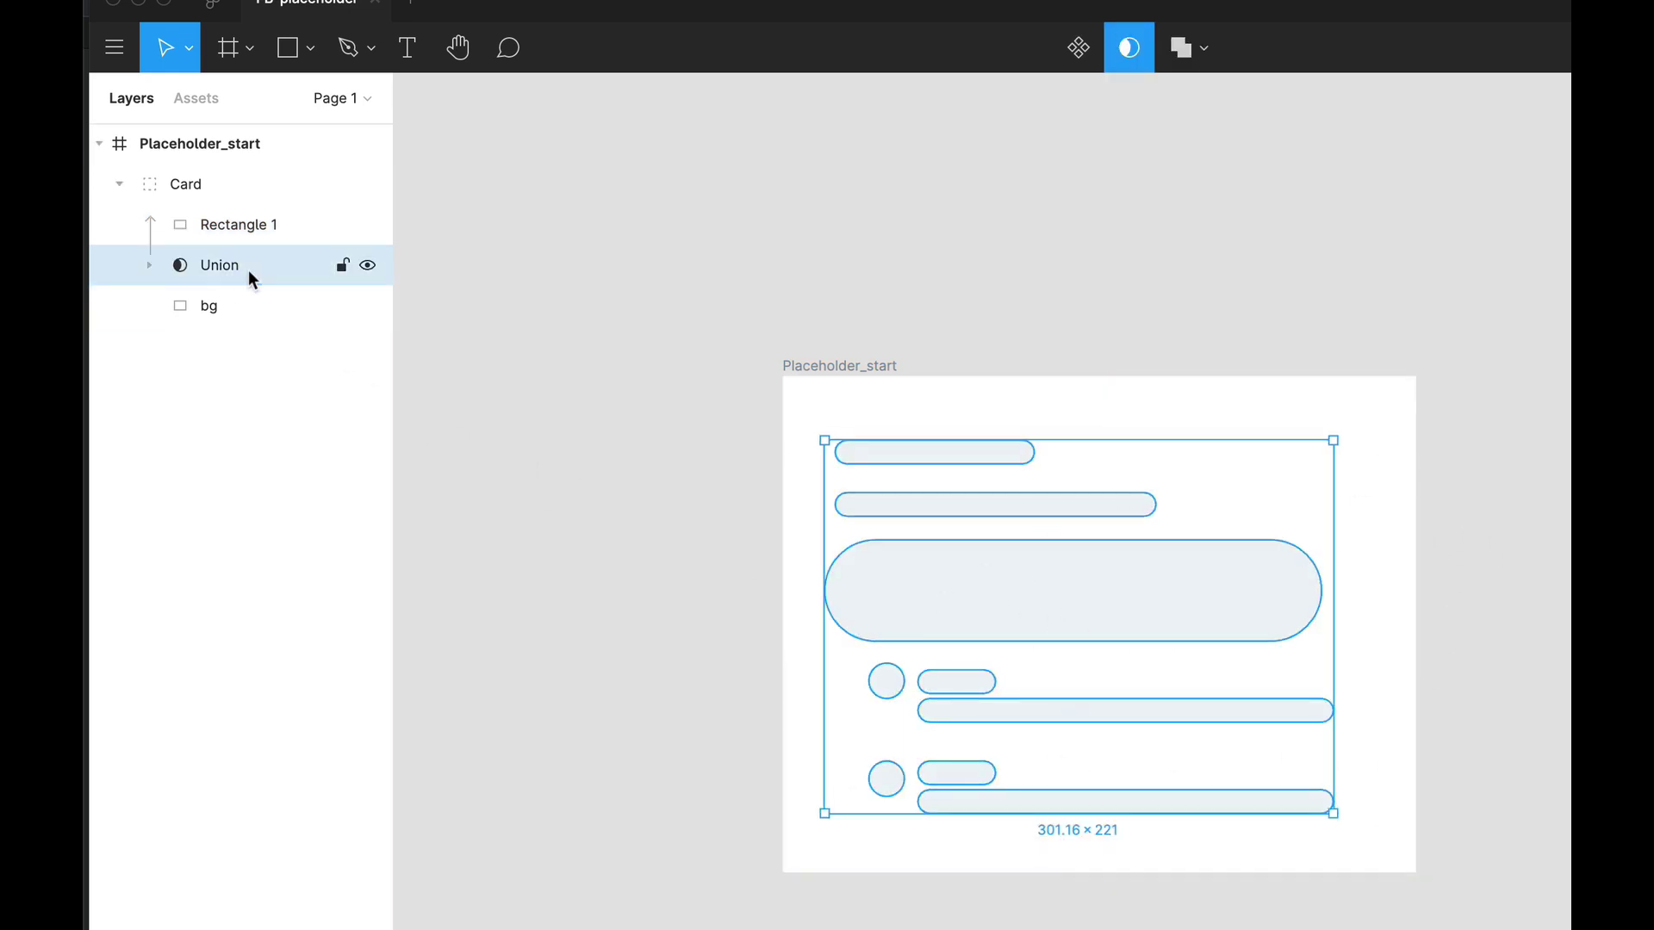
double_click(248, 271)
text(mask)
key(Return)
click(238, 208)
key(super+r)
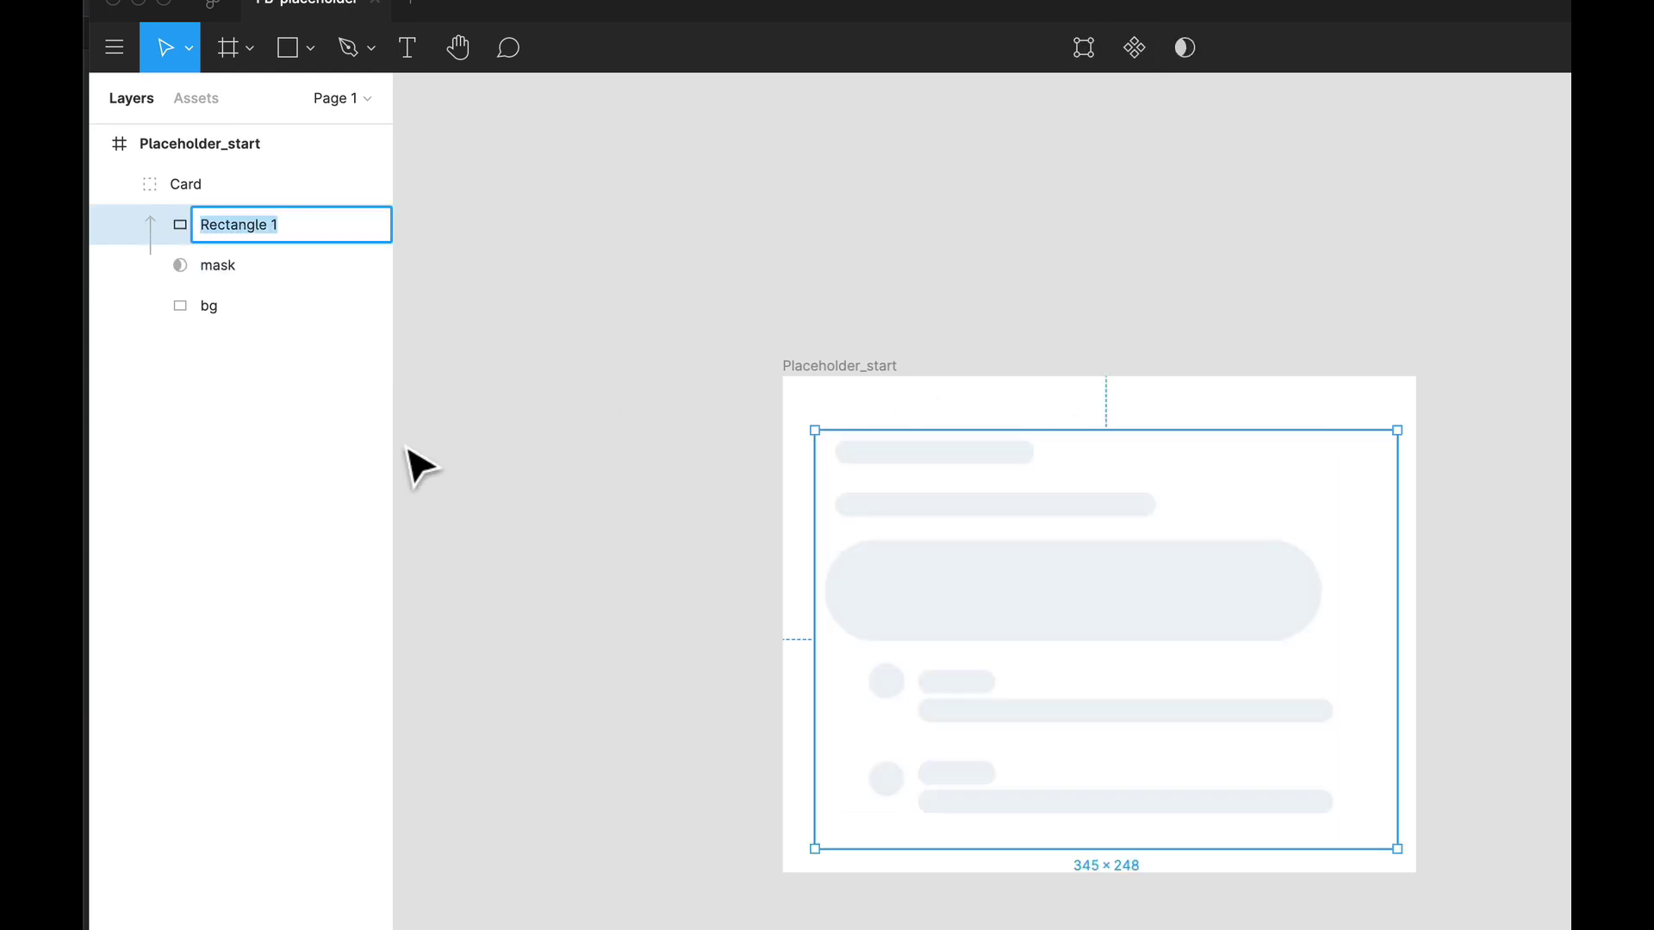
text(backg)
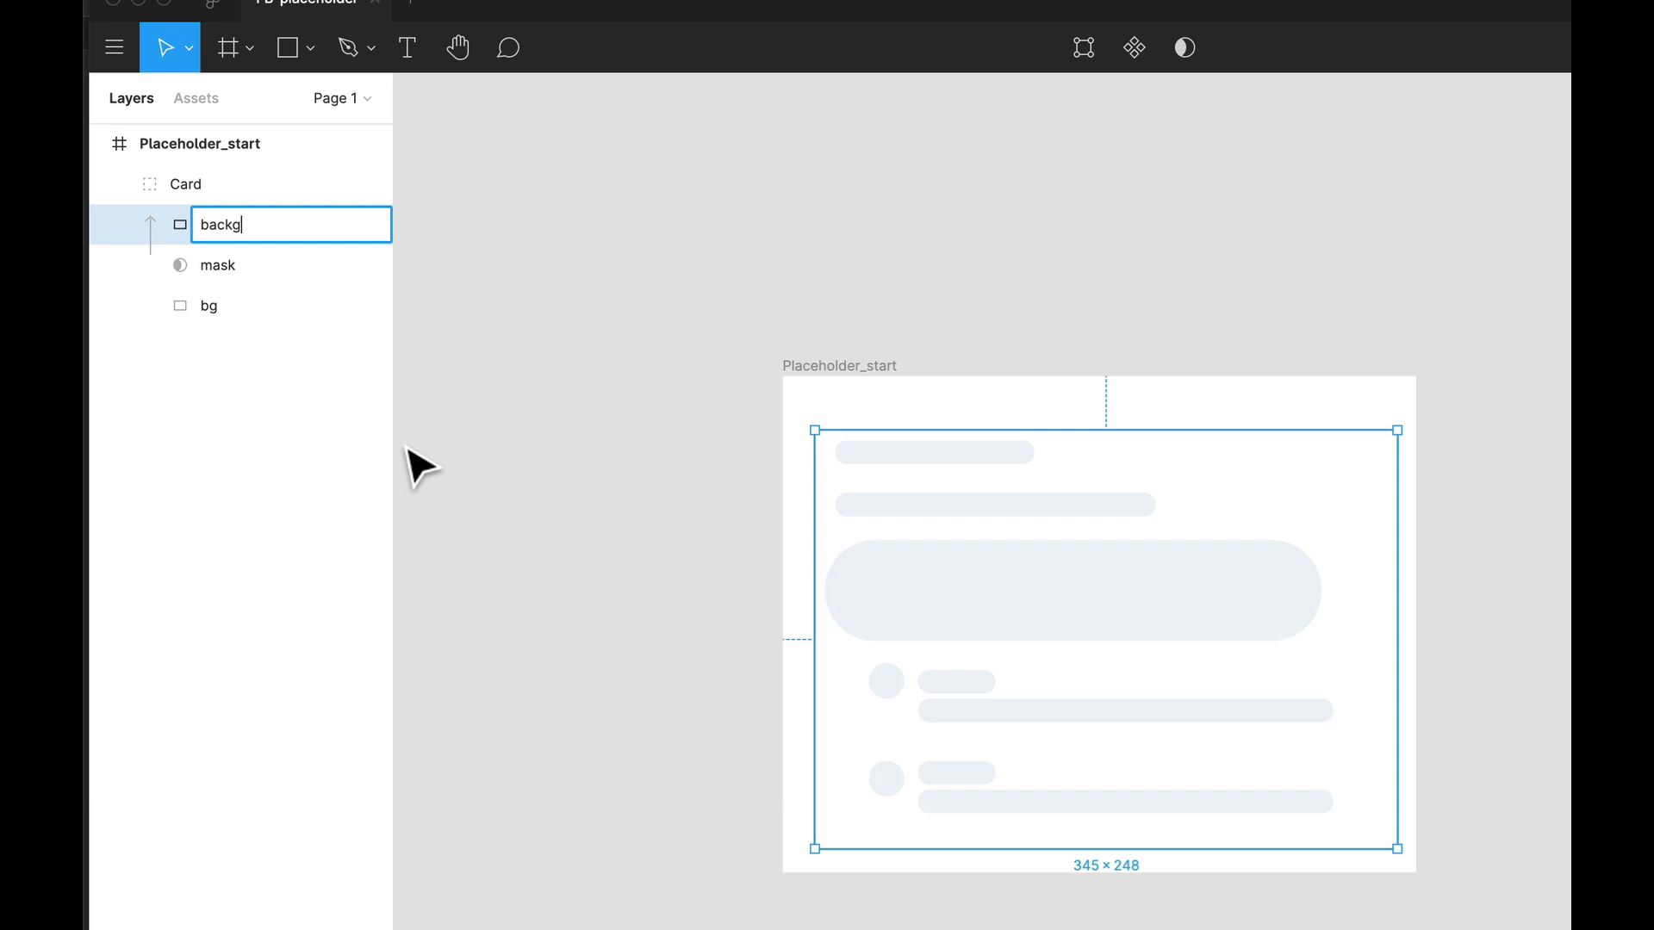
text(round)
key(Return)
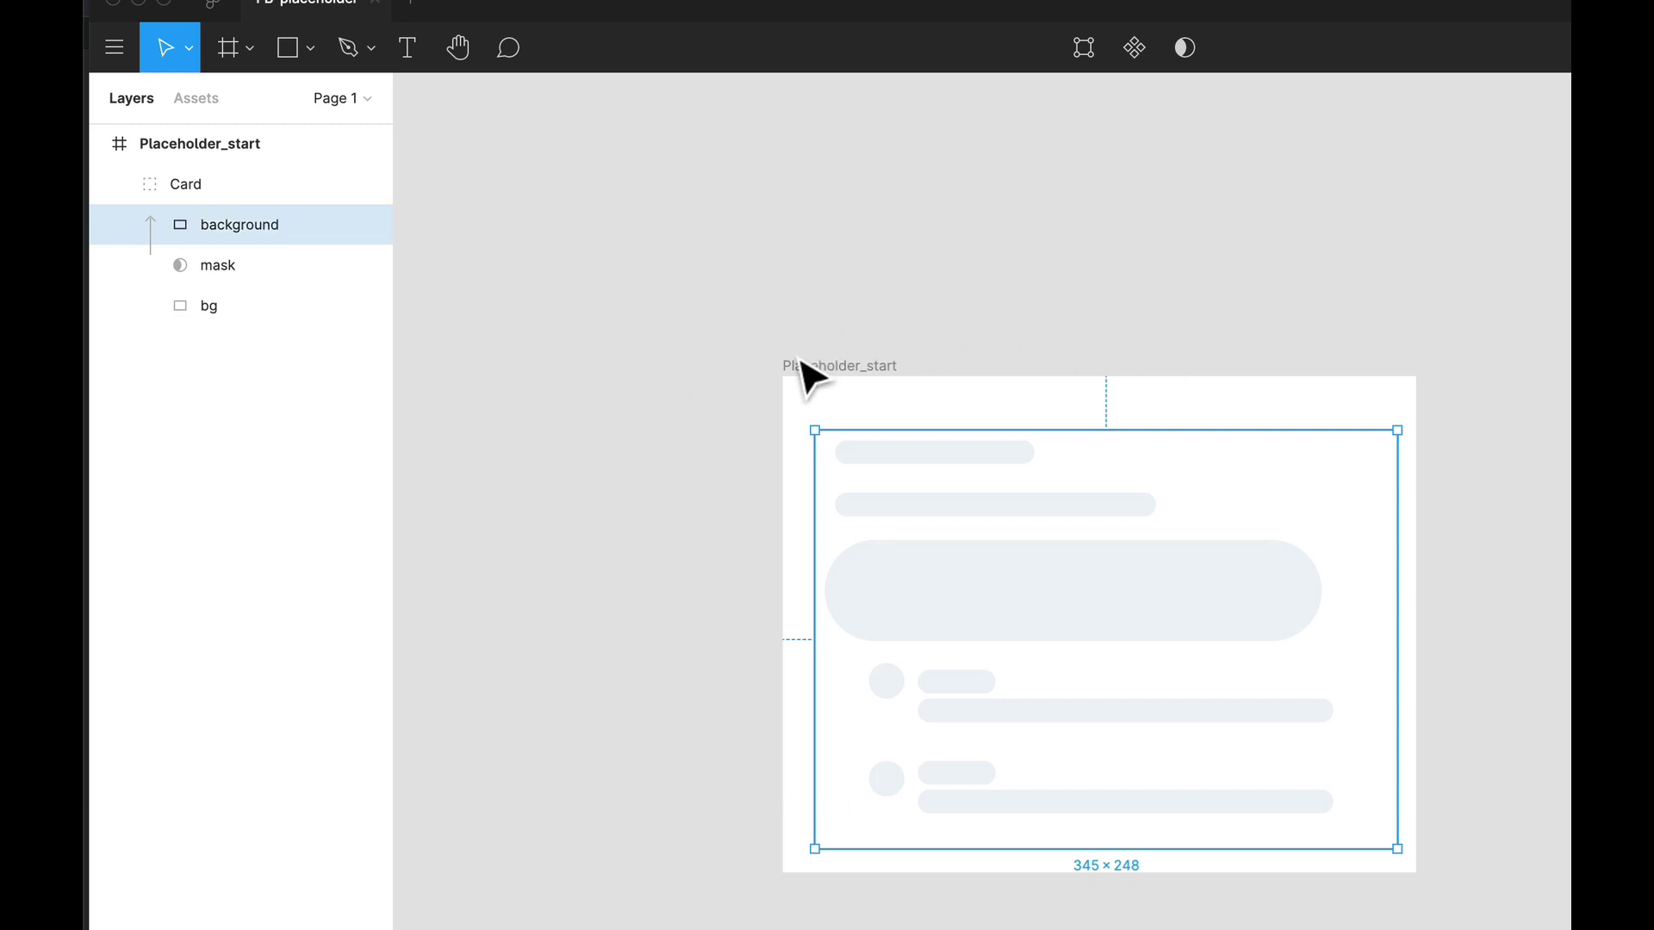
click(829, 389)
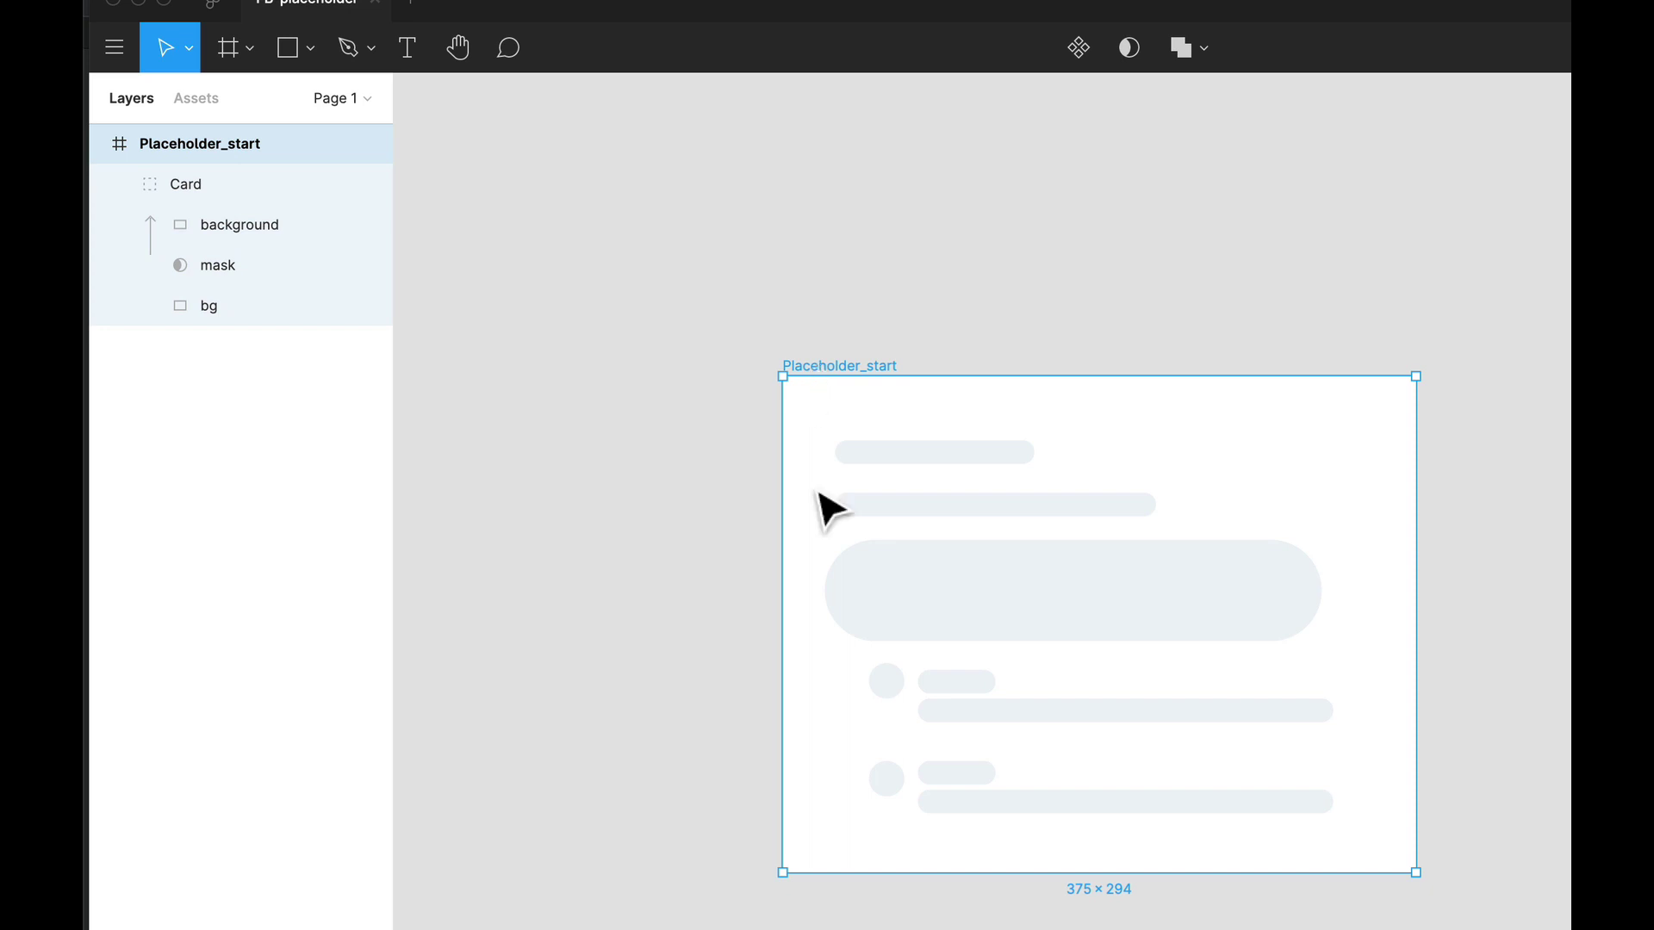
Draw a grey 175×294 rectangle in Card above background and slide it right to X 57.
key(r)
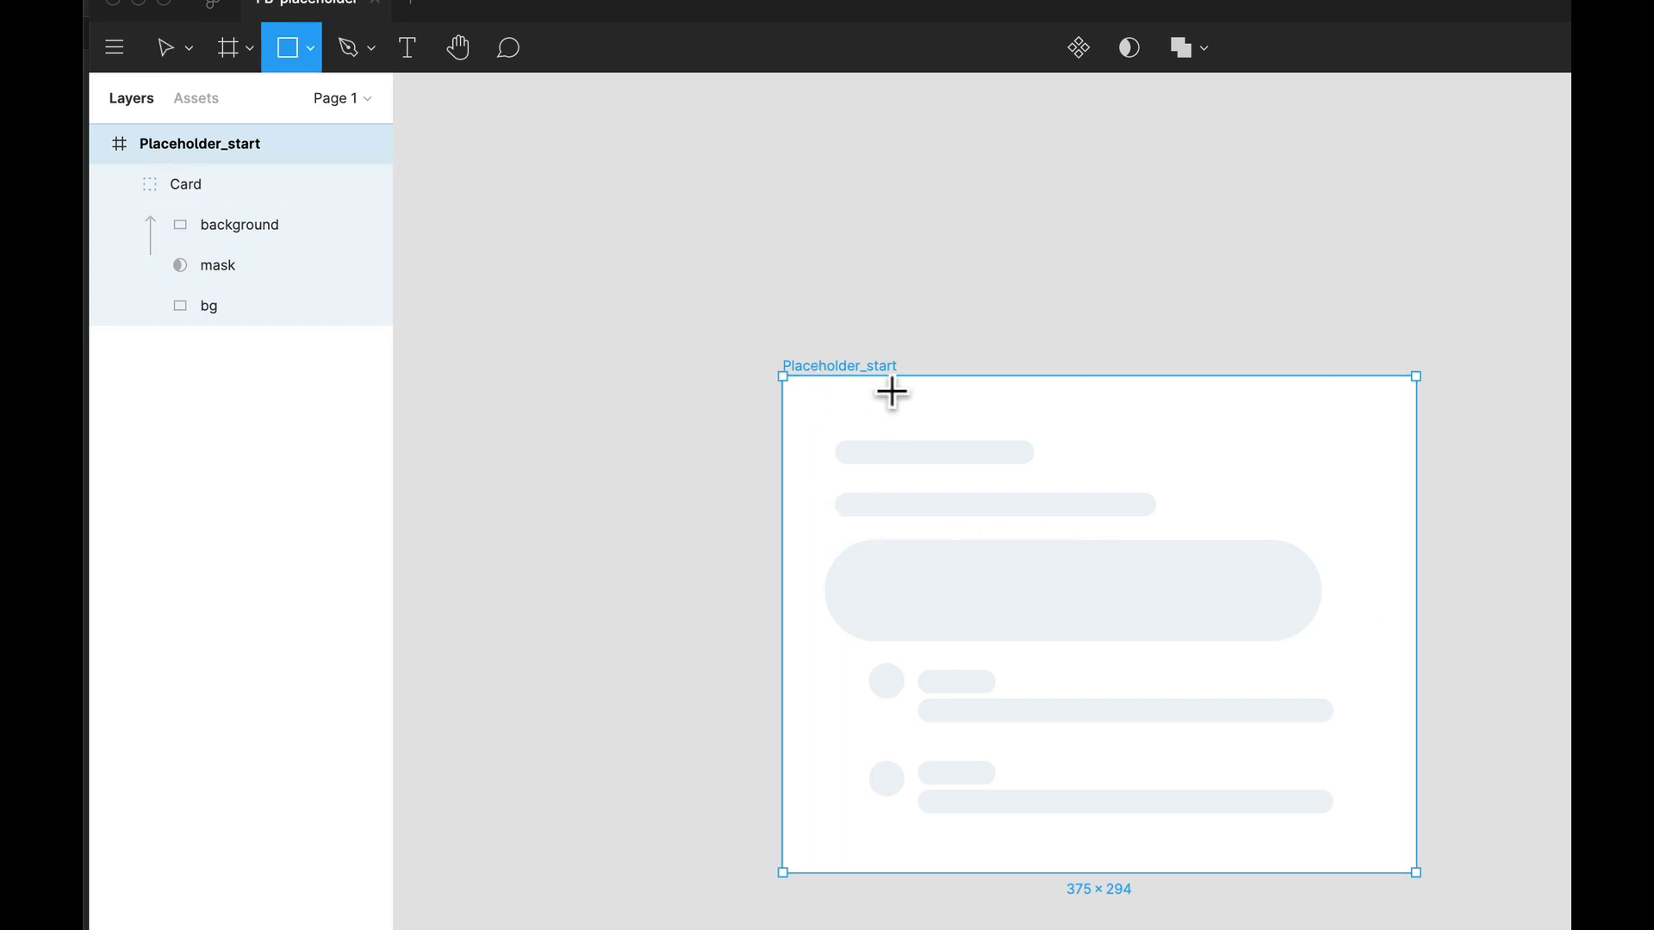
click(240, 224)
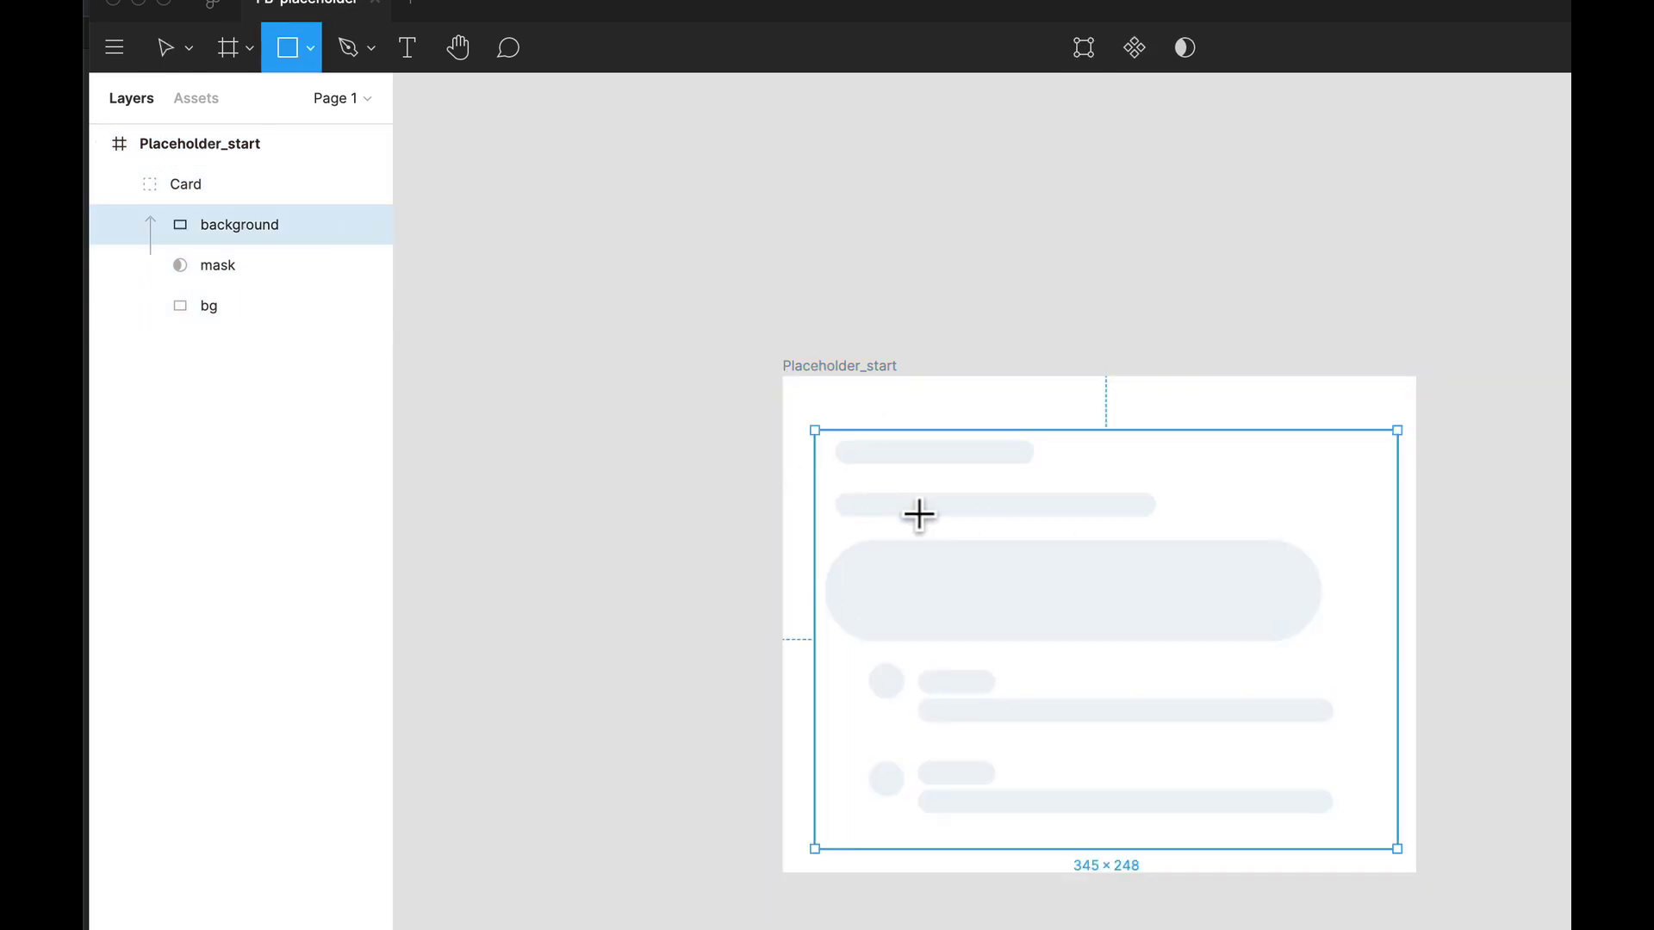
drag(783, 378, 1077, 869)
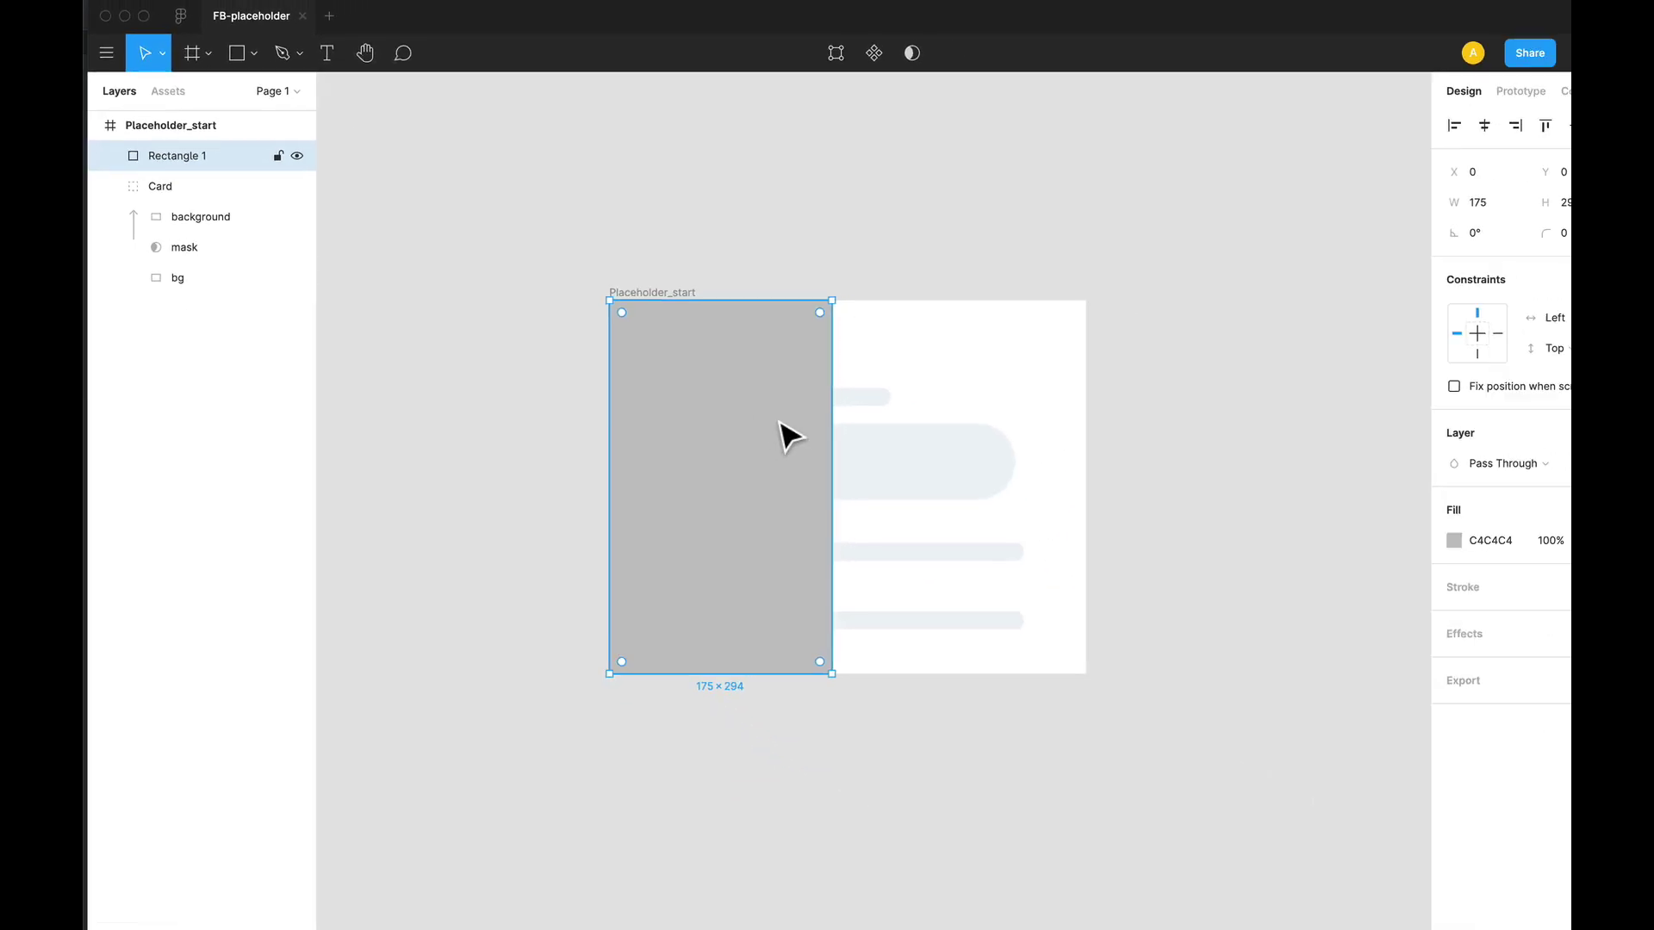
drag(207, 183, 210, 208)
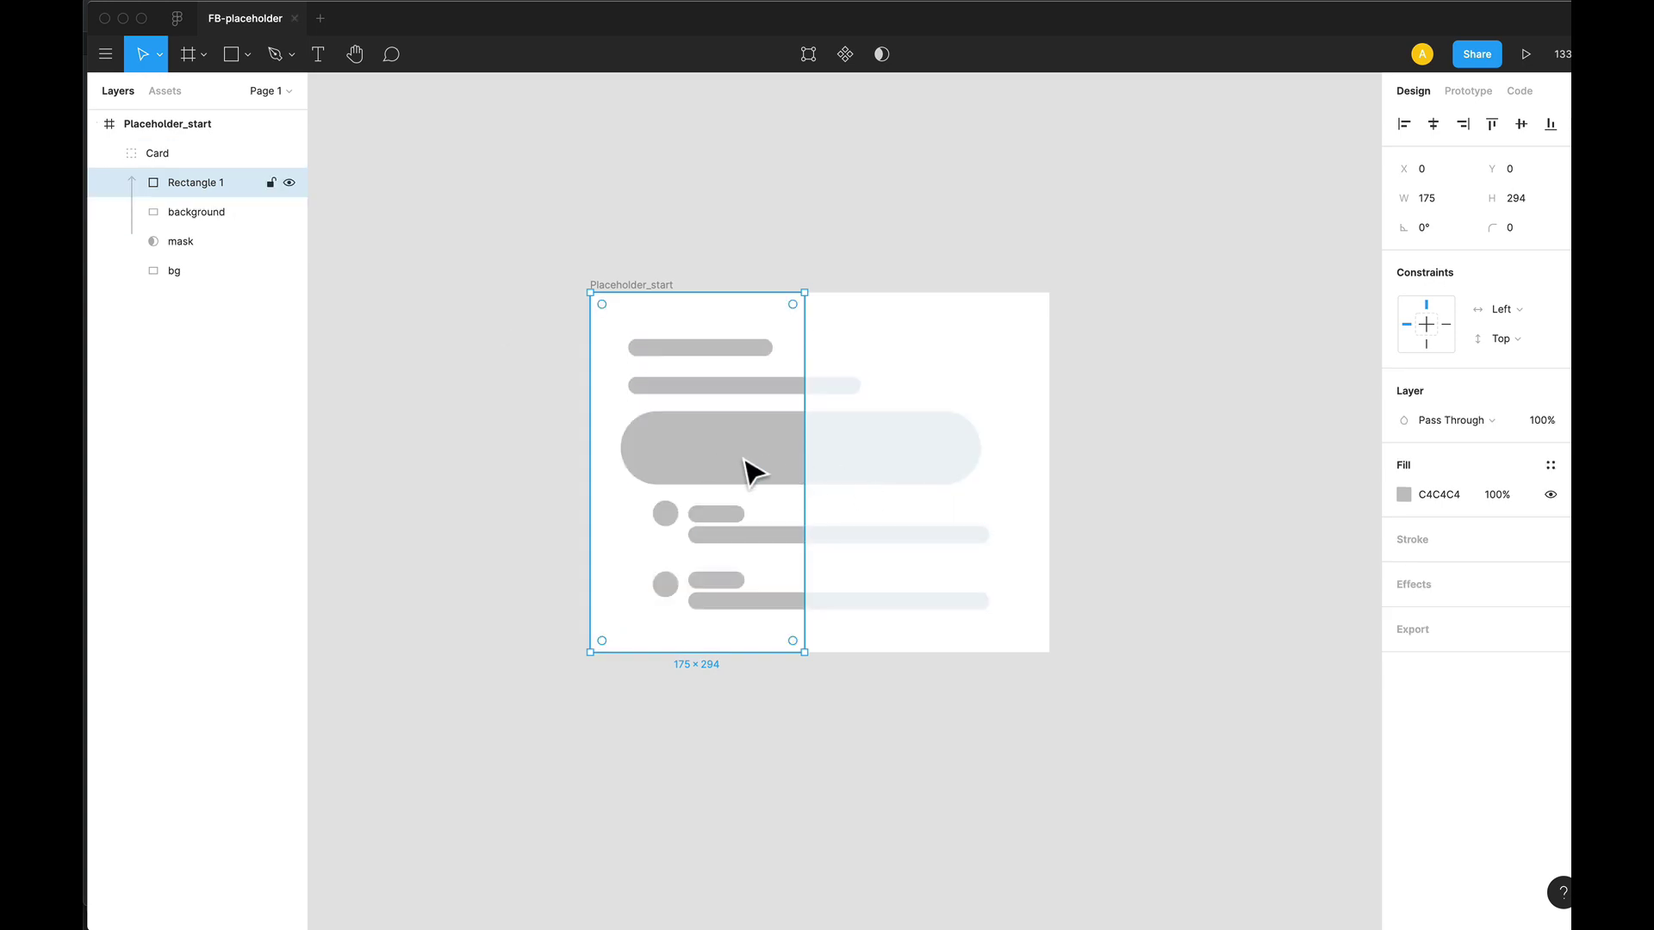
drag(764, 468, 815, 475)
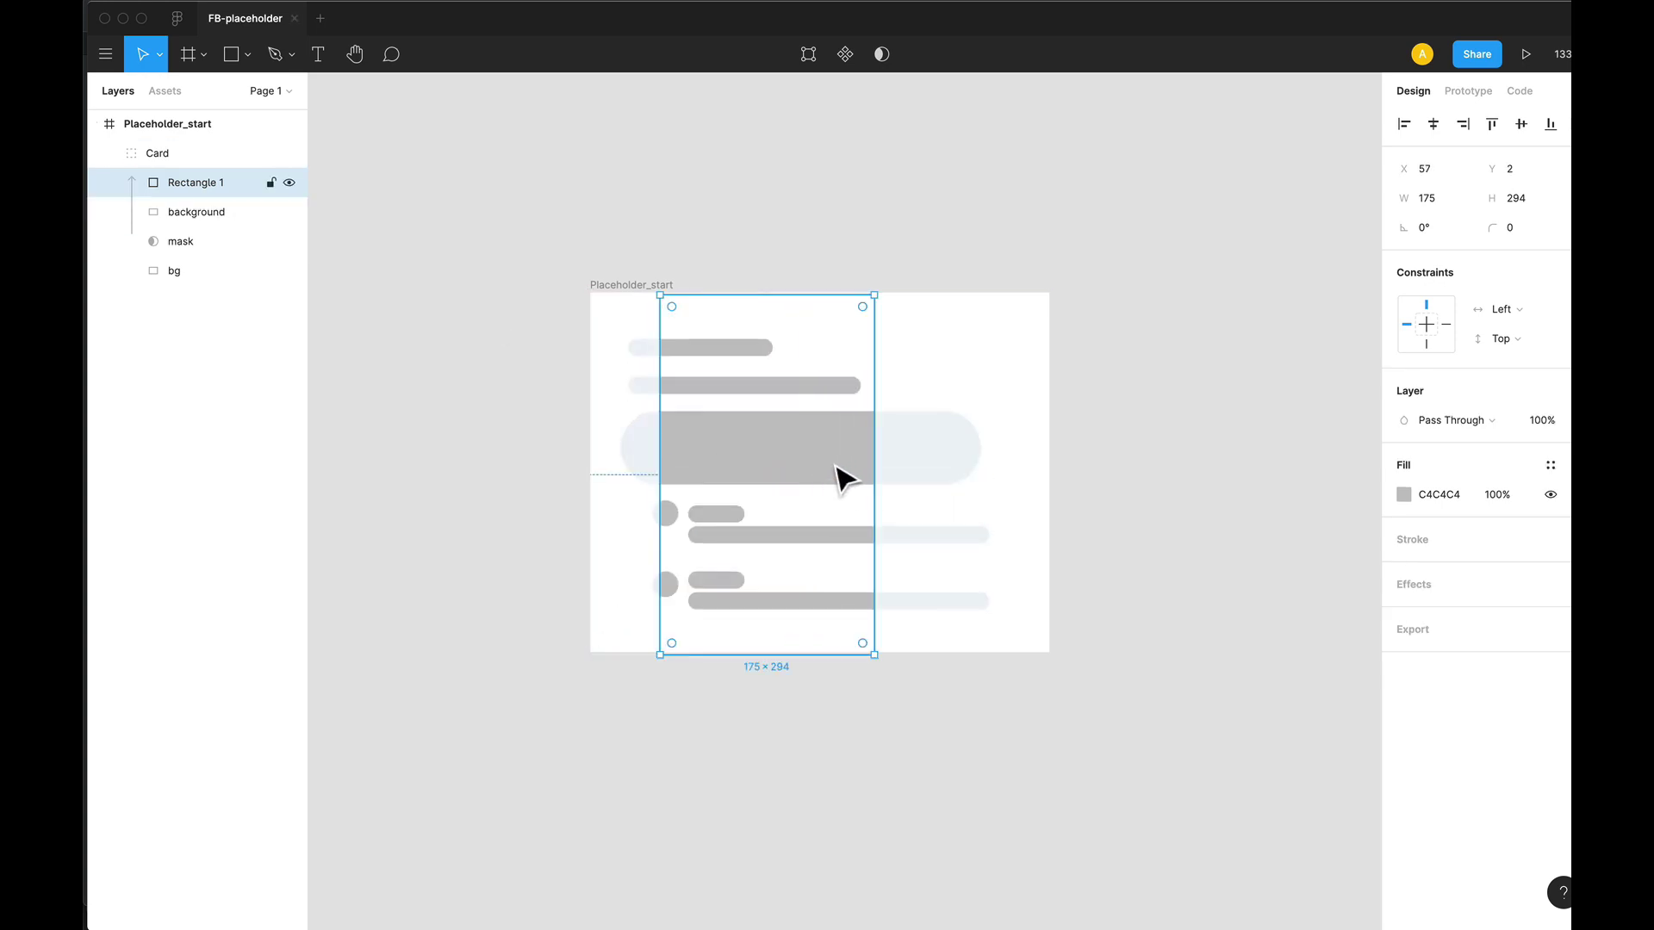
Switch the rectangle's fill to a linear gradient running horizontally across the large bar.
click(1551, 467)
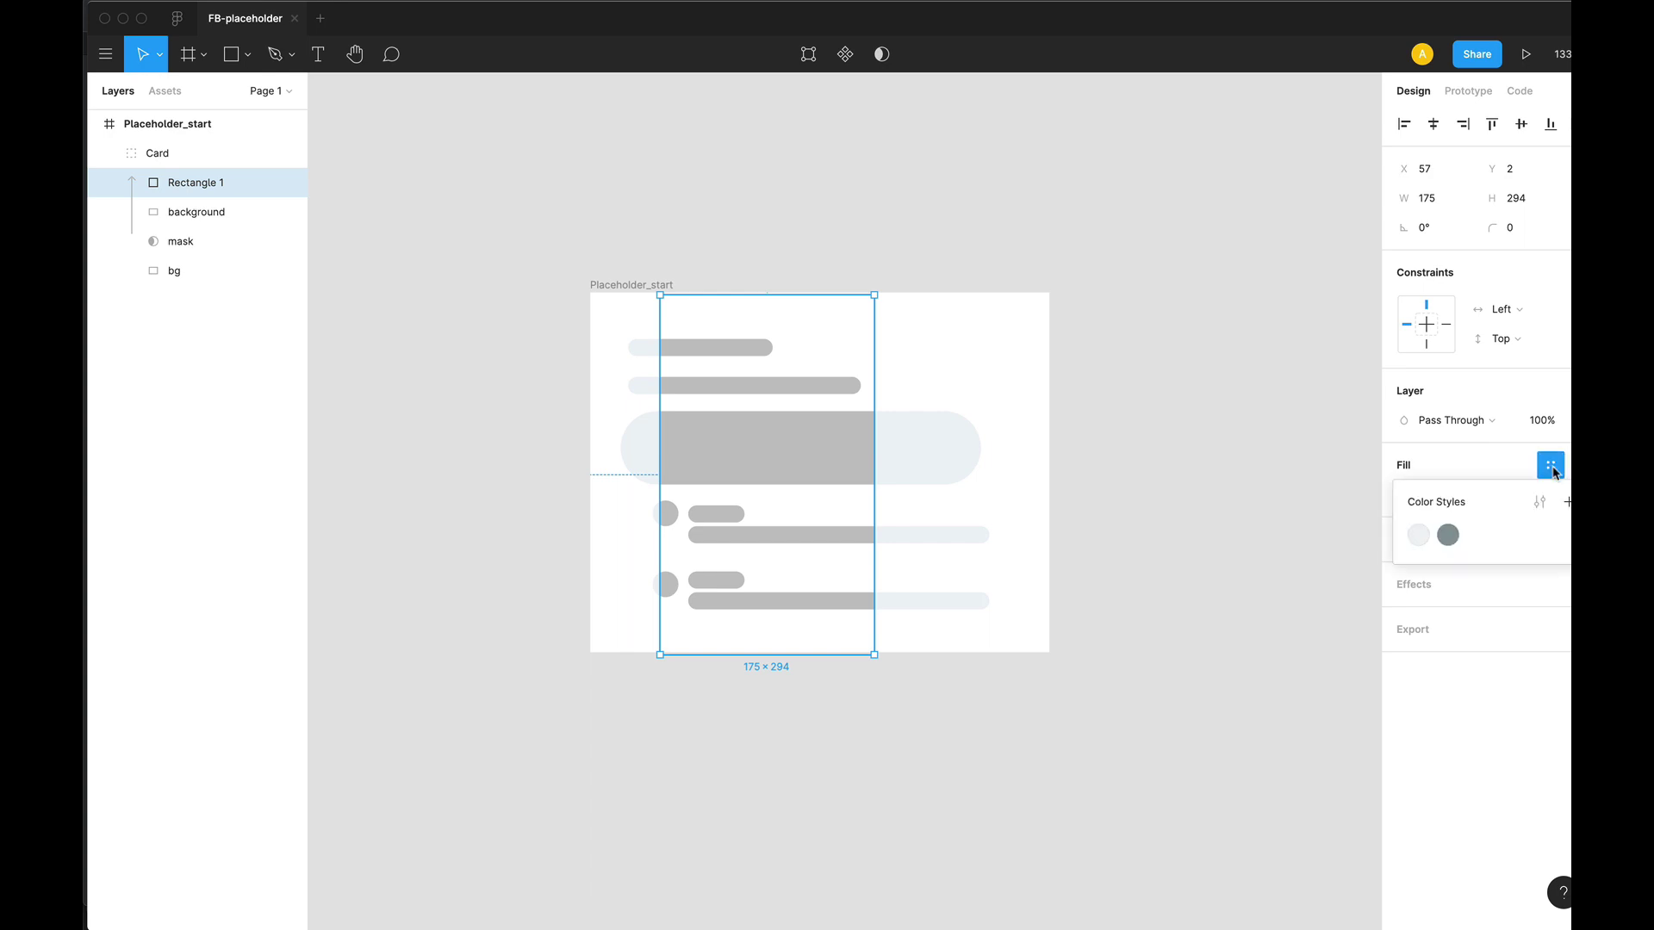
click(1489, 471)
click(1404, 498)
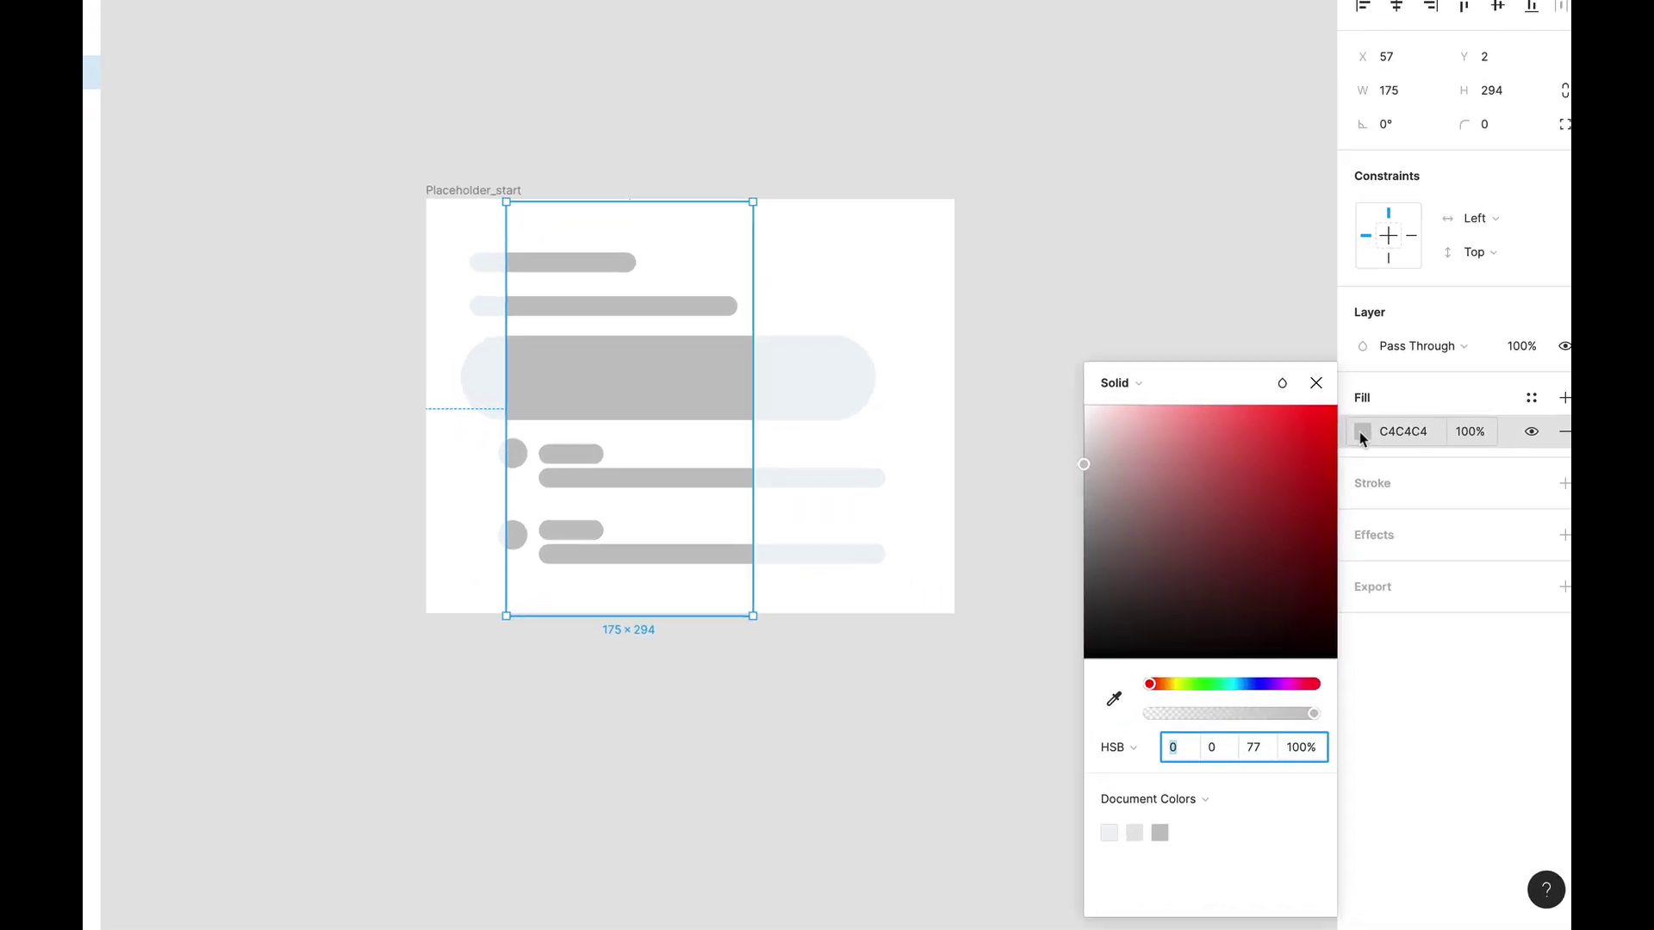
click(1193, 451)
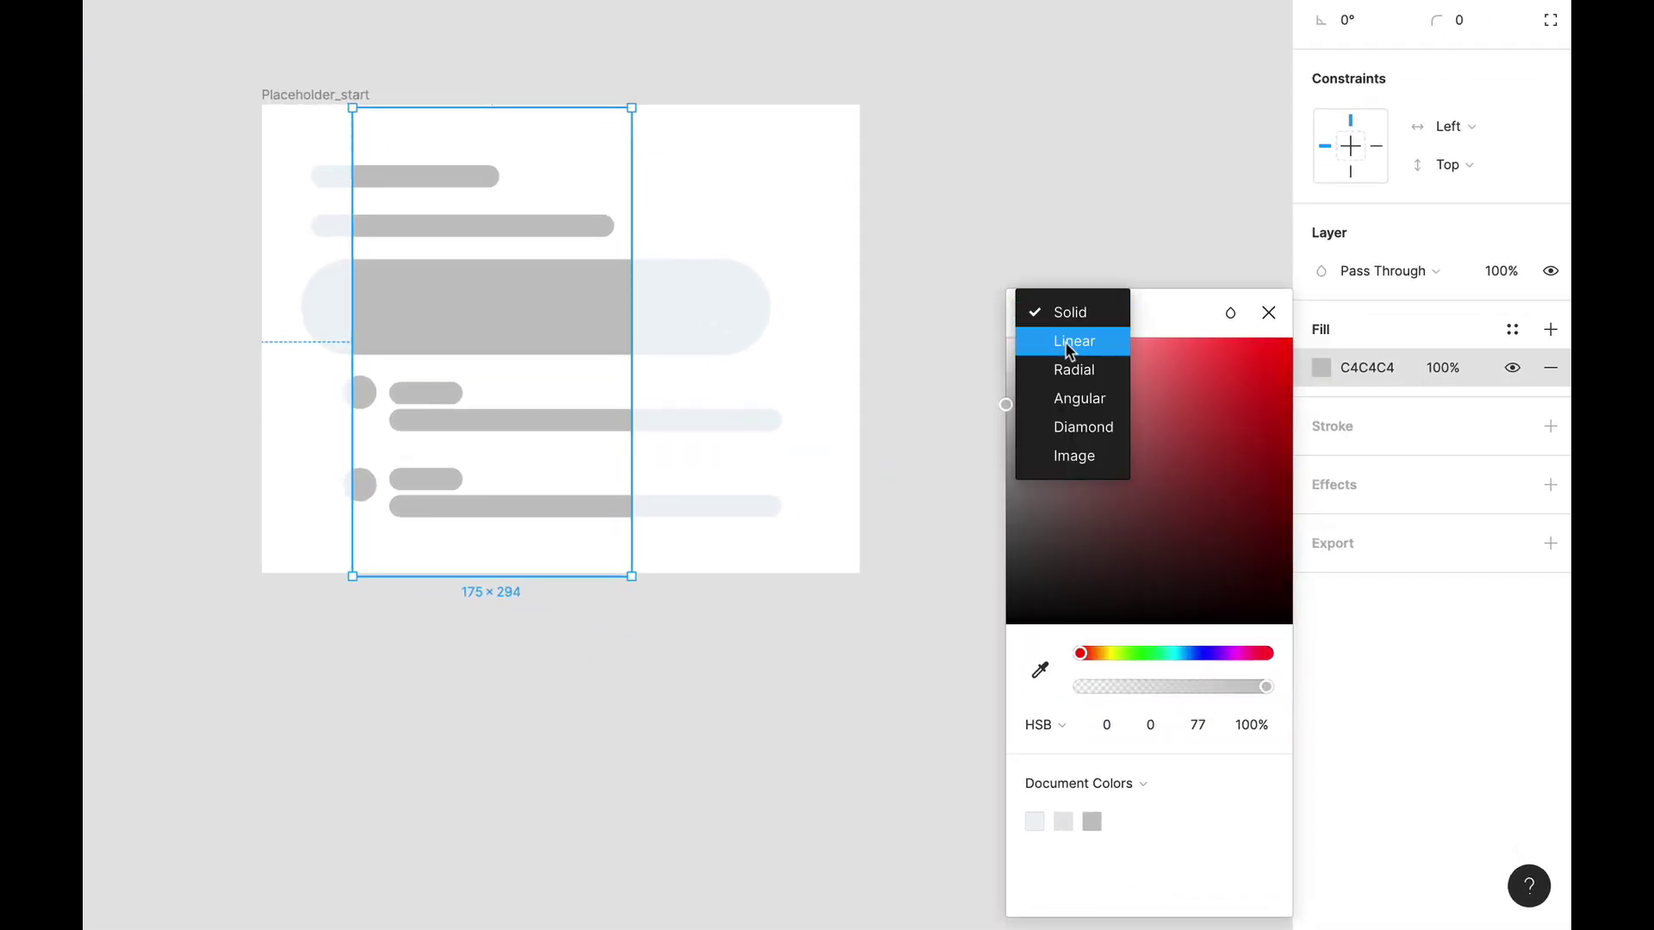
click(1073, 342)
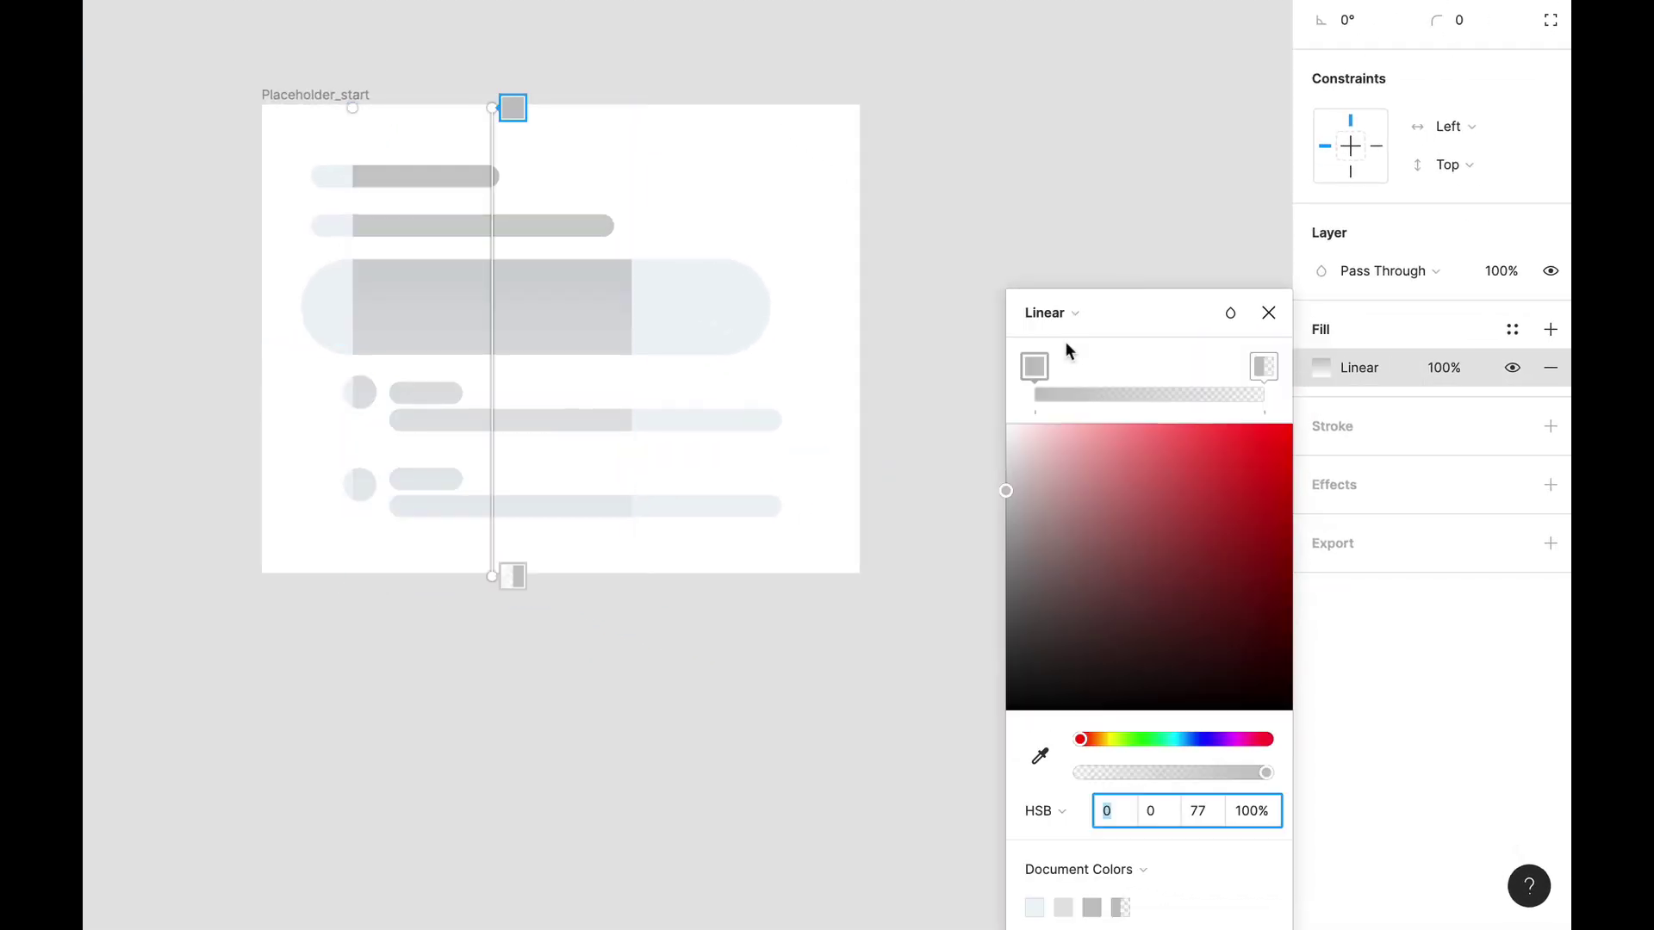
drag(511, 119, 376, 332)
drag(520, 591, 656, 330)
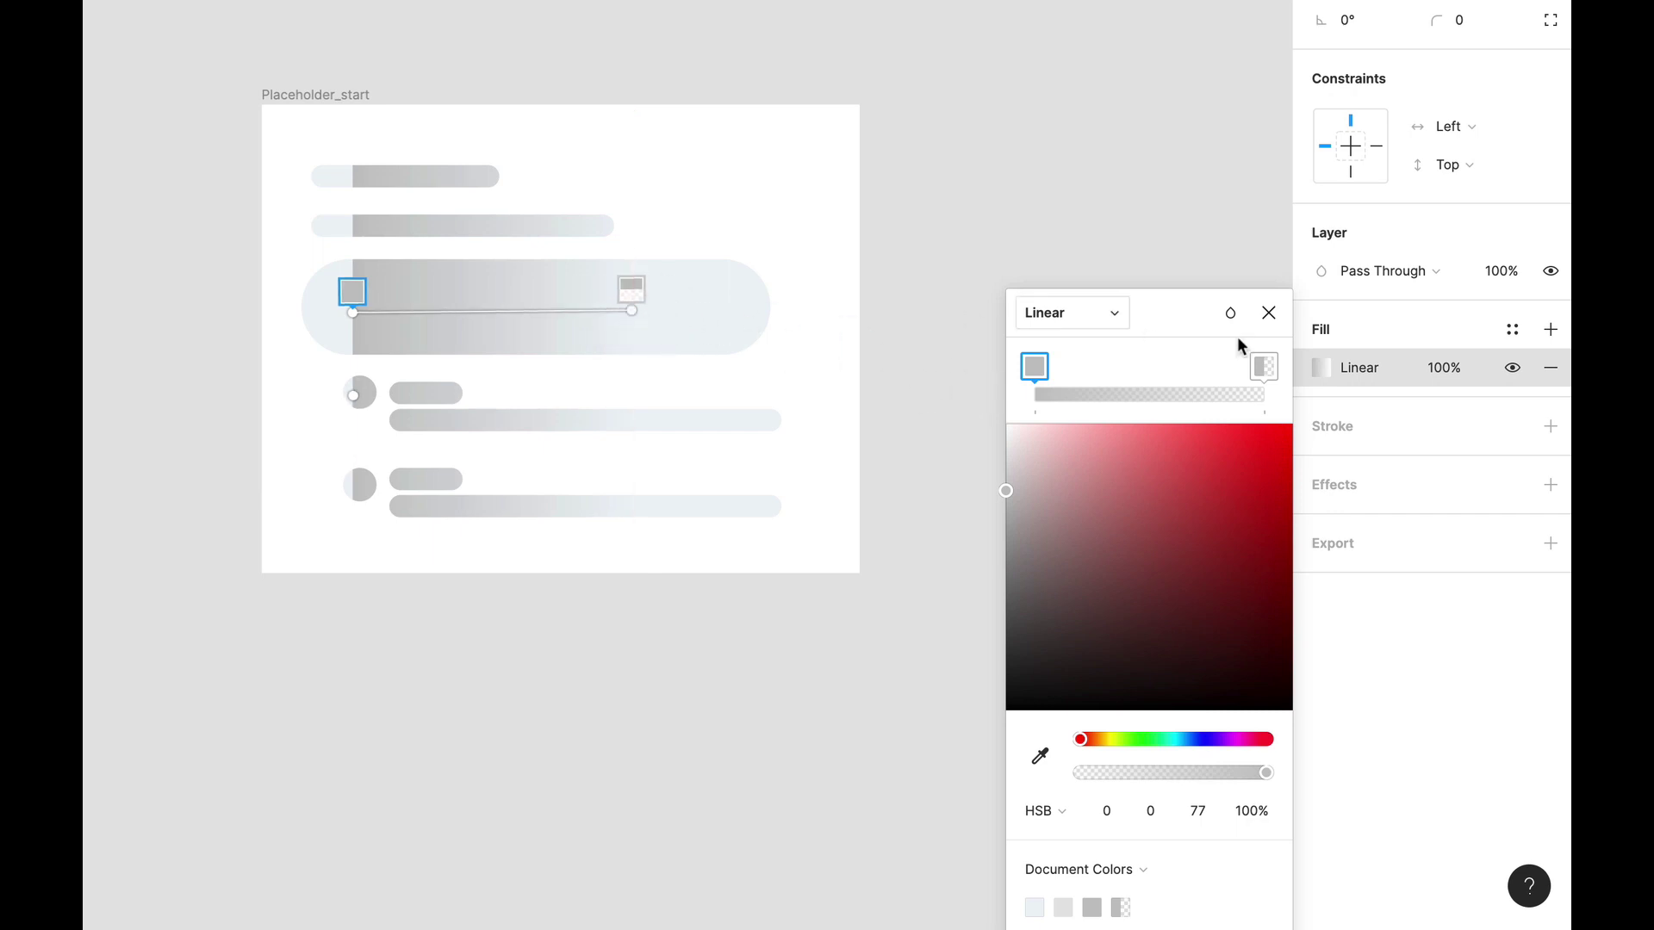
Add a middle stop, sample pale blue-grey for all three stops, and darken the middle to HSB 200/8/82.
click(1150, 369)
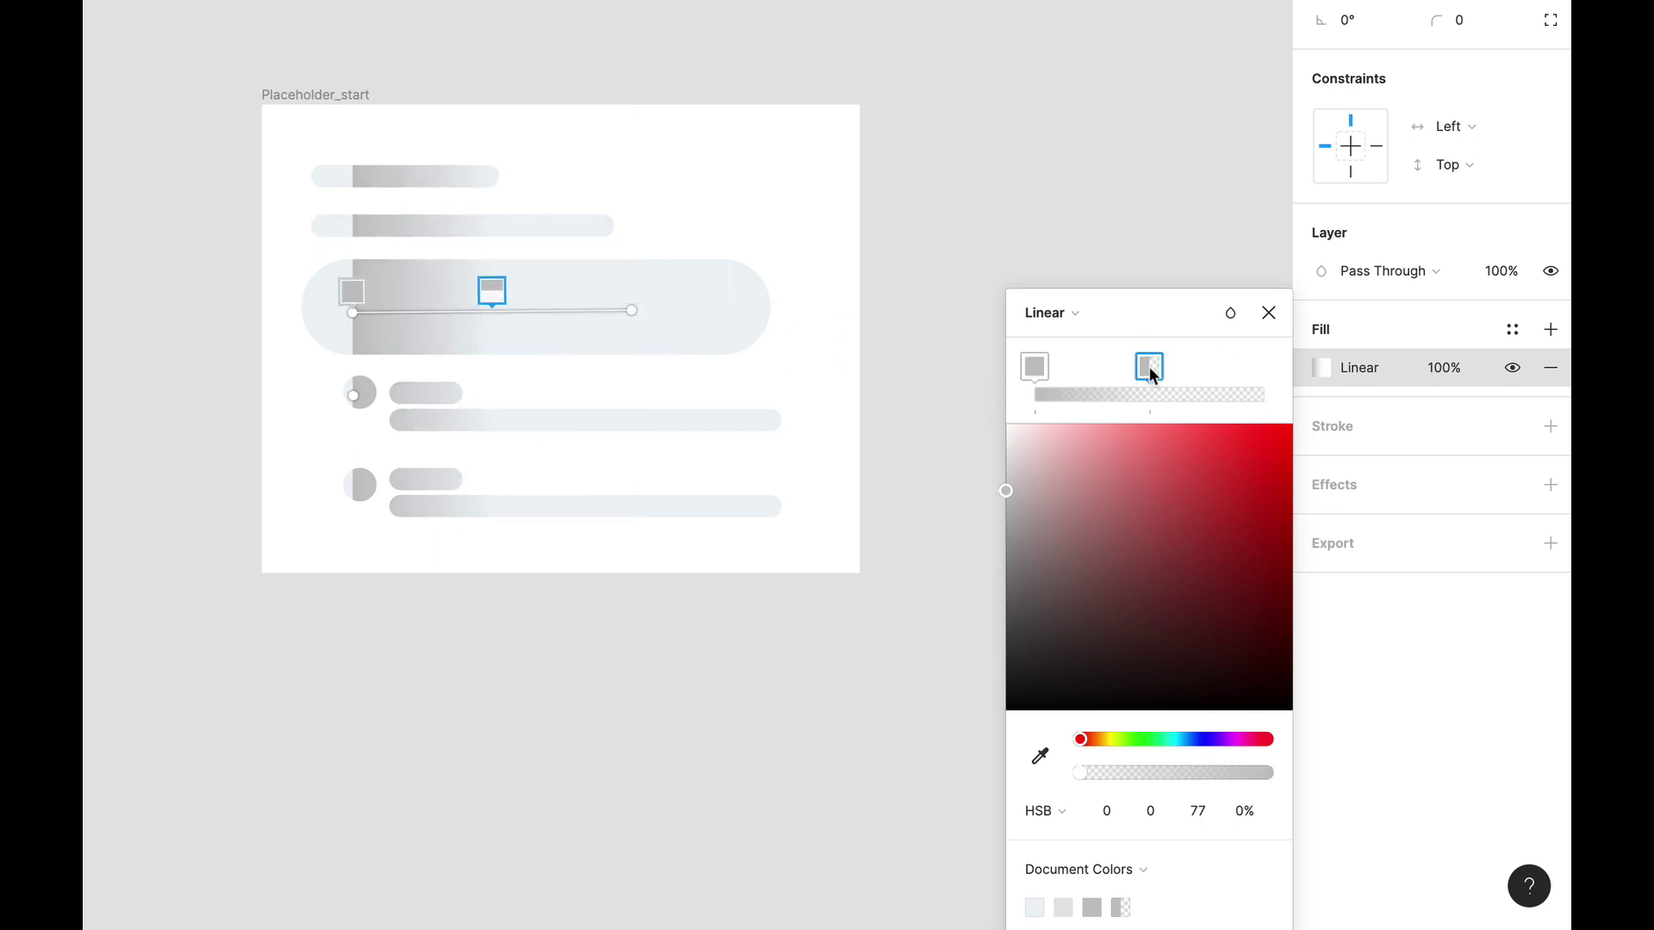
click(1255, 369)
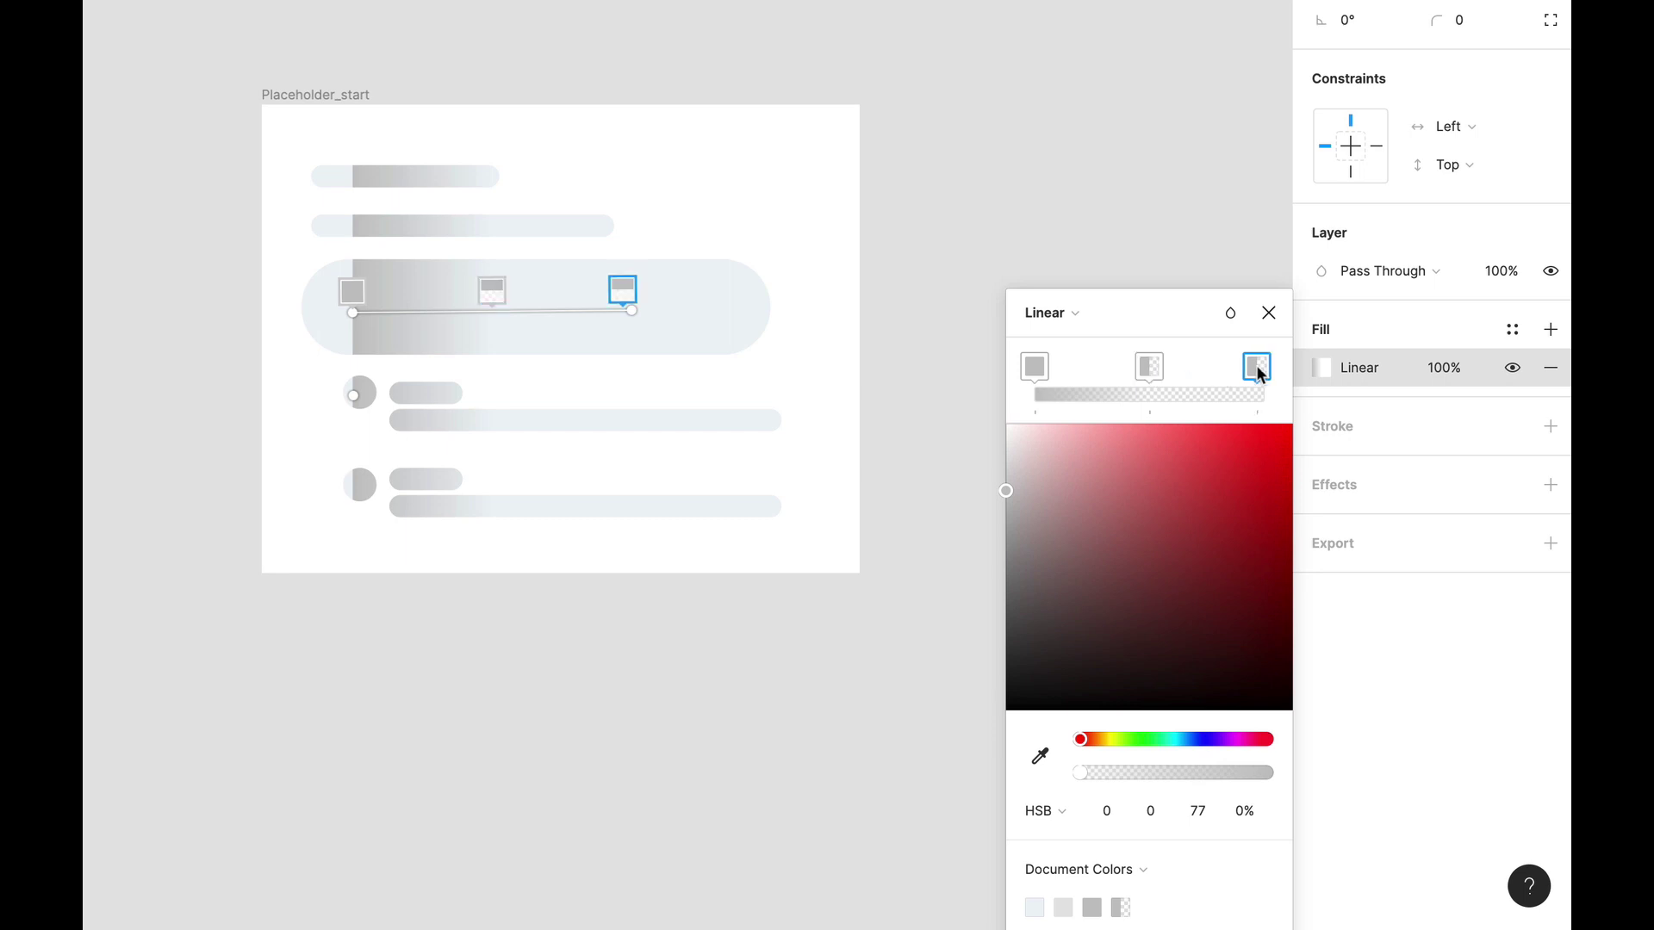
click(1035, 368)
click(1040, 756)
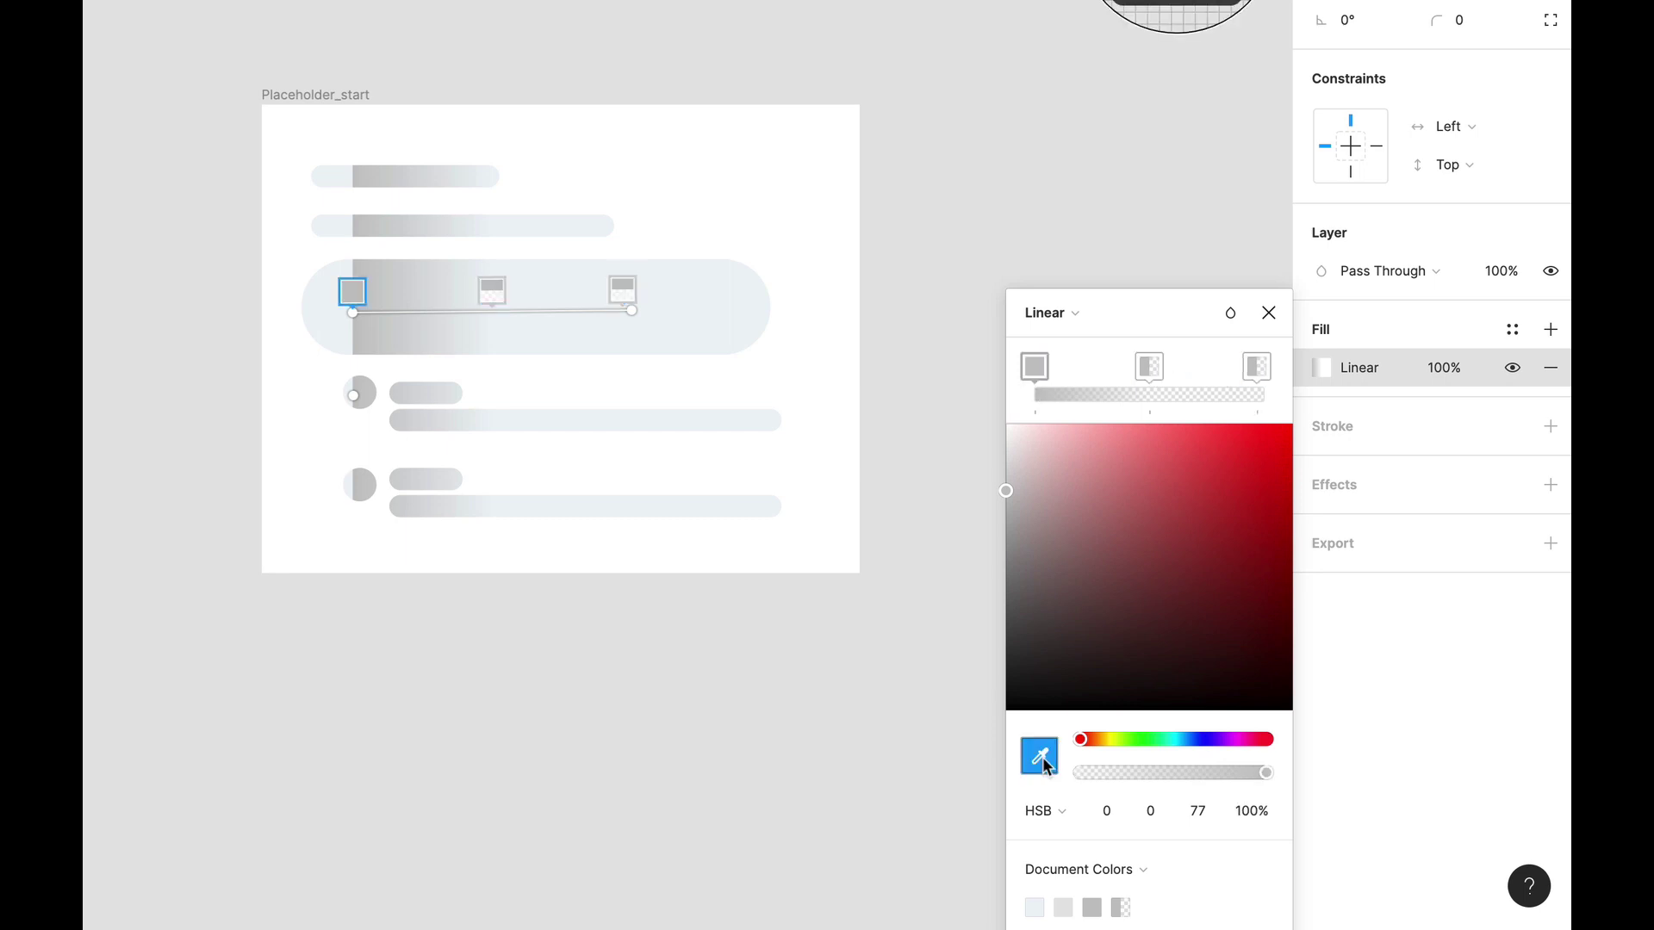
click(765, 323)
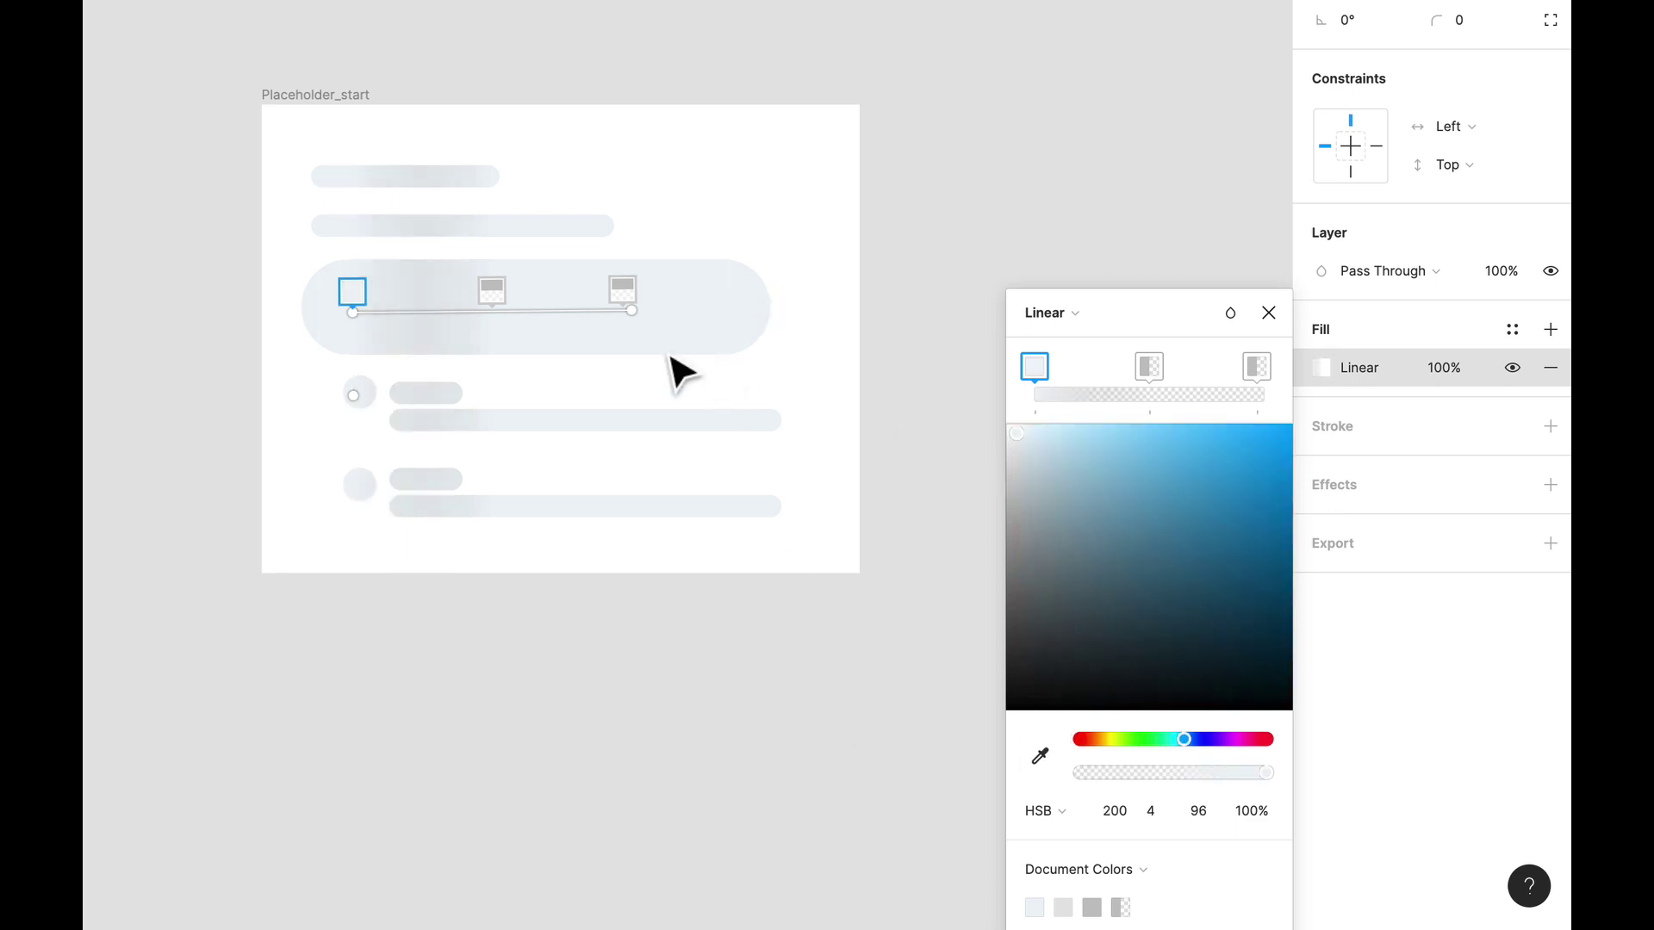
click(1257, 367)
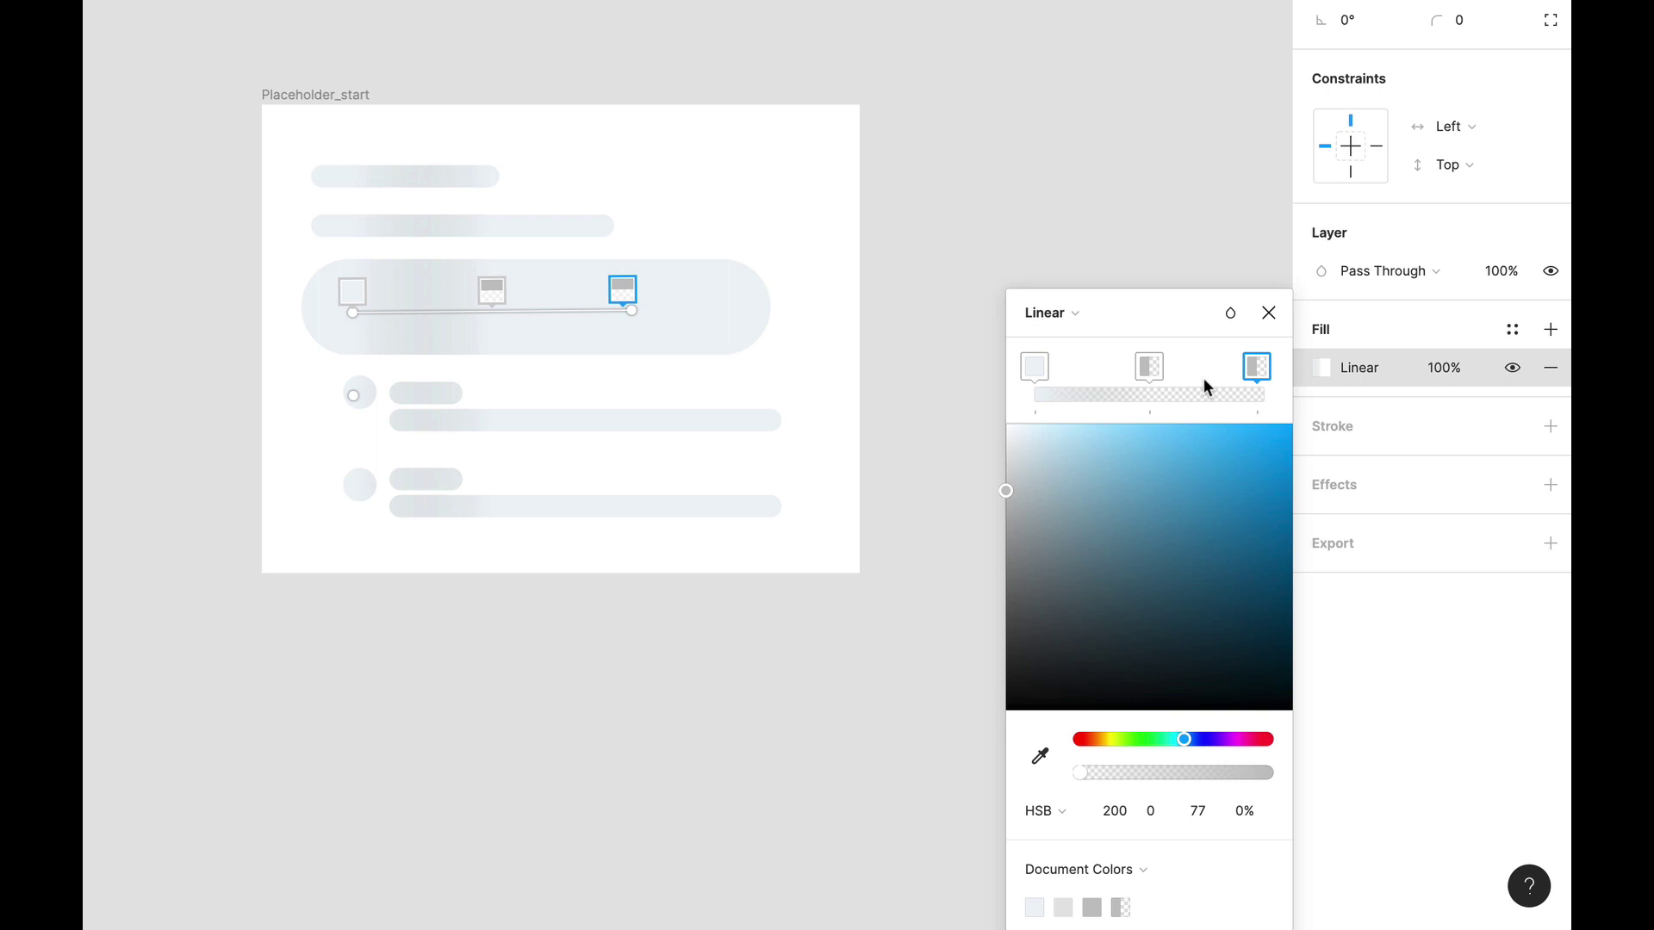
click(1040, 756)
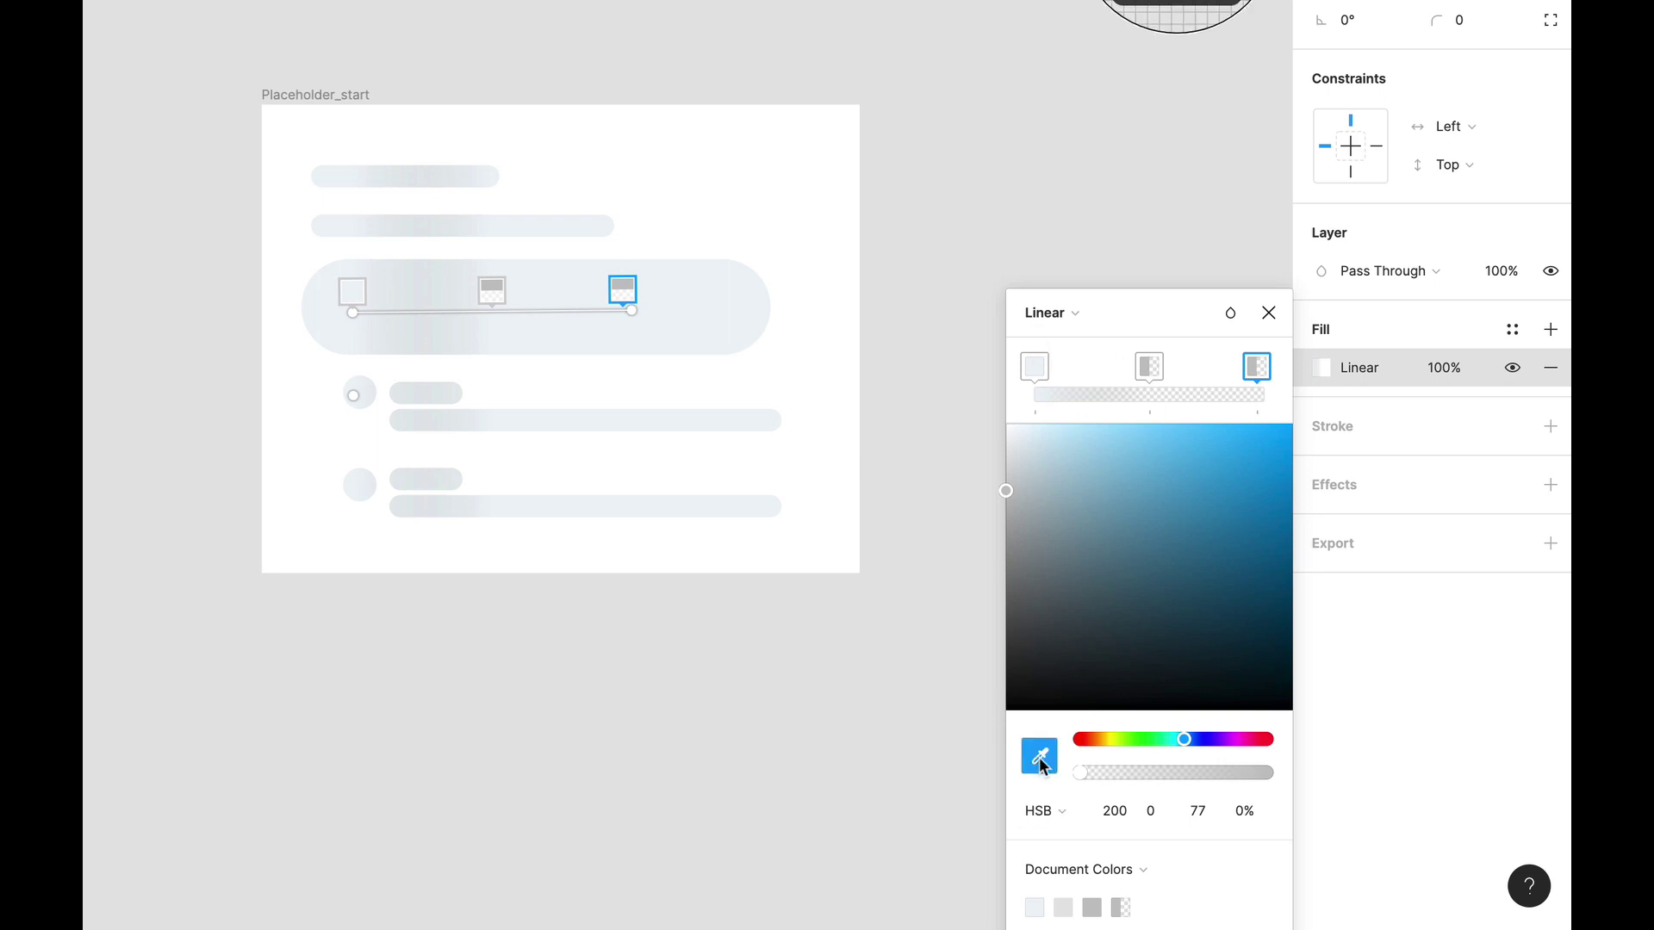
click(768, 310)
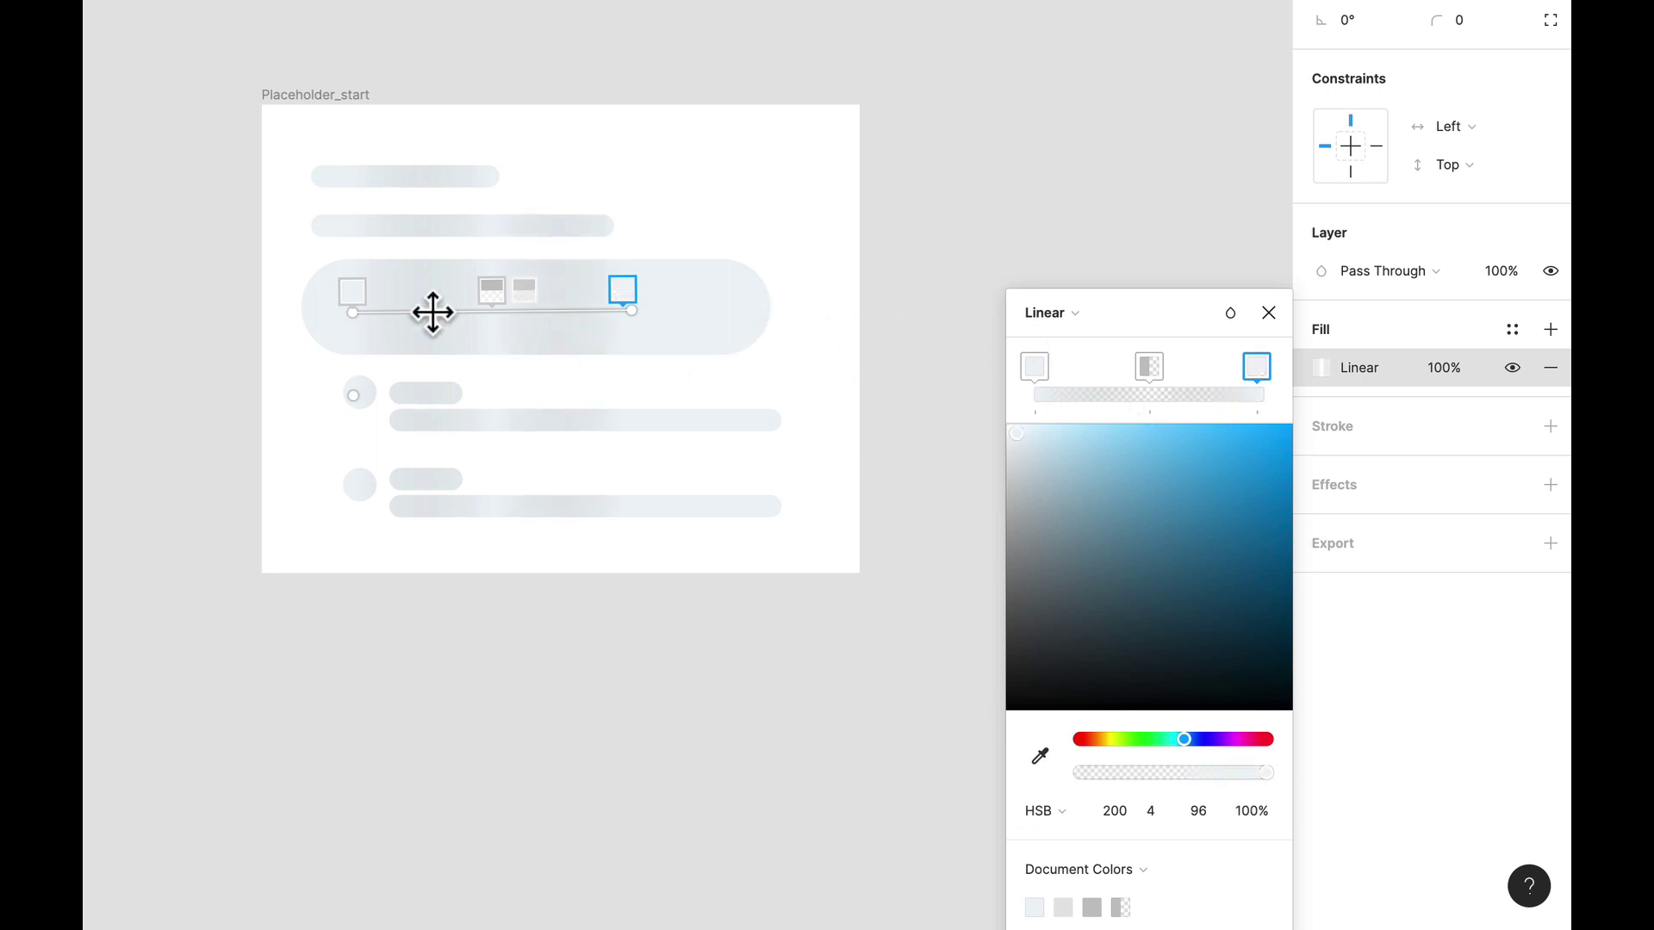
click(1150, 371)
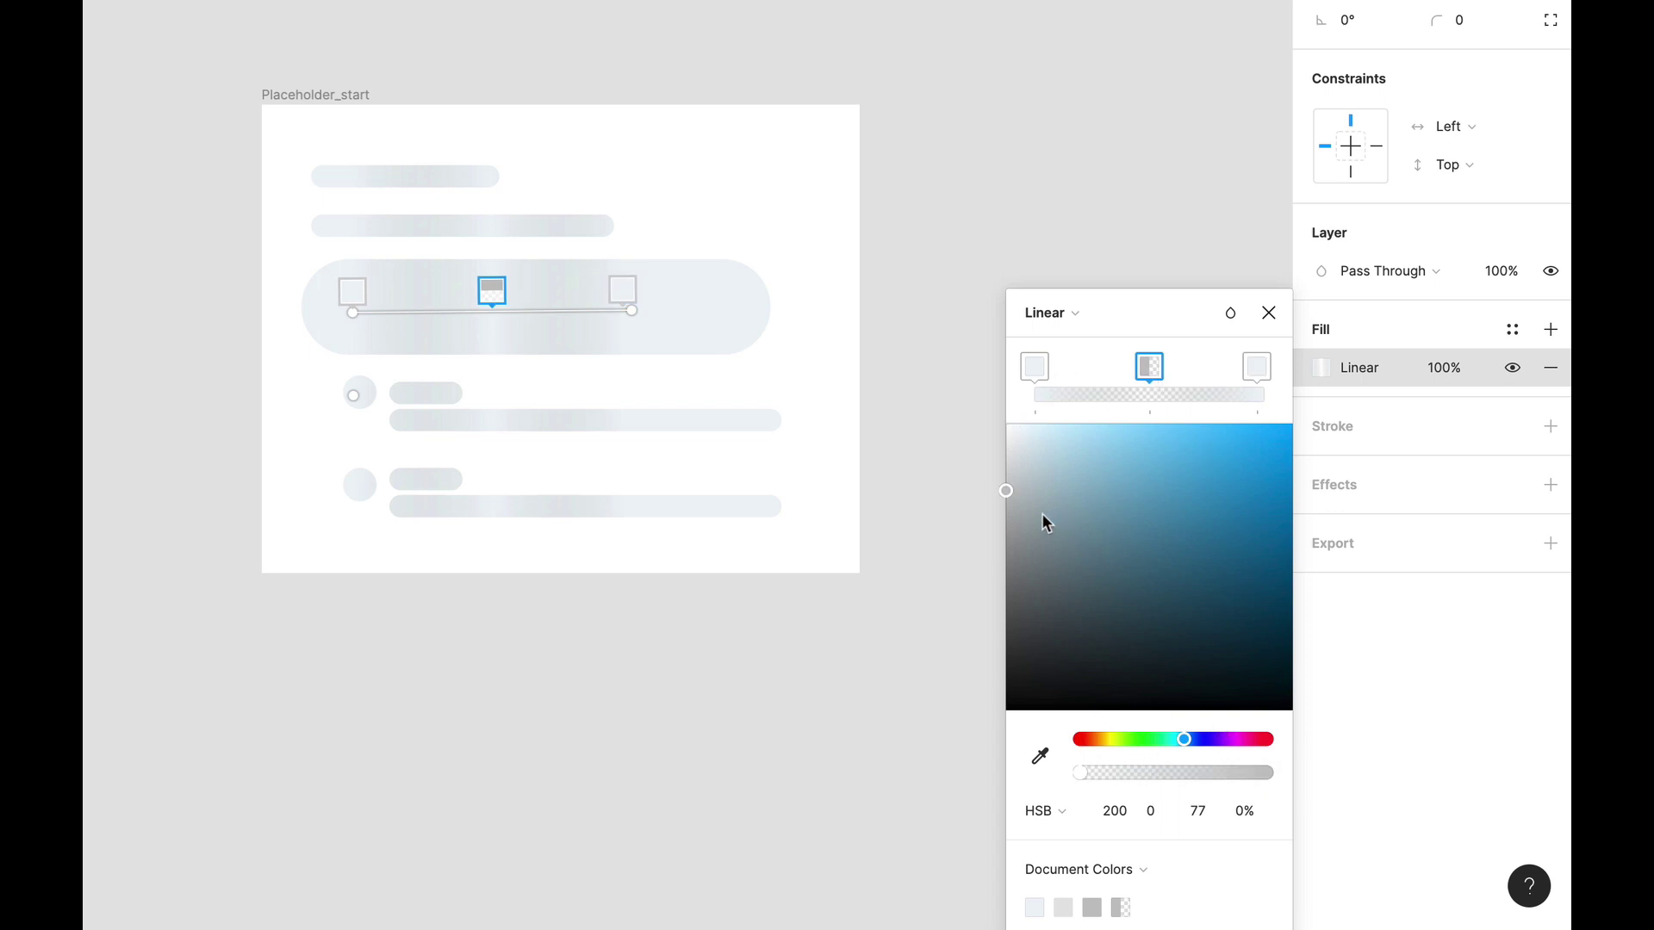
click(1039, 756)
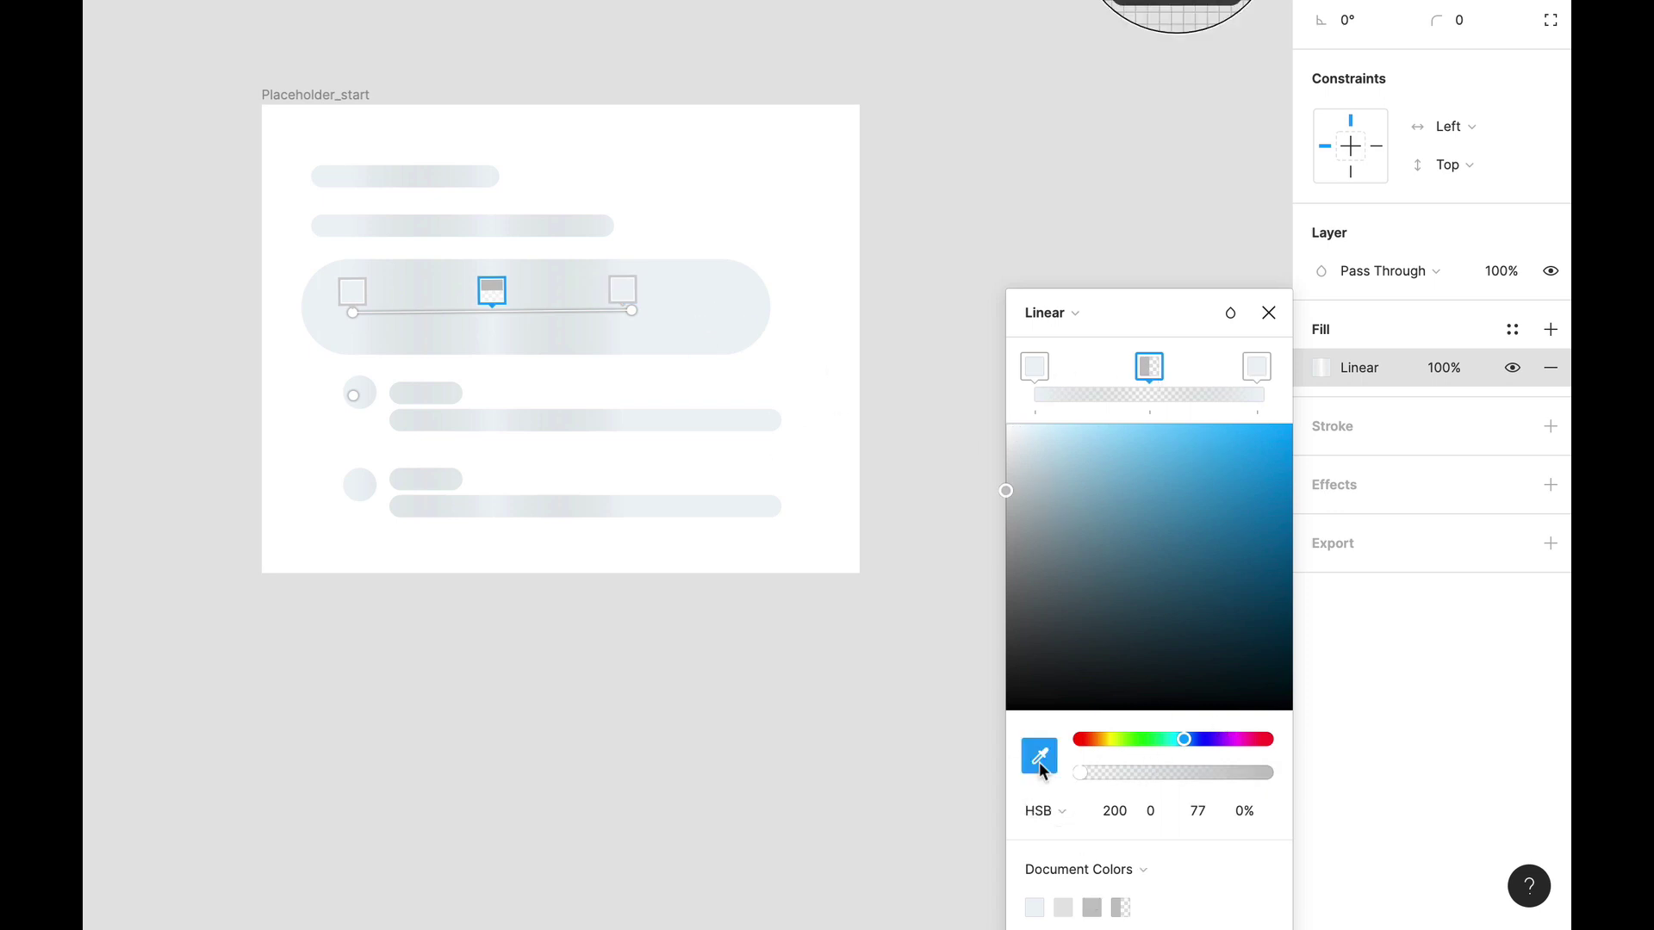
click(754, 310)
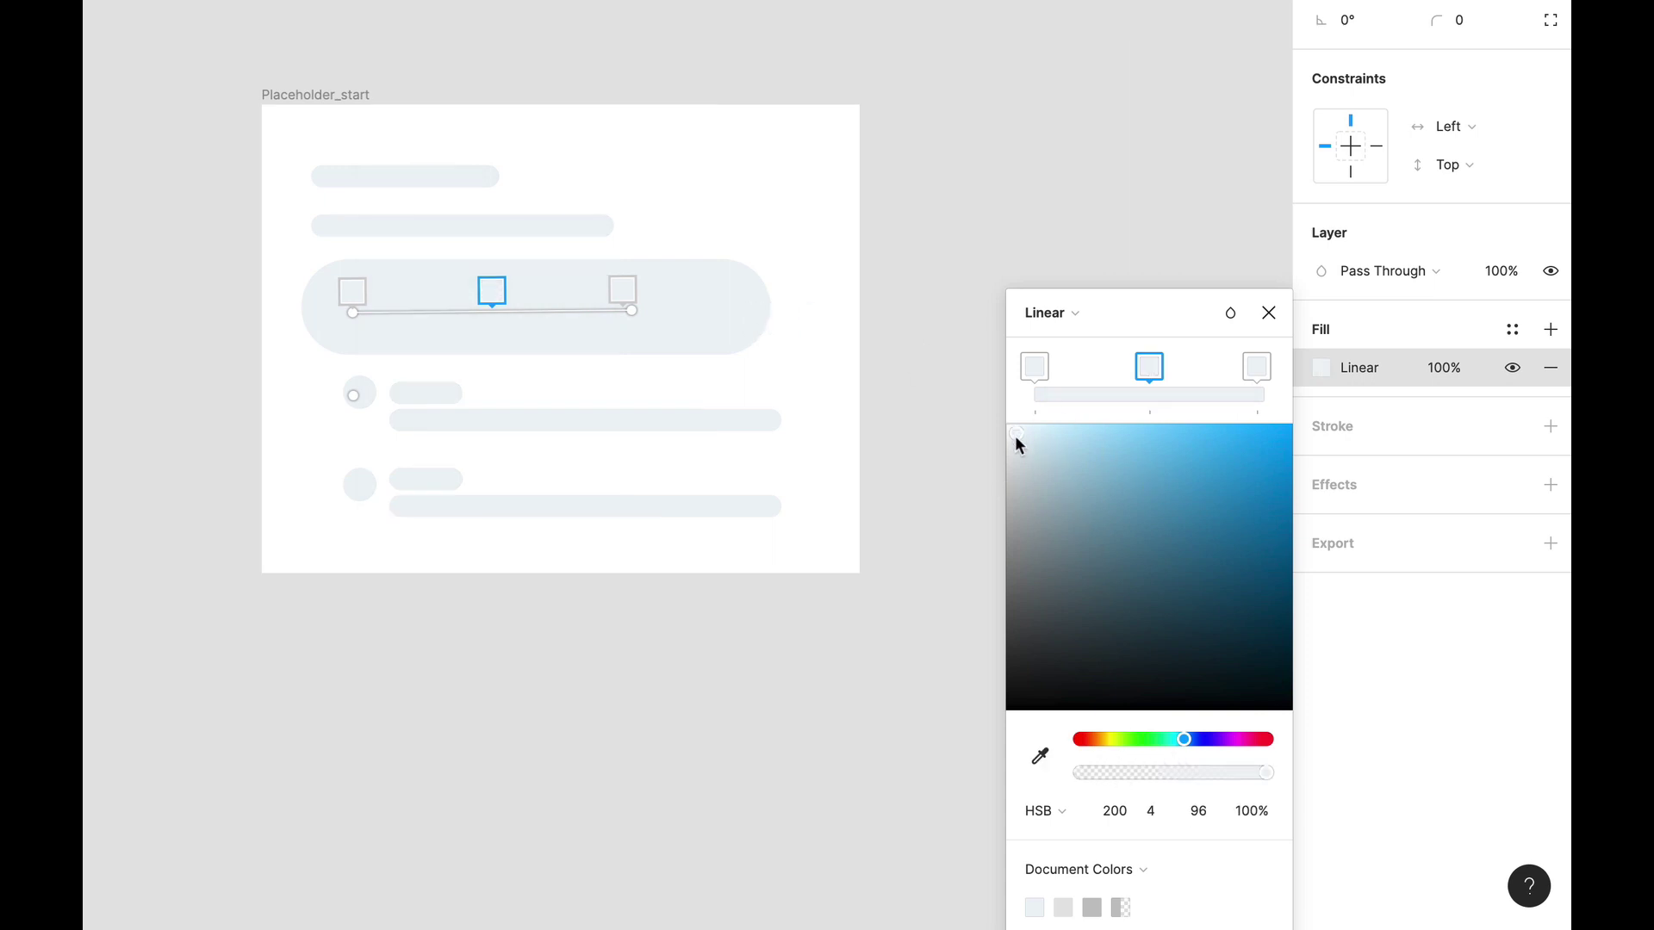
drag(1016, 438, 1031, 490)
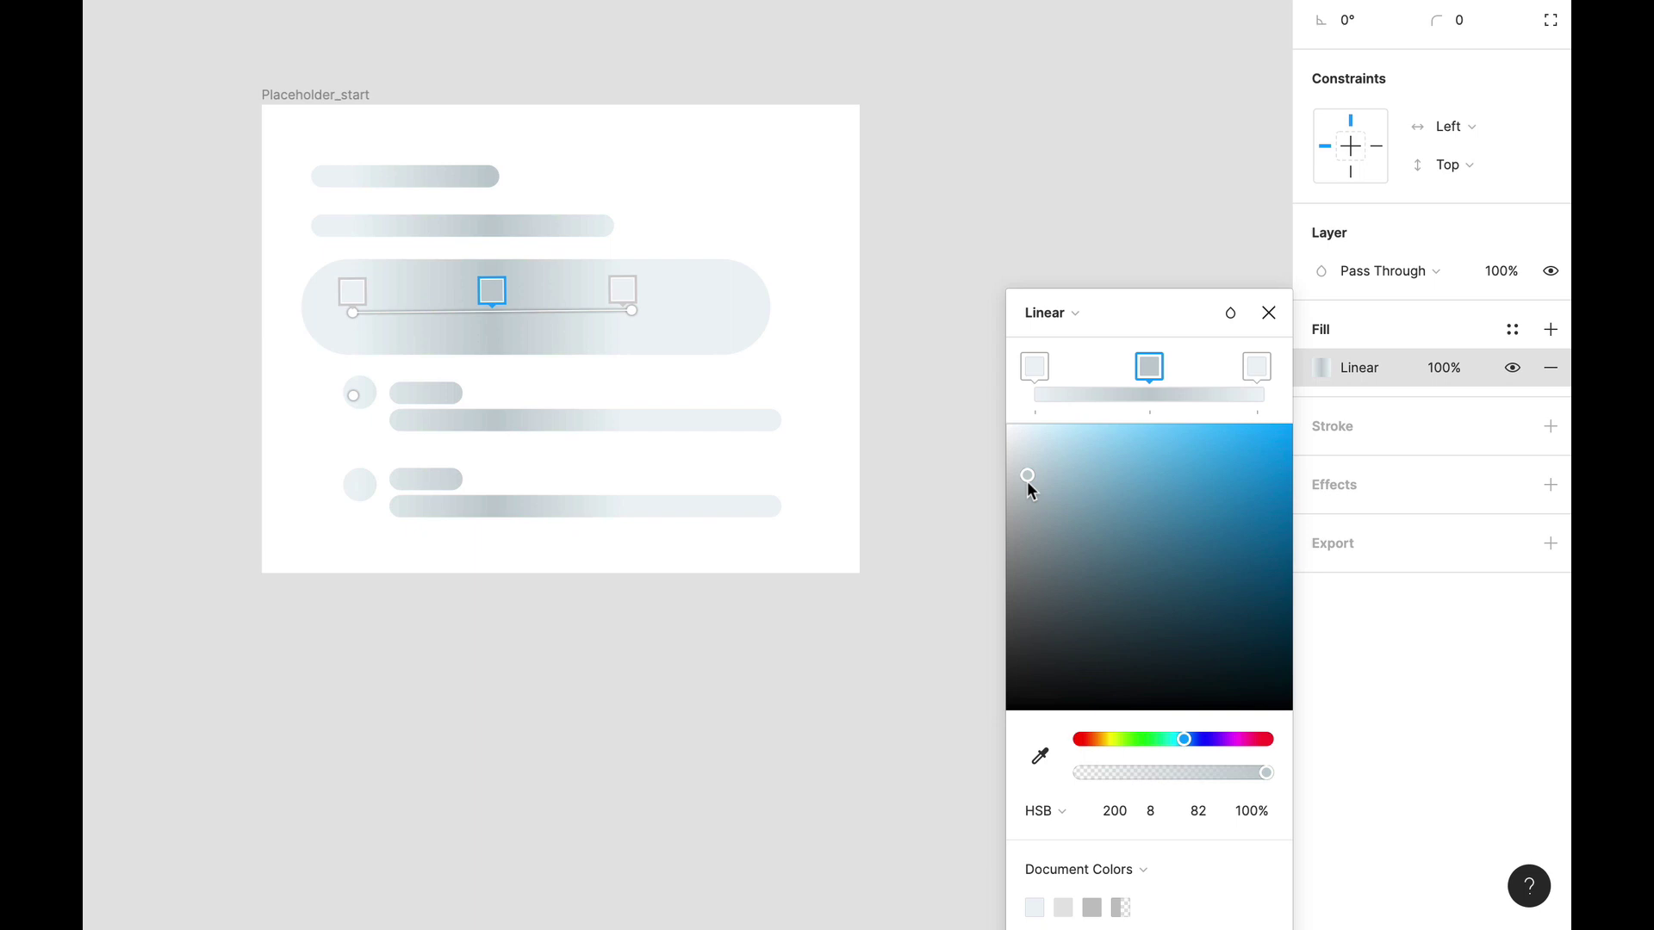
click(1279, 313)
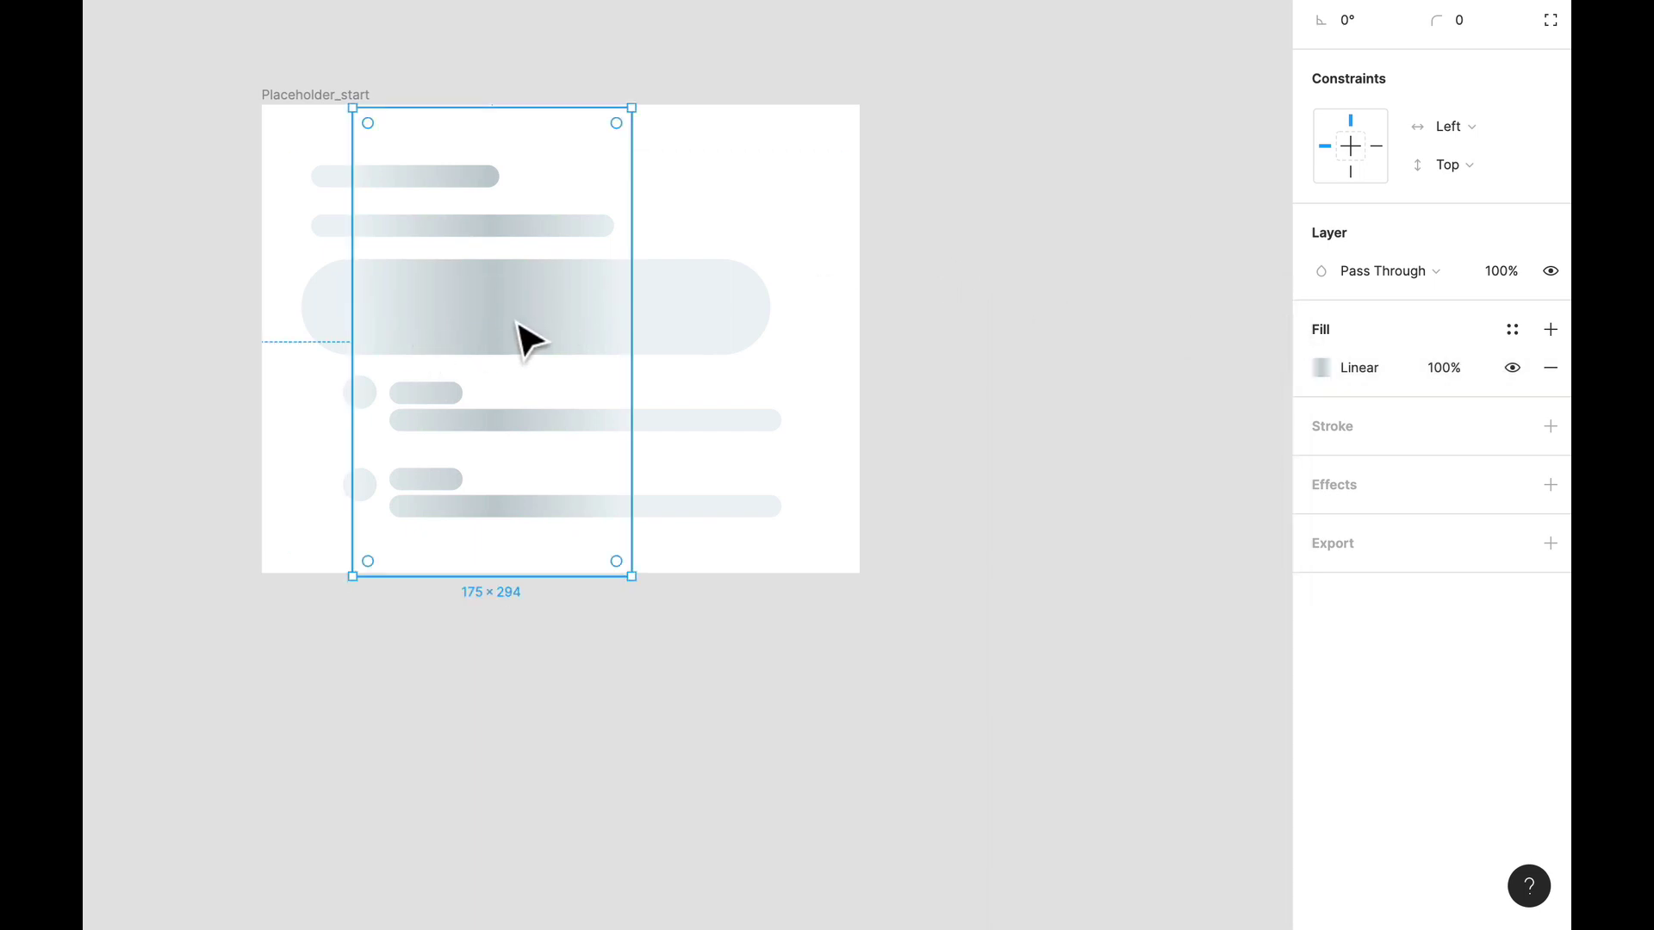
Park the gradient rectangle at X -178, left of the card, and rename it gradient-walker.
drag(527, 338, 381, 329)
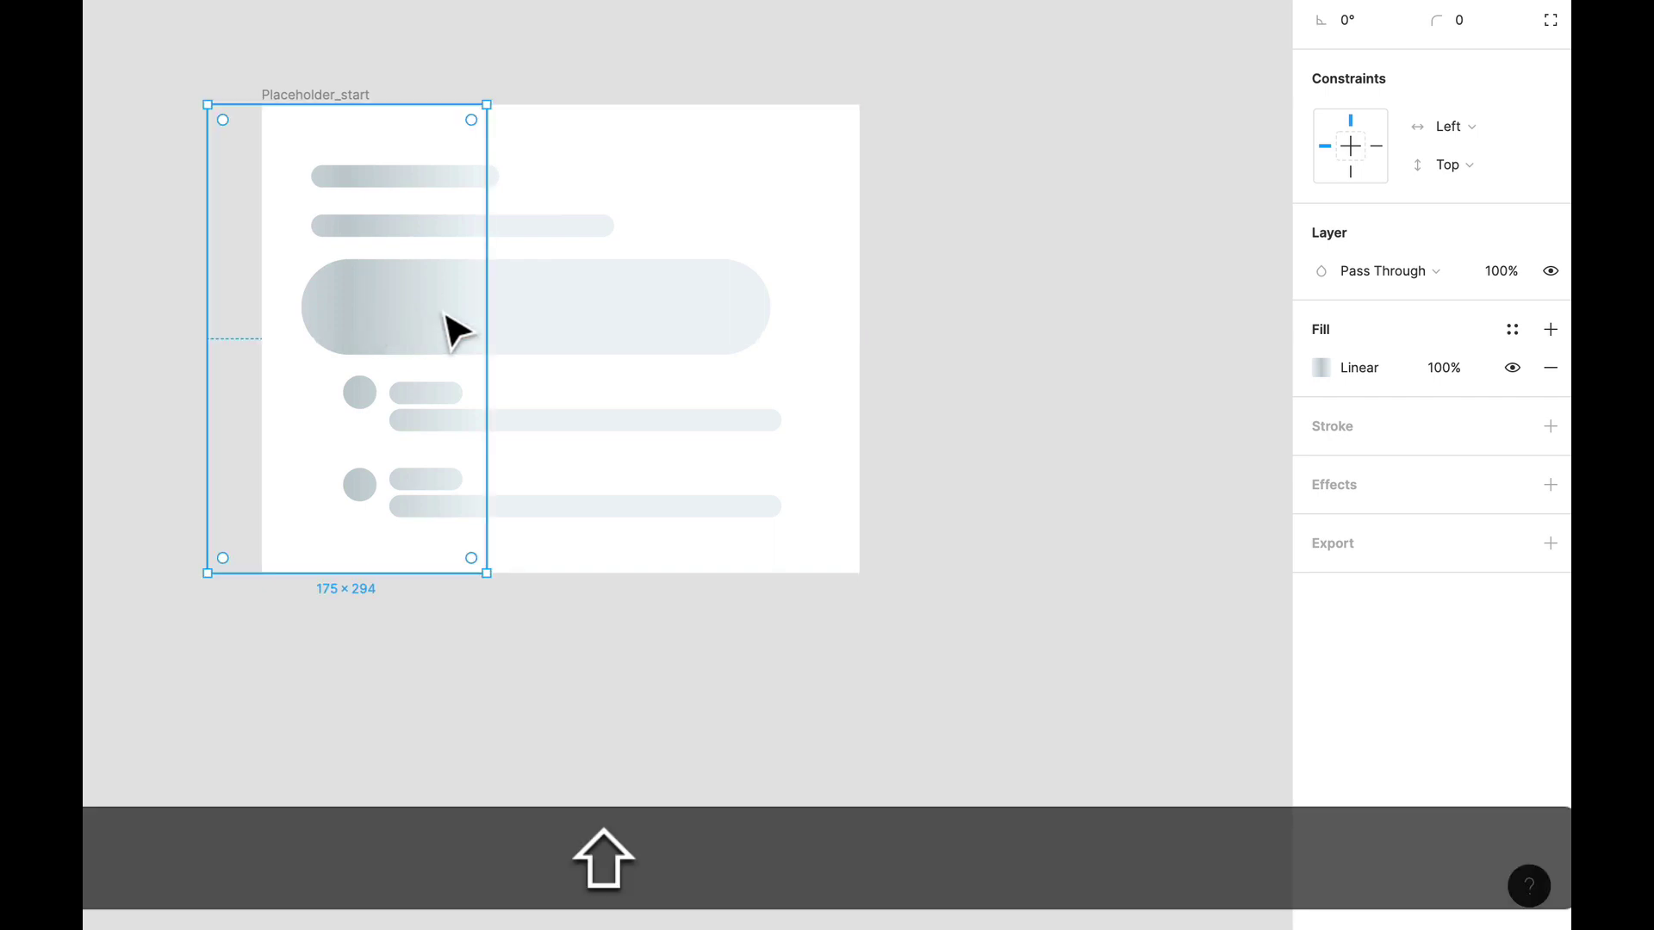
key(shift+Left)
key(shift+Left)
key(shift+Left)
key(shift+Left)
key(shift+Left)
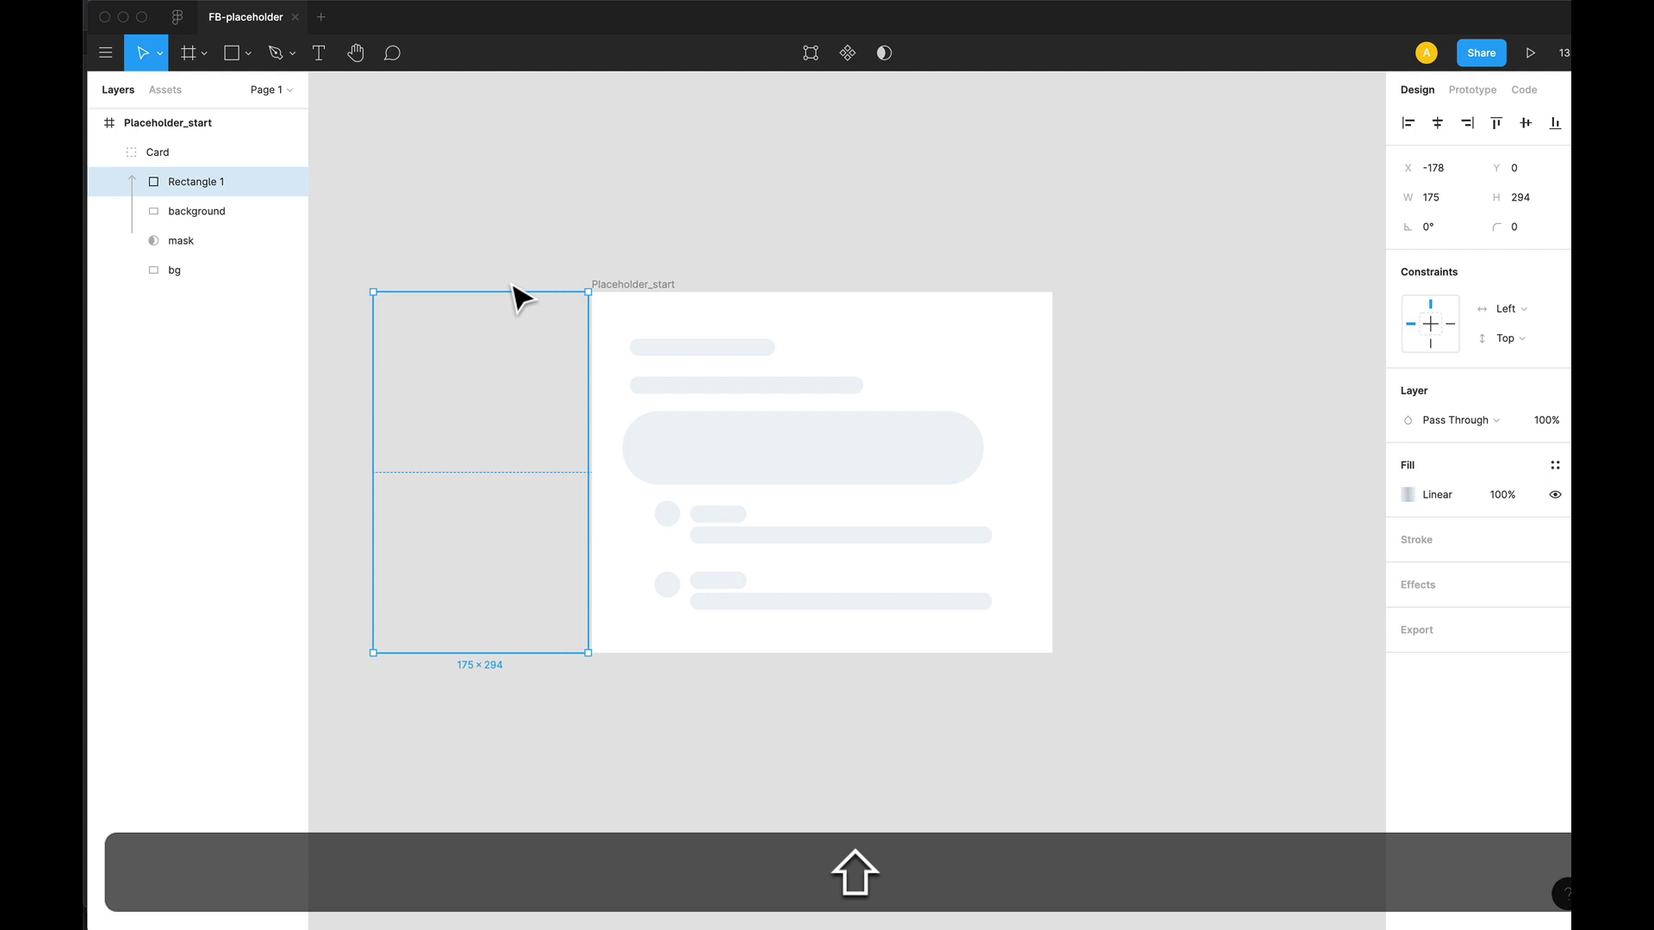
double_click(207, 189)
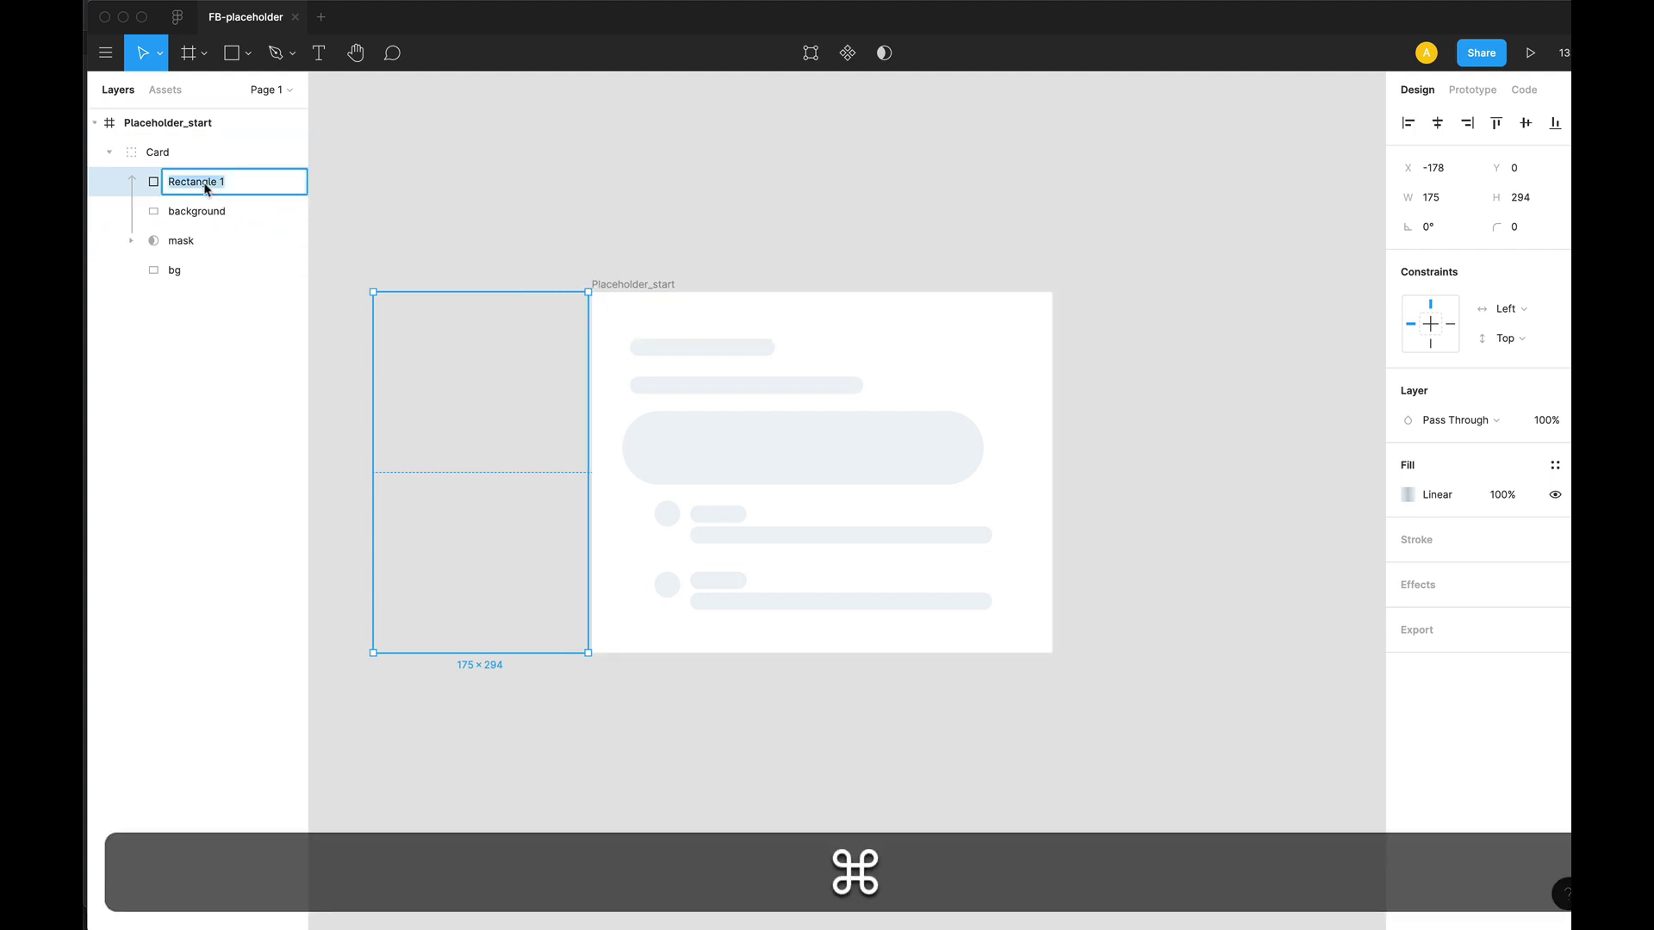
text(gradient-walker)
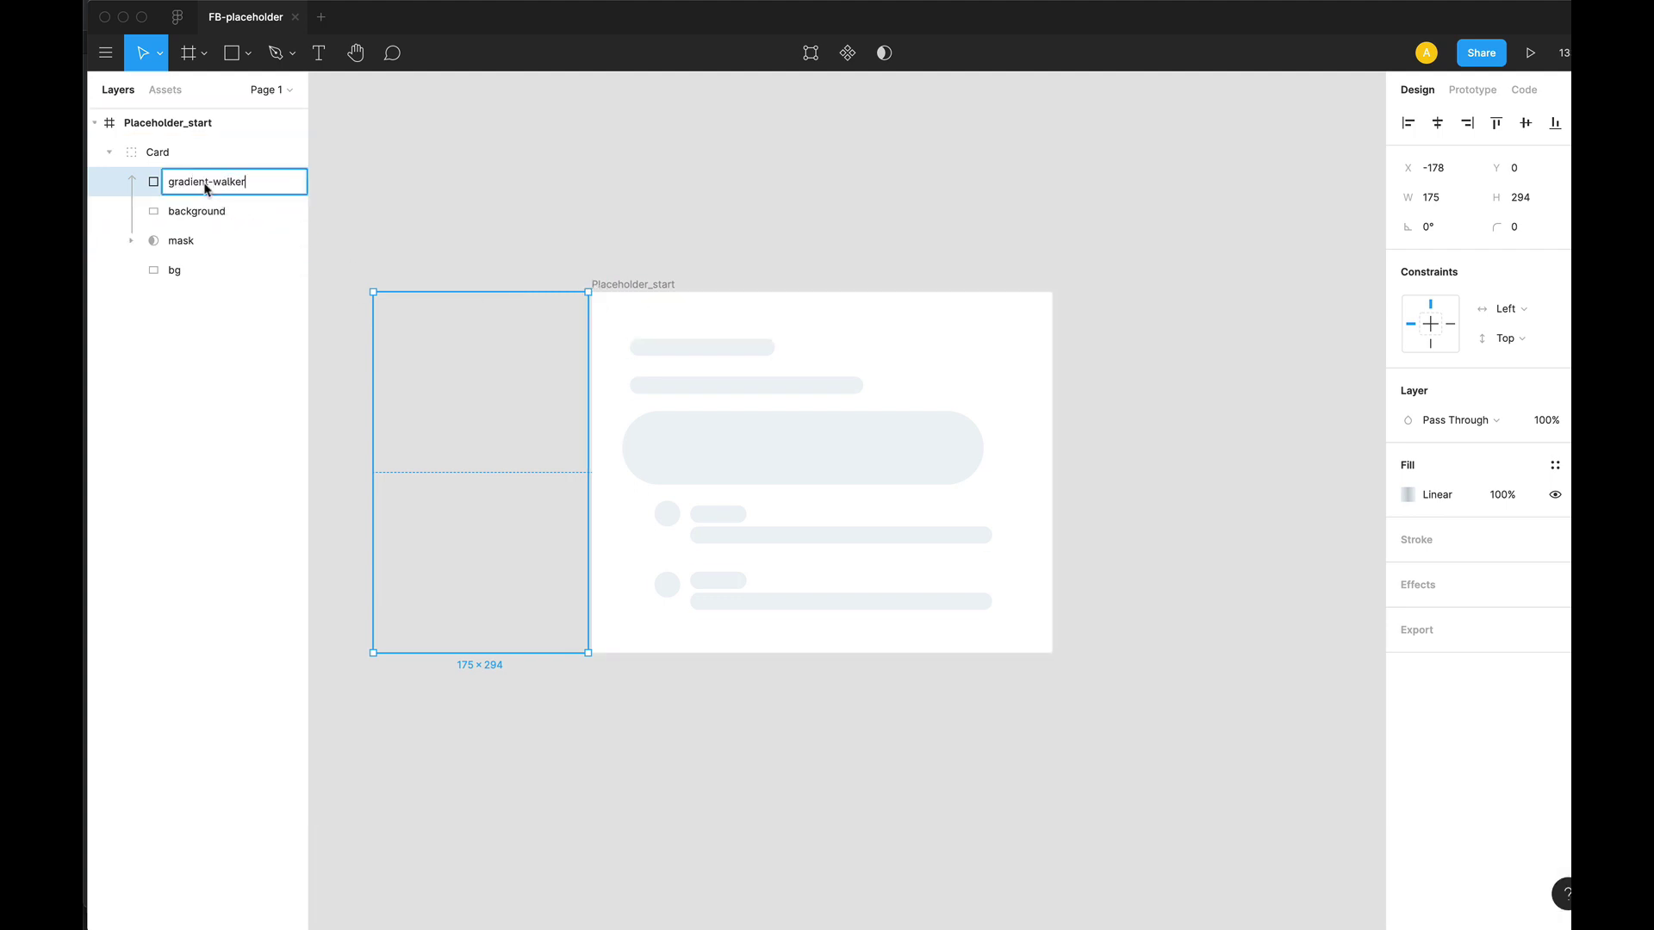
key(Return)
Duplicate the Placeholder_start frame and rename the copy Placeholder_end.
click(654, 228)
click(663, 286)
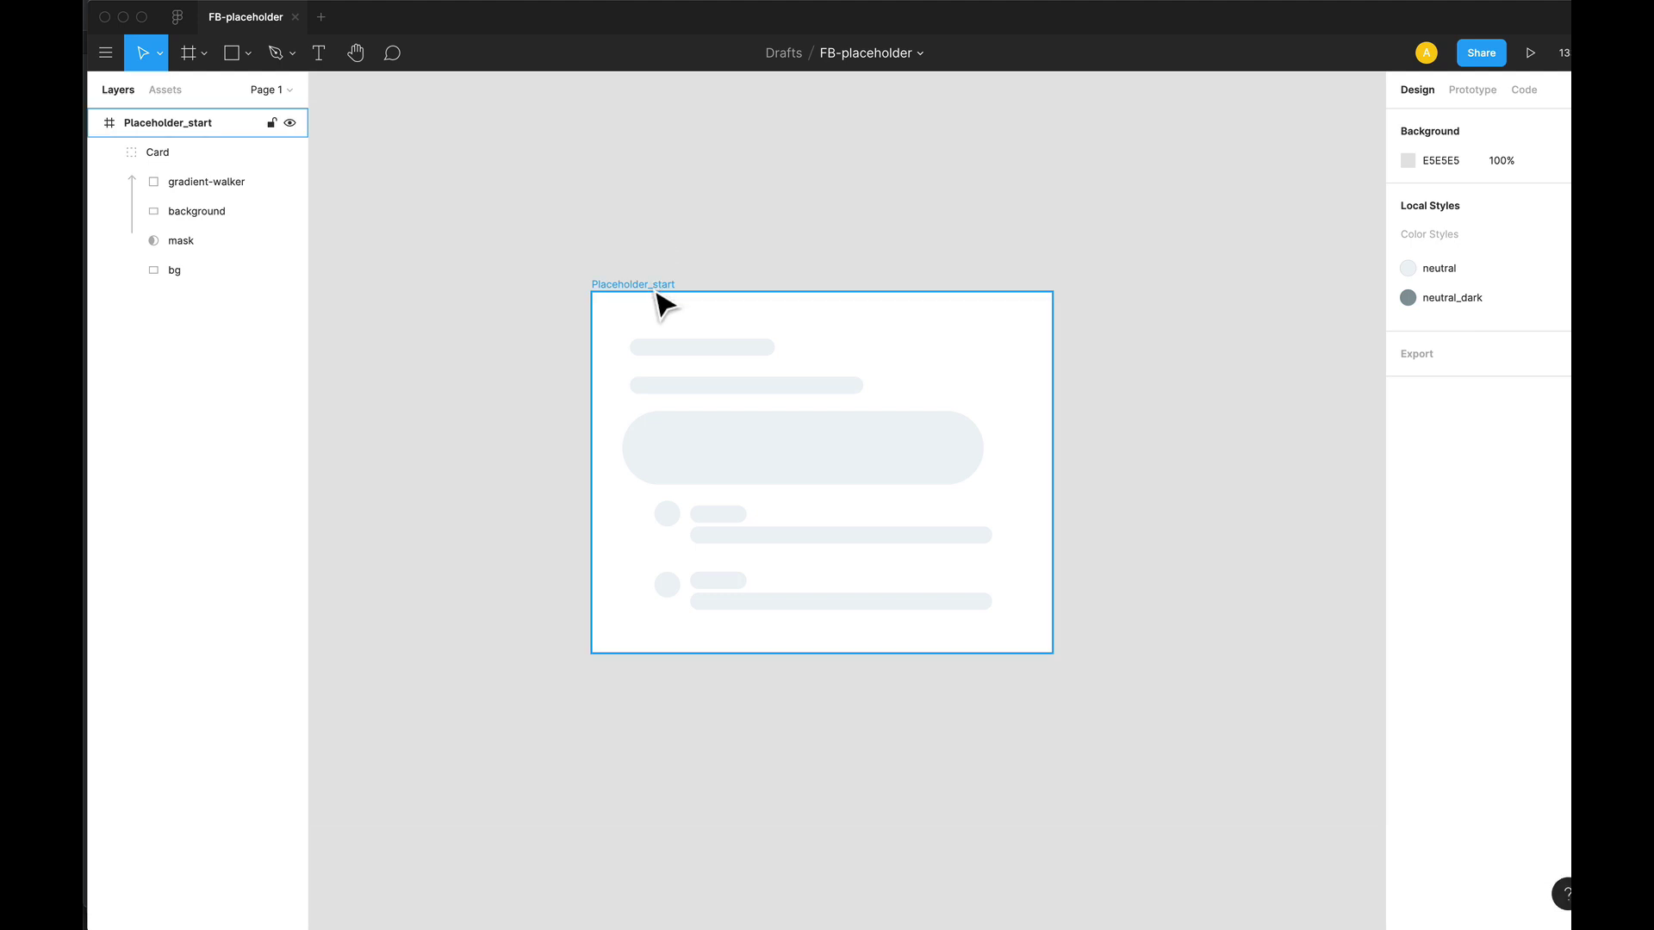
key(super+d)
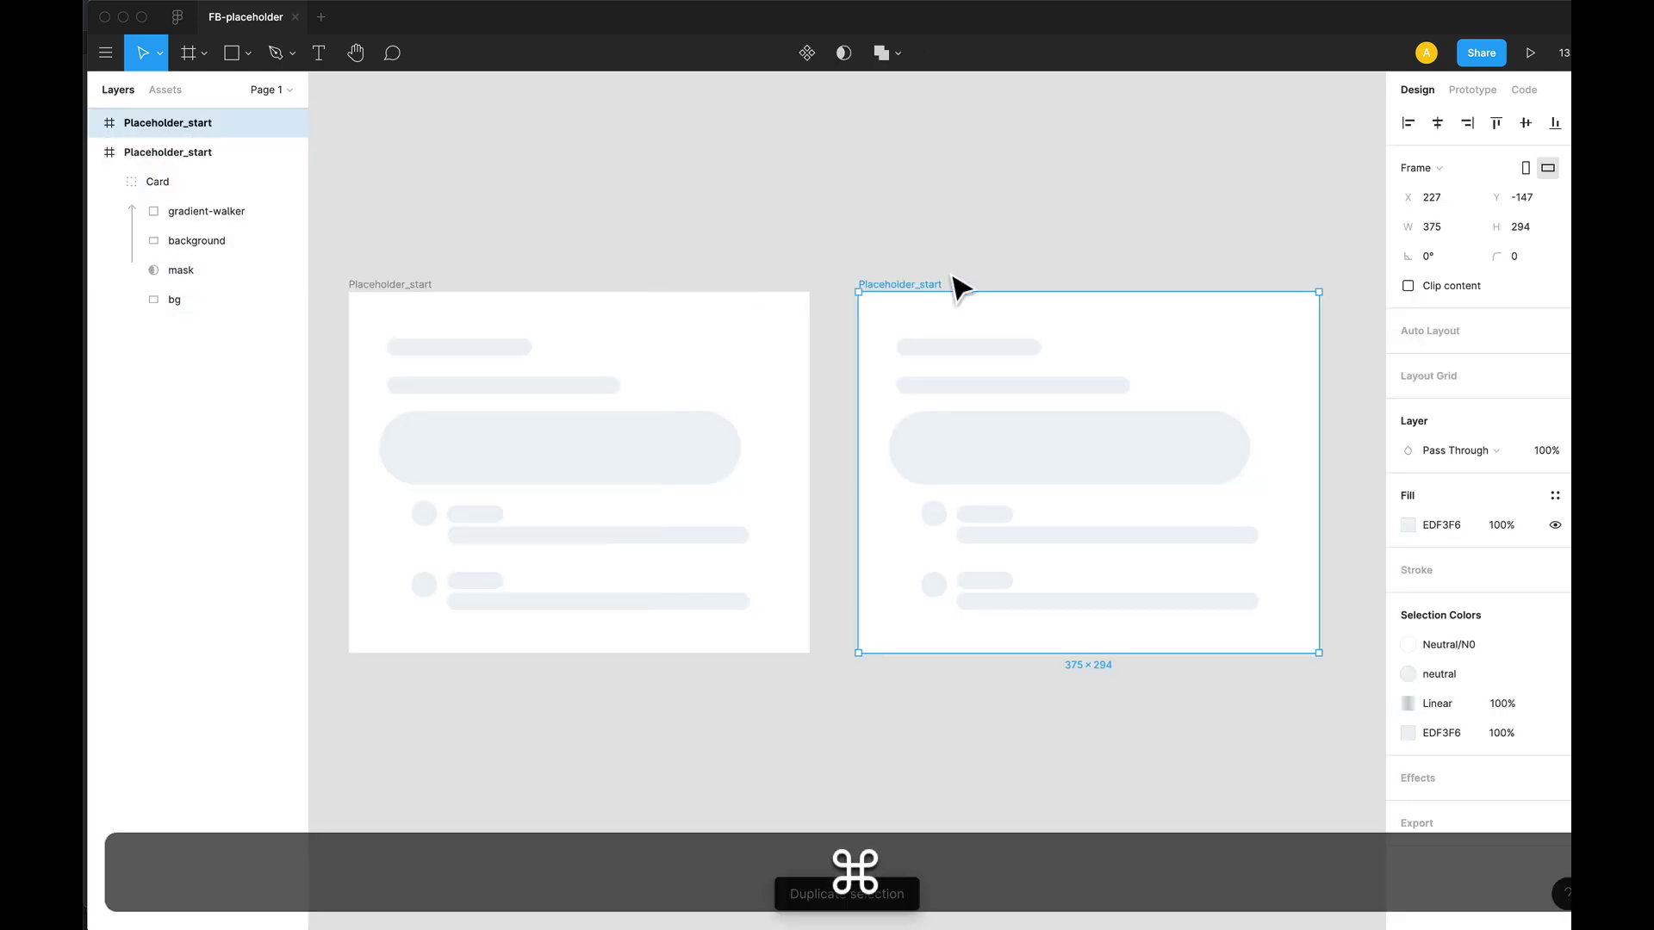
scroll(956, 289, right, 2)
key(super+r)
key(BackSpace)
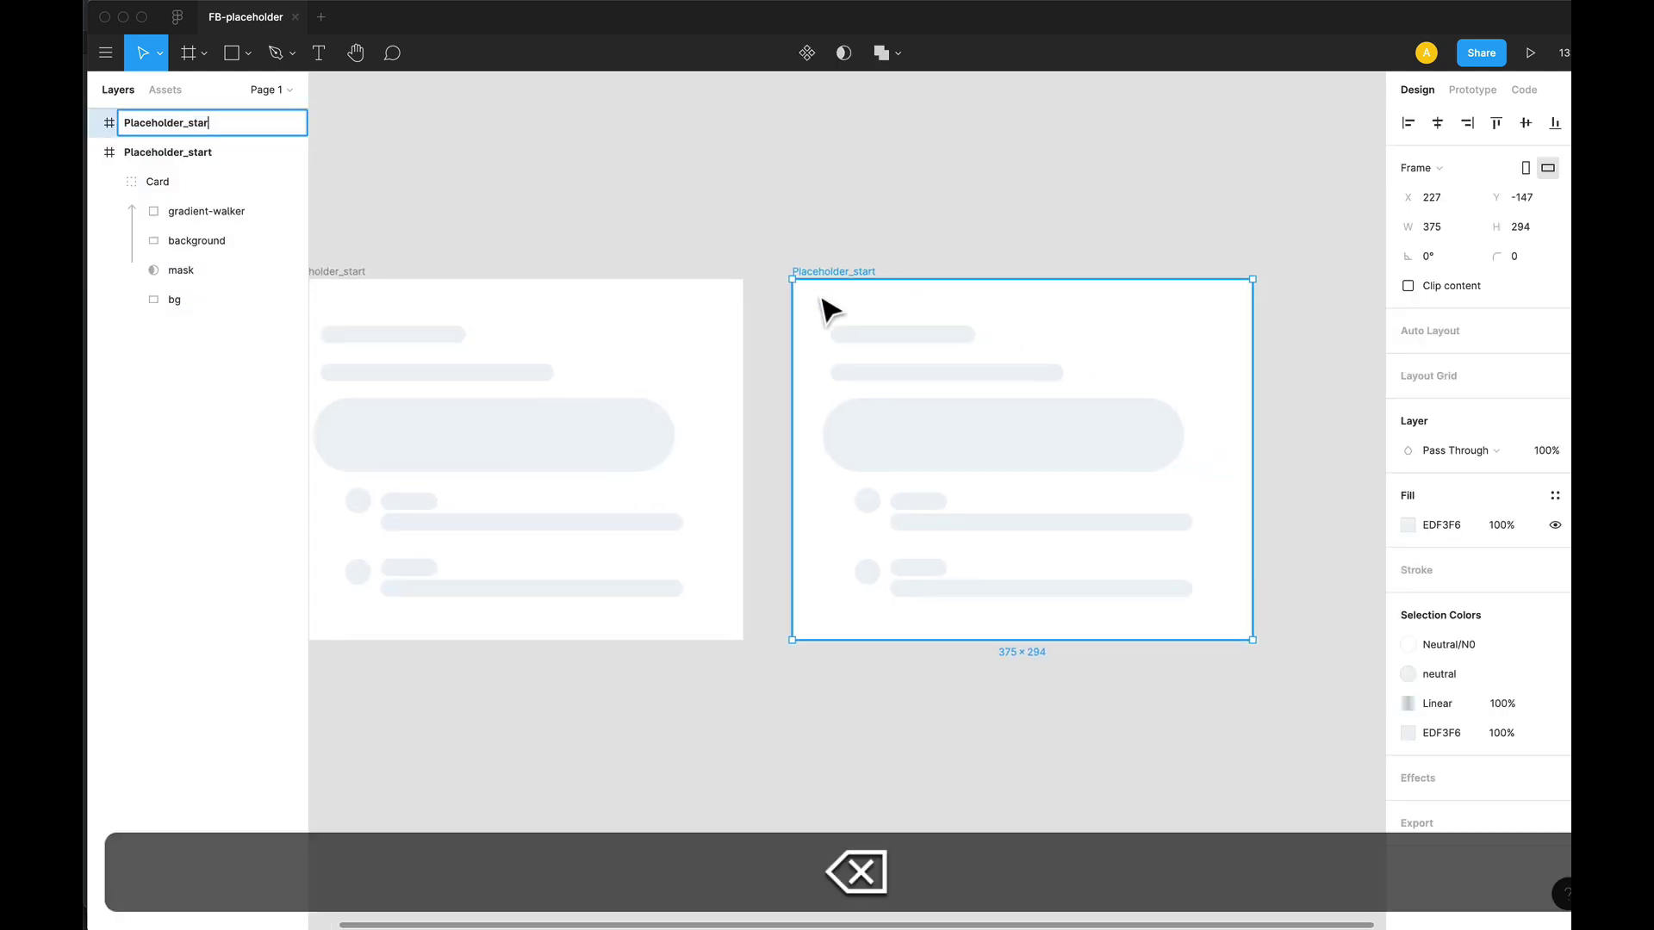
text(end)
key(Return)
scroll(969, 293, left, 3)
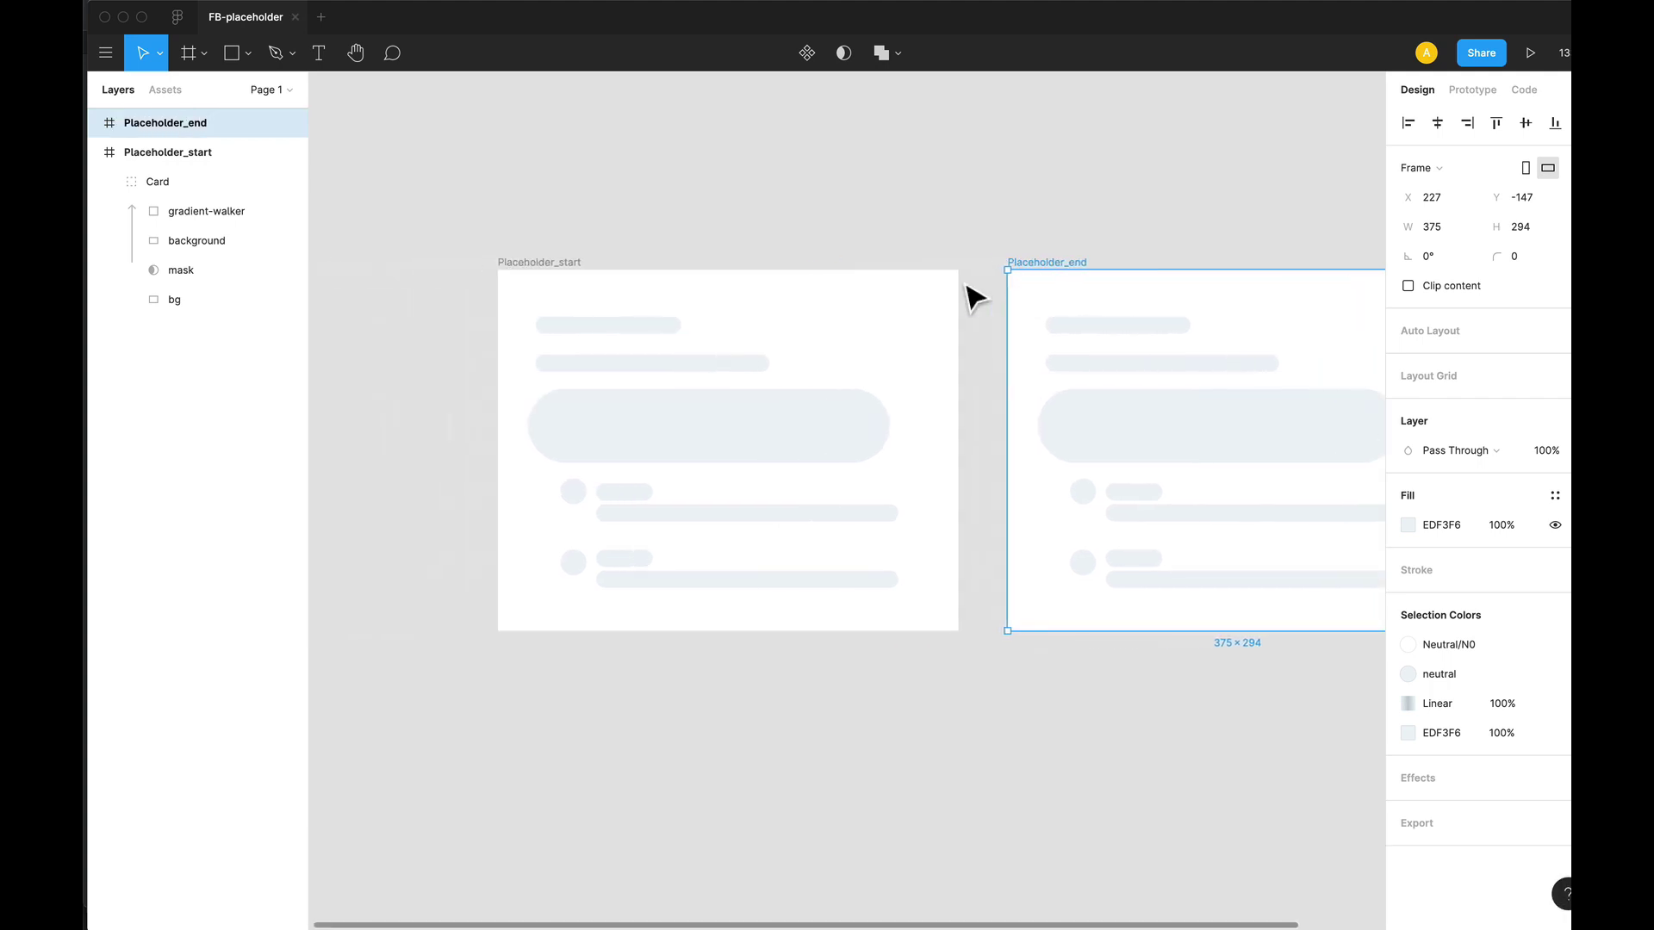
Move Placeholder_end's gradient-walker right across the card to X 387.
click(1134, 432)
click(200, 183)
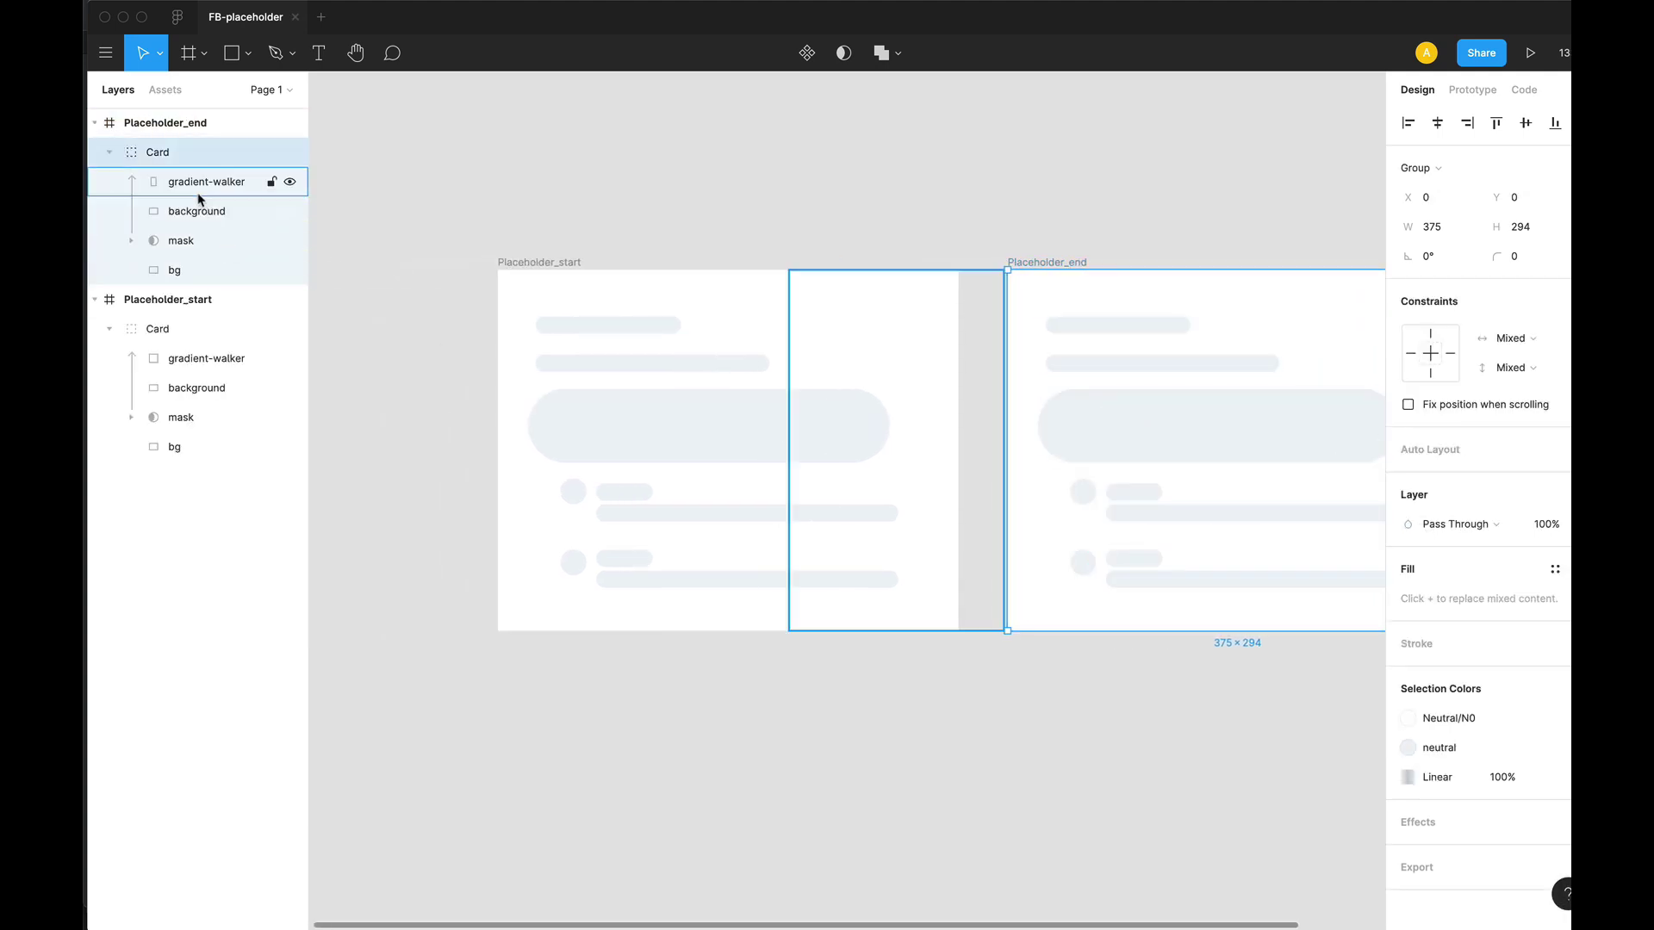
scroll(953, 369, right, 5)
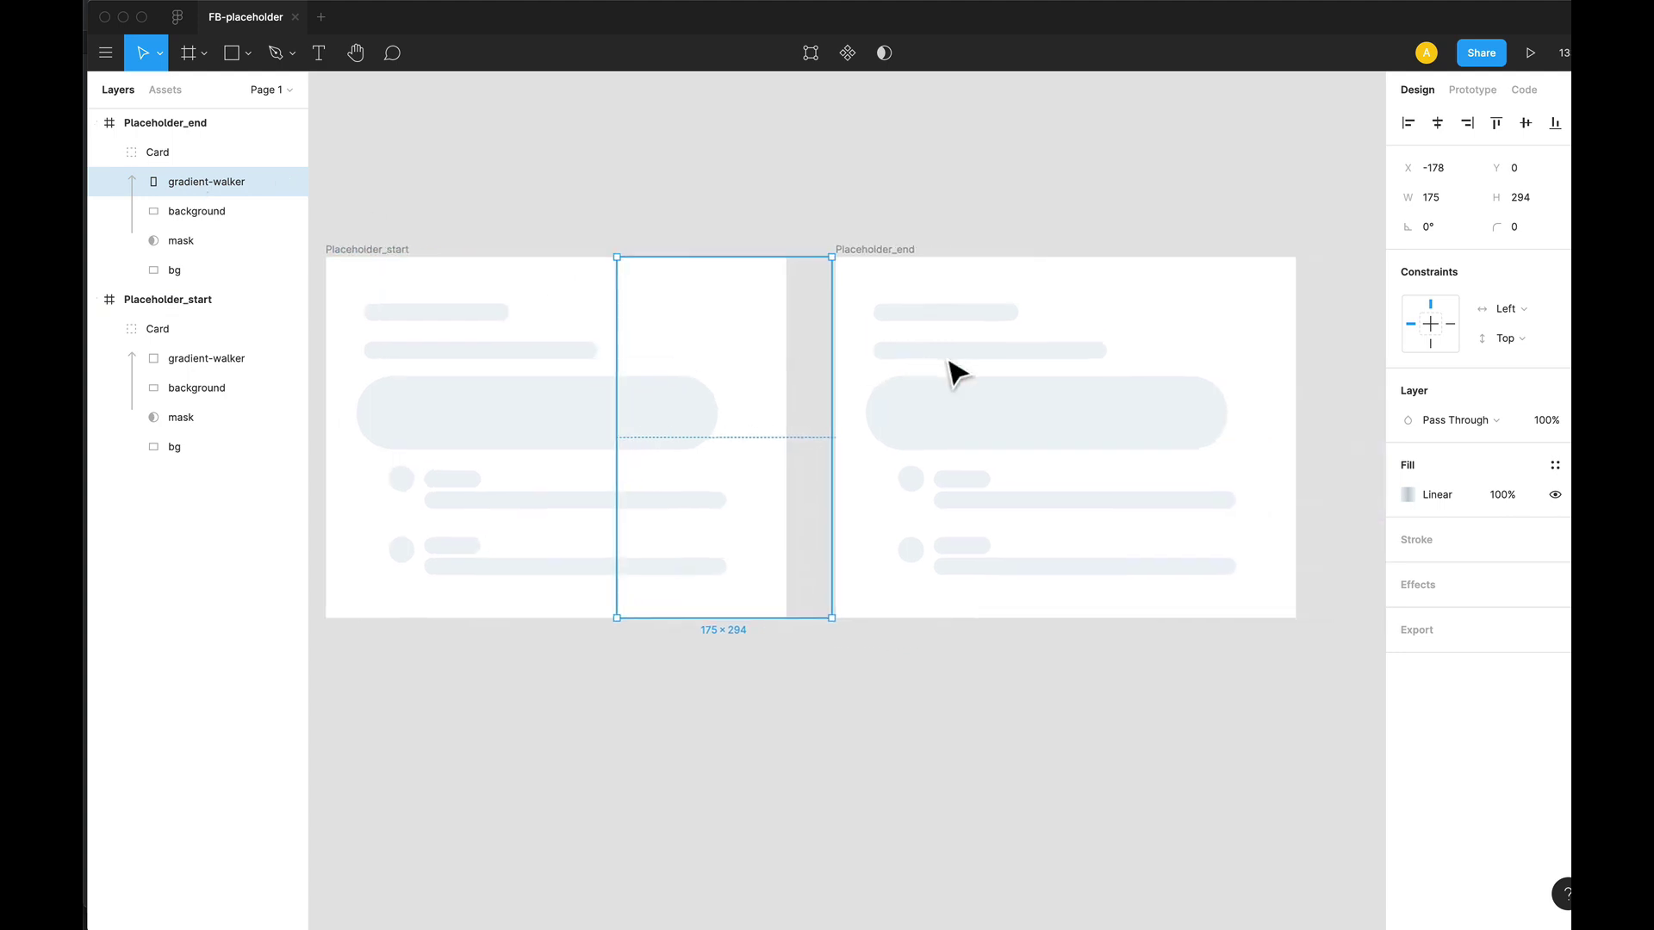
key(shift+Right)
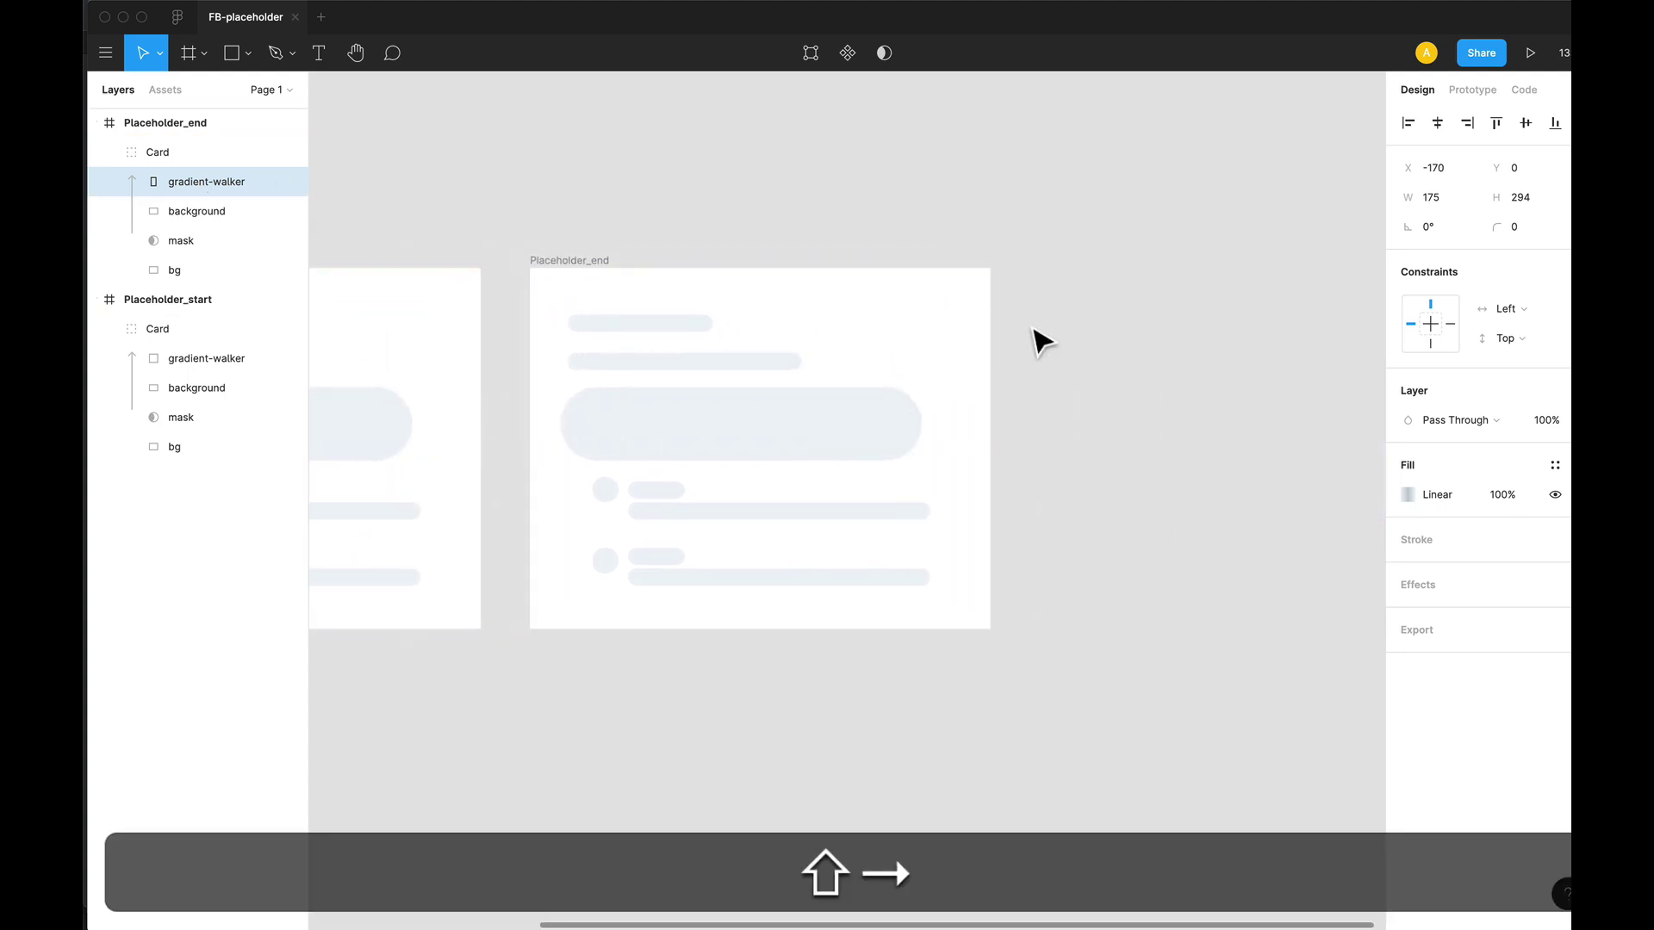
key(shift+Right)
key(shift+Right)
key(shift+Right)
key(shift+Right)
key(shift+Right)
key(shift+Right)
key(shift+Right)
key(shift+Right)
key(shift+Right)
key(shift+Right)
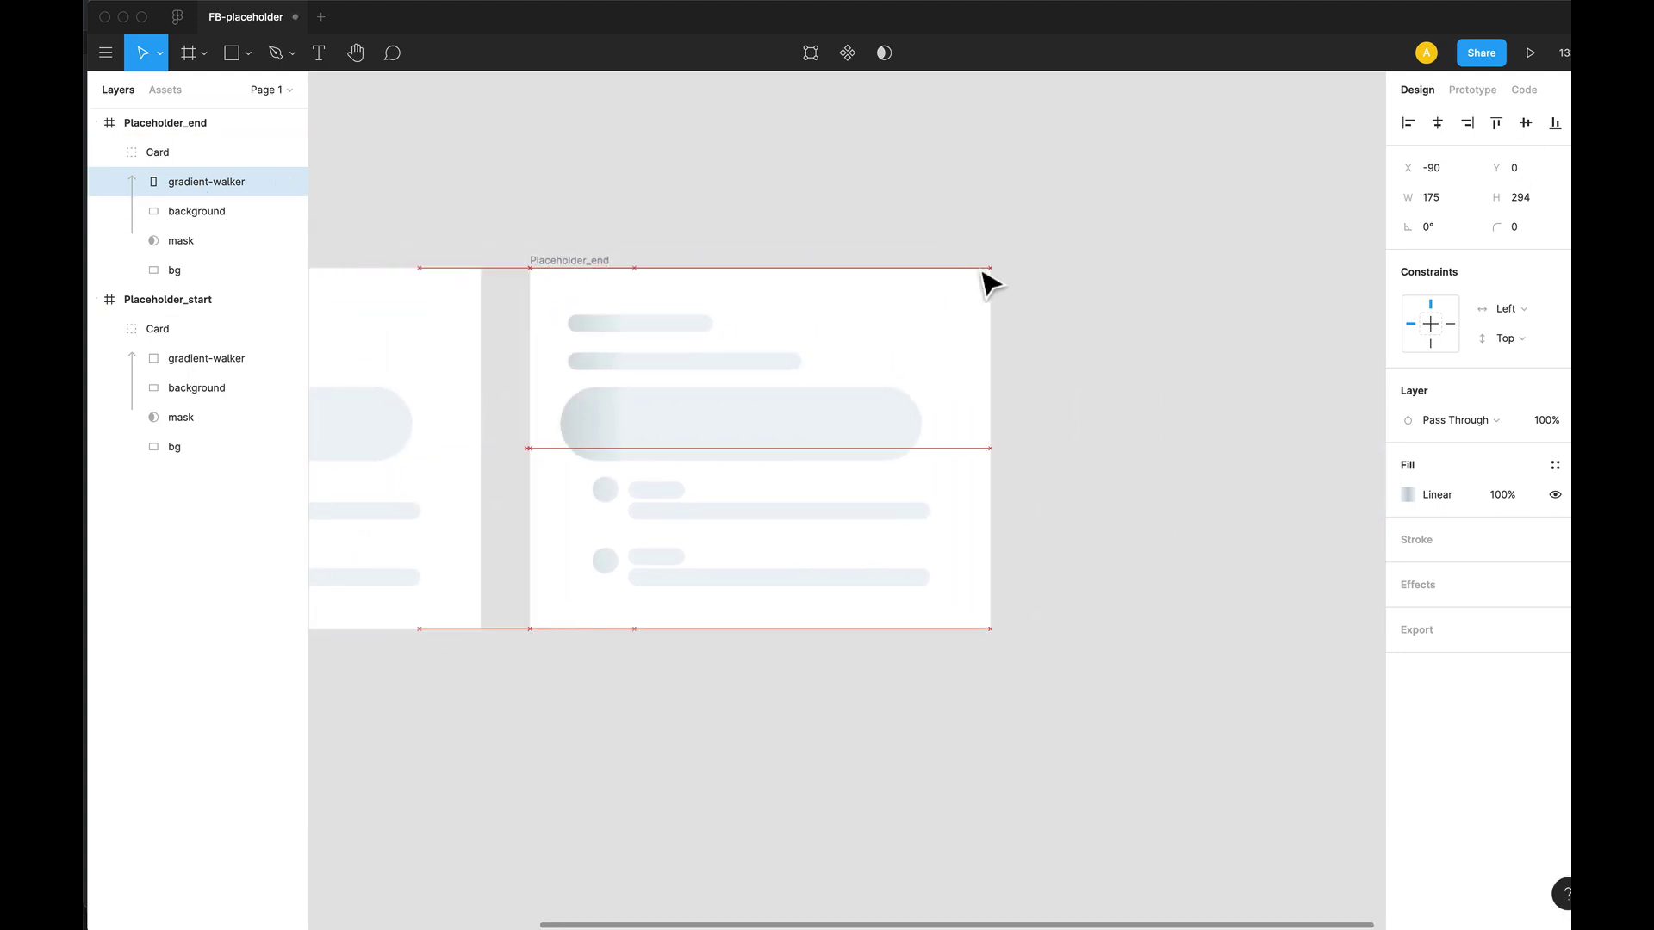
drag(677, 424, 918, 438)
key(shift+Right)
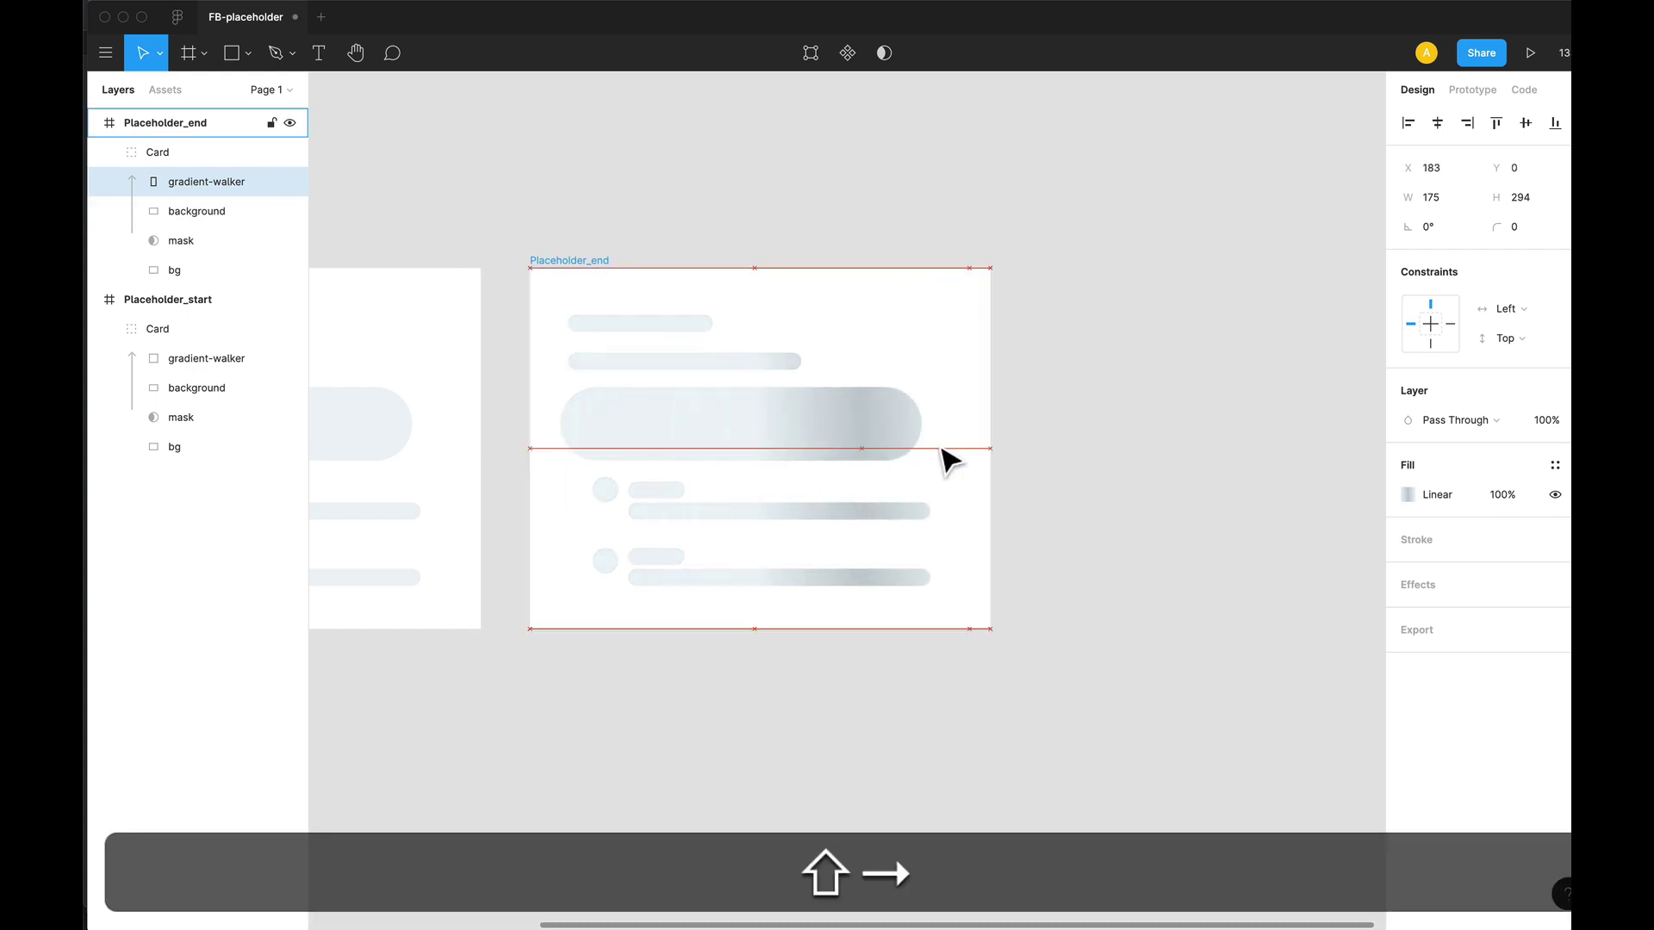
key(shift+Right)
key(shift+Right)
key(shift+Right)
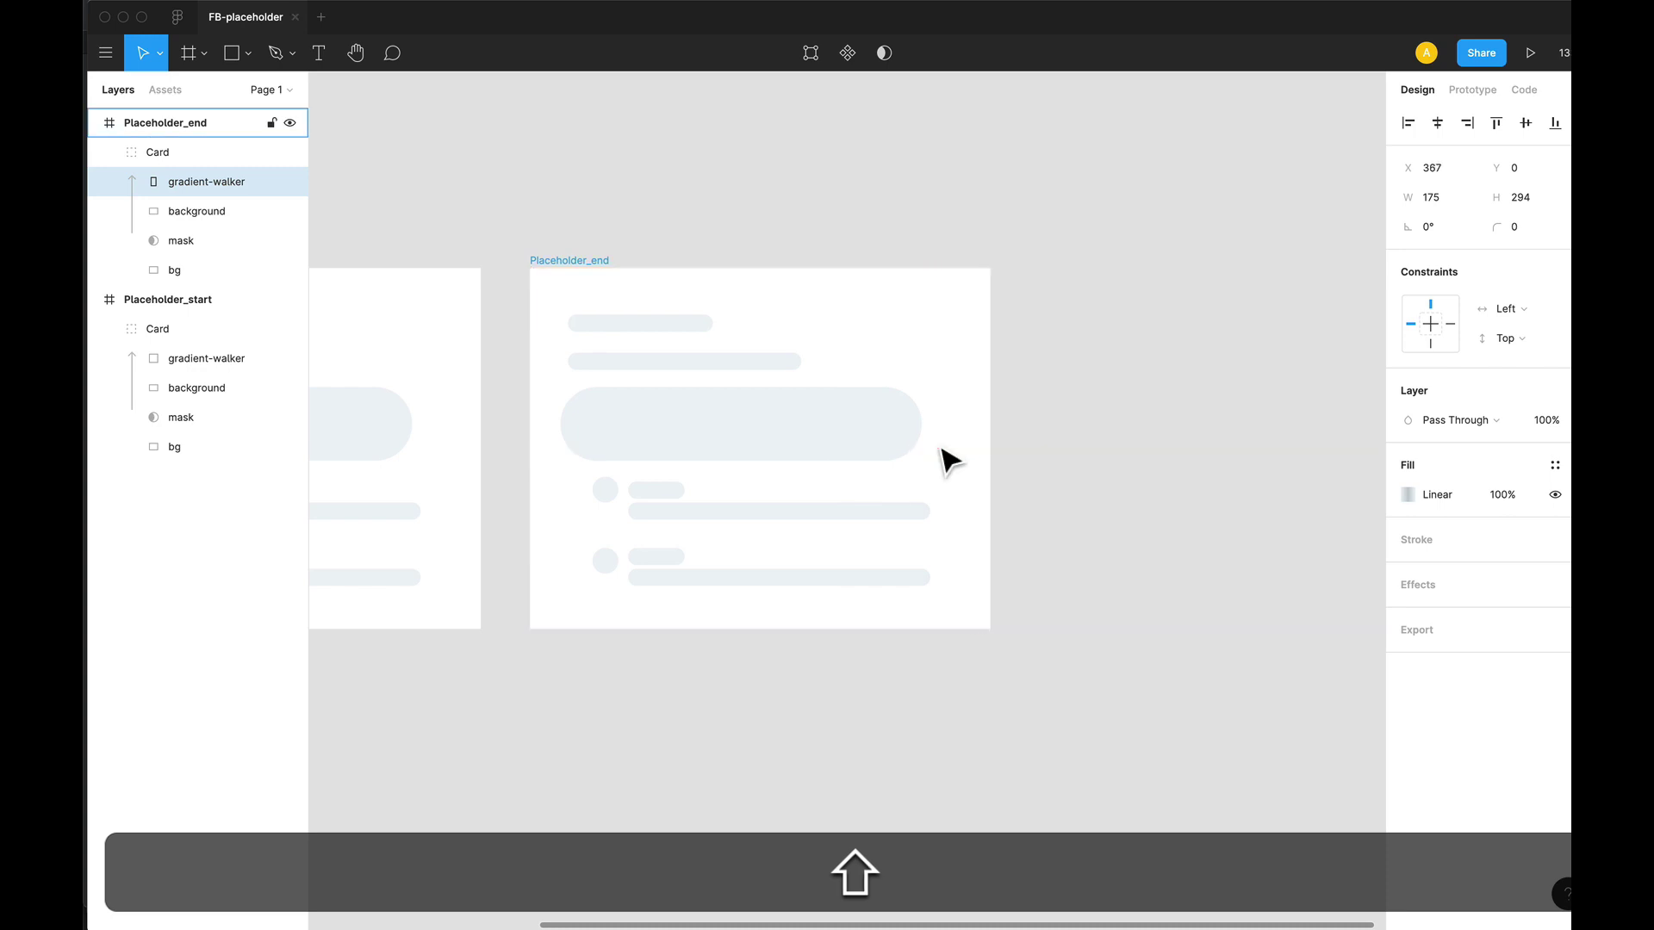
scroll(948, 461, left, 5)
scroll(943, 462, down, 3)
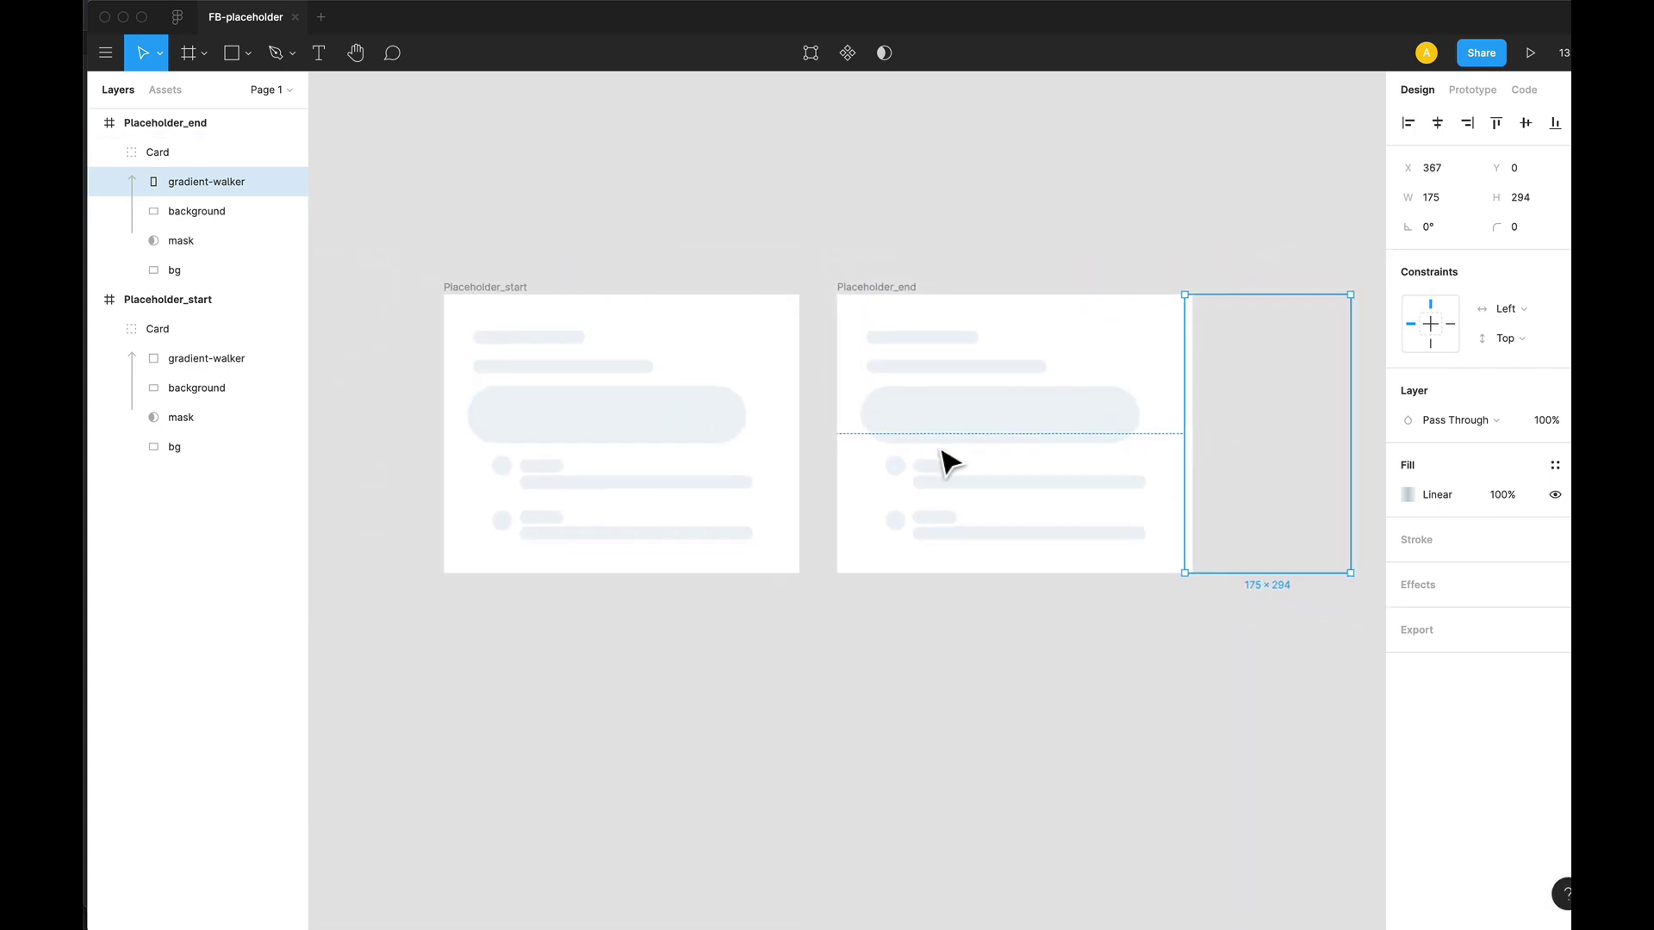
Connect Placeholder_start to Placeholder_end as a prototype link with Smart Animate, Ease Out, 1000ms.
click(490, 296)
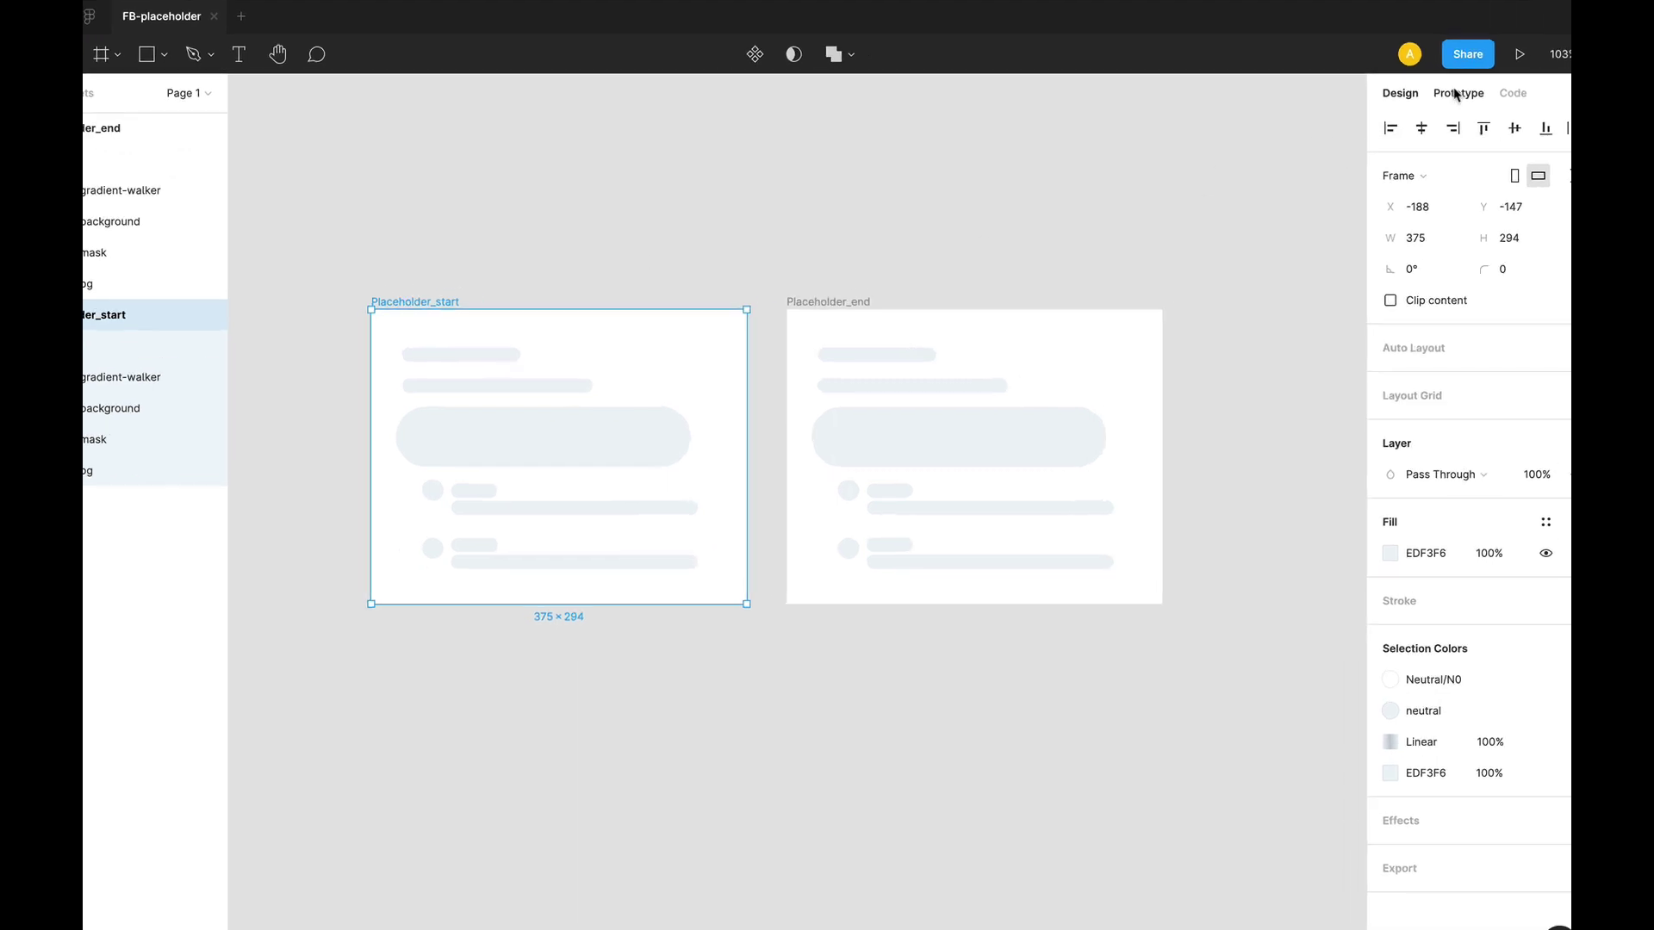
click(1471, 89)
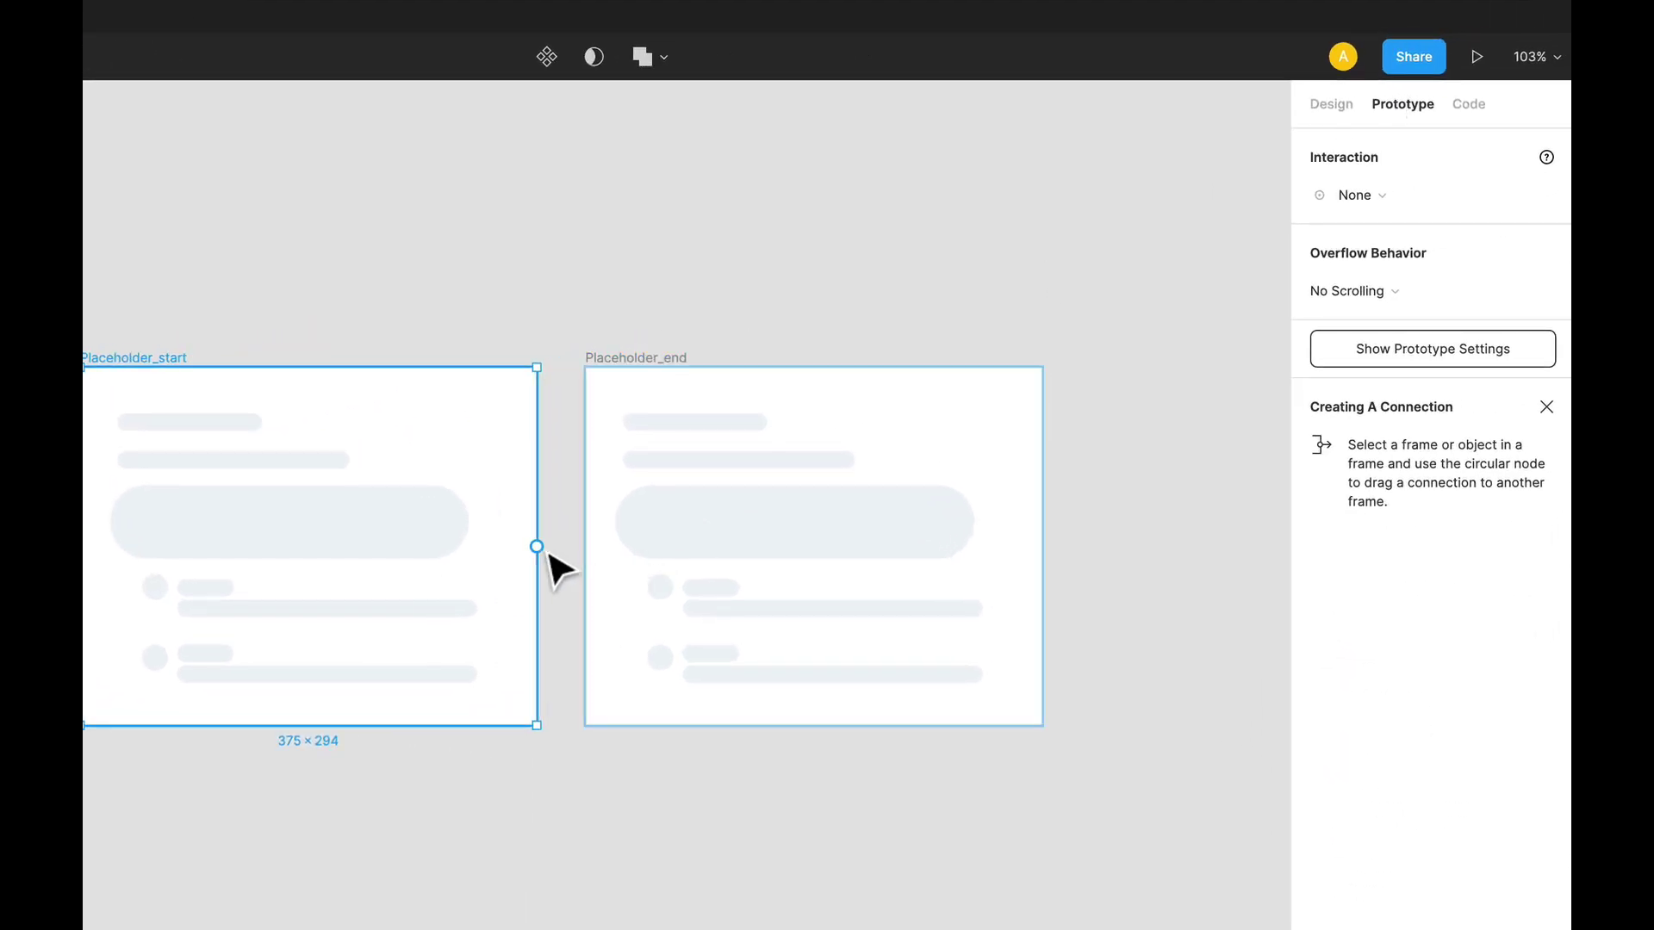
drag(536, 546, 661, 558)
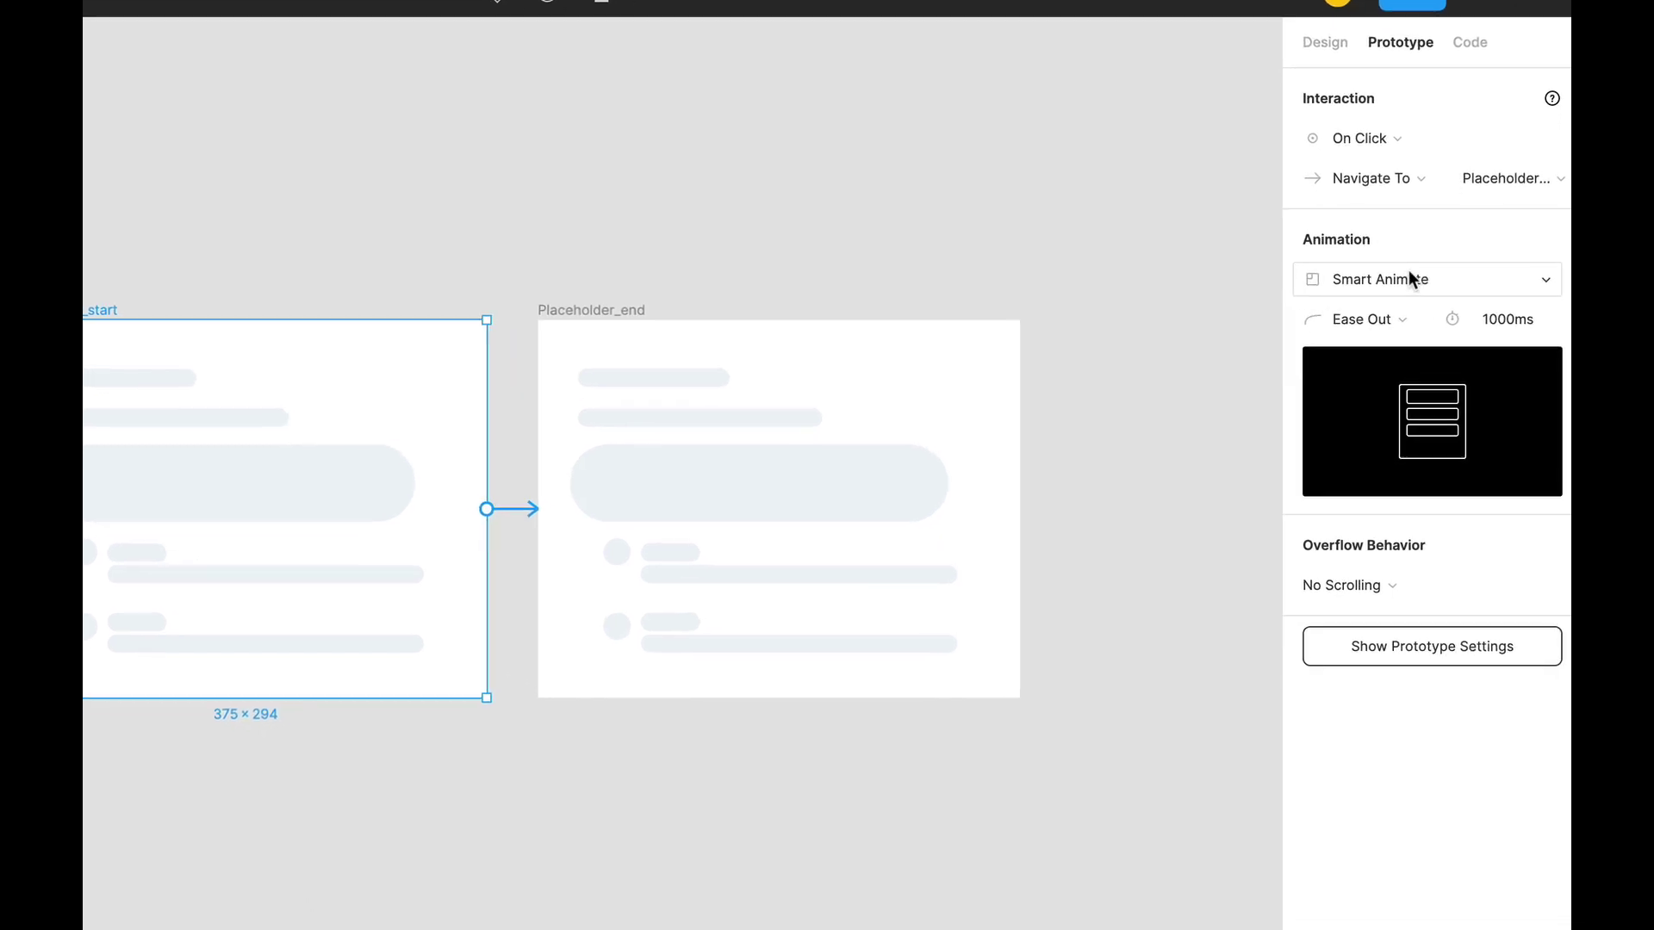
click(1408, 271)
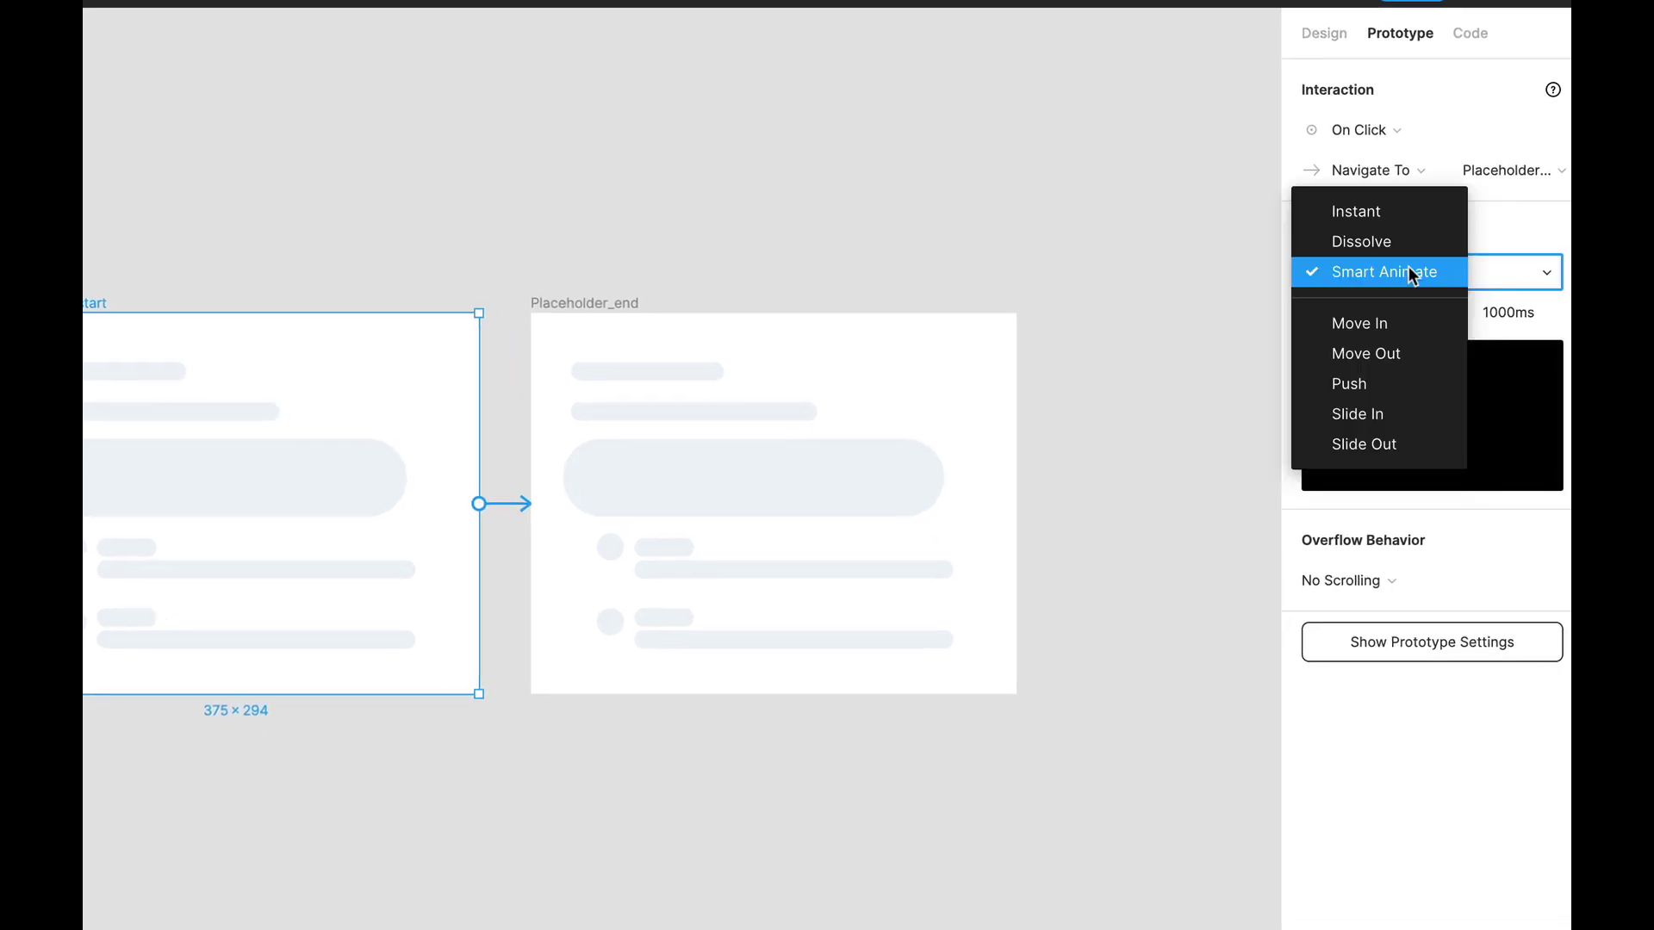
click(1408, 267)
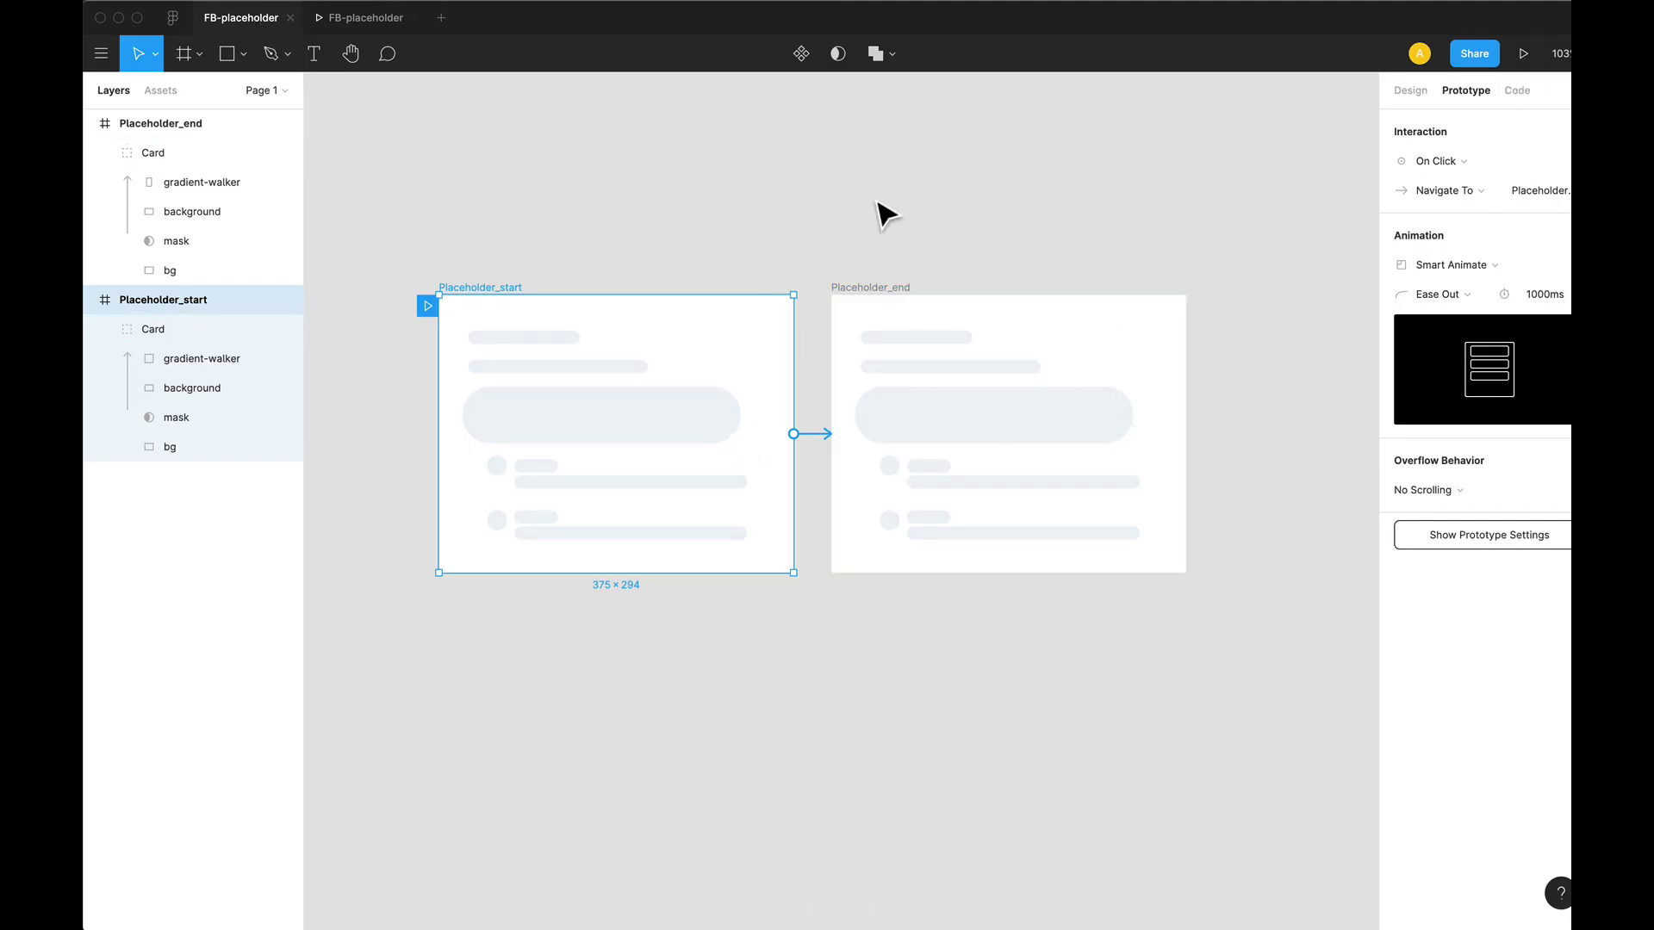
Change the connection's trigger from On Click to After Delay with a 1ms duration.
click(1458, 162)
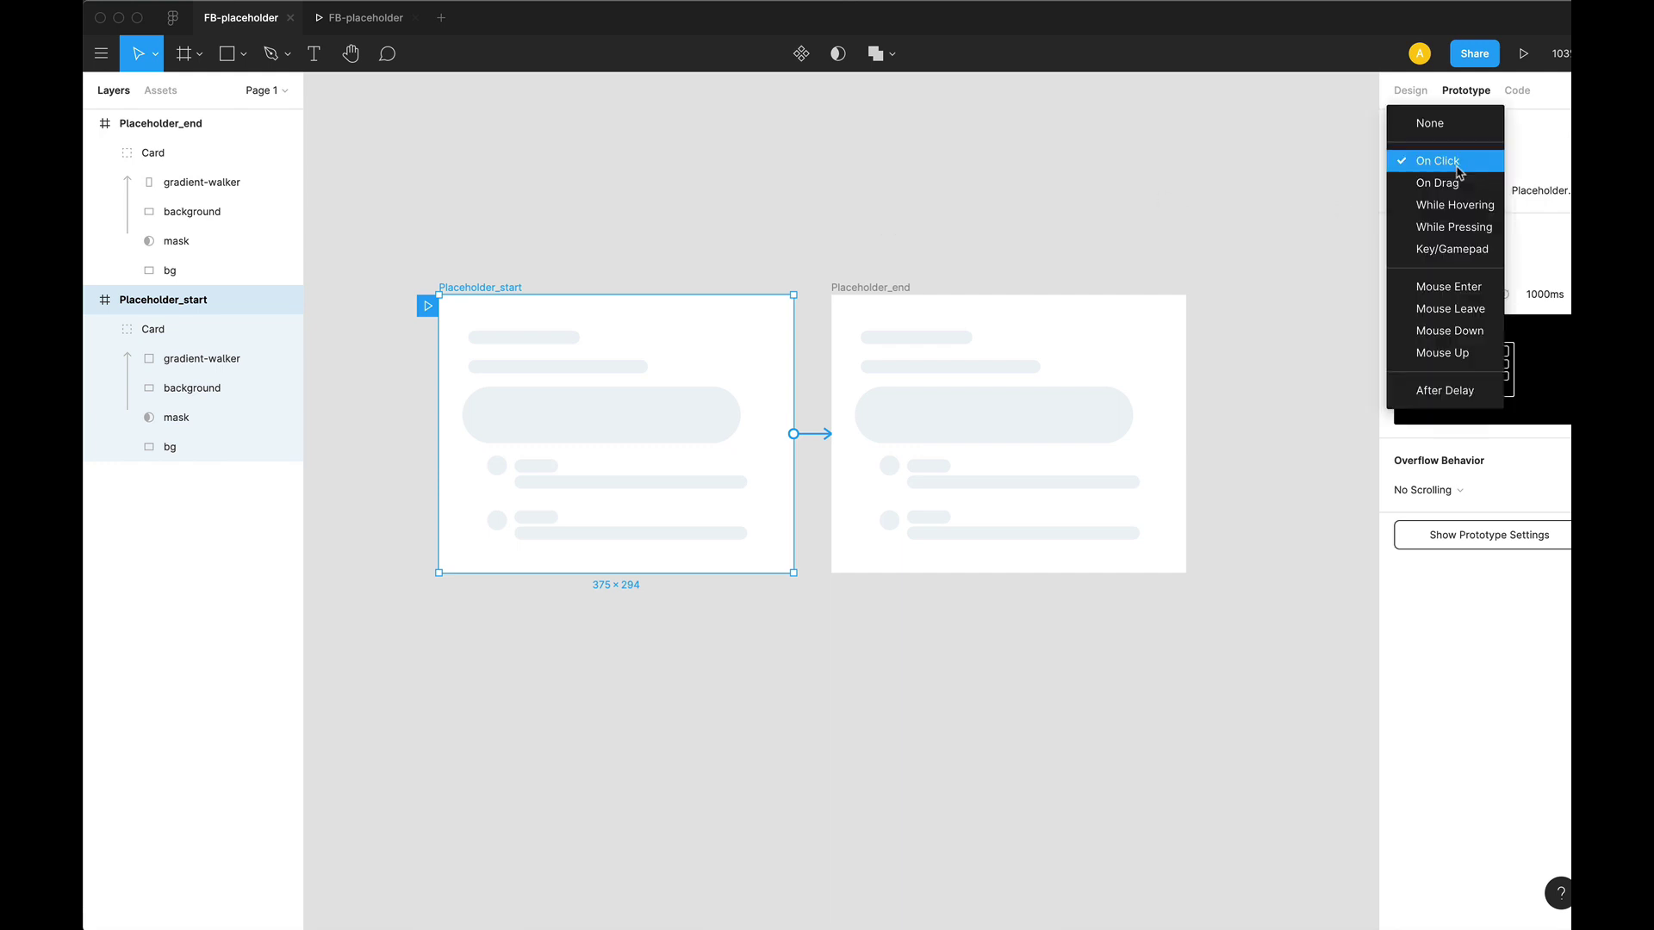
click(1479, 394)
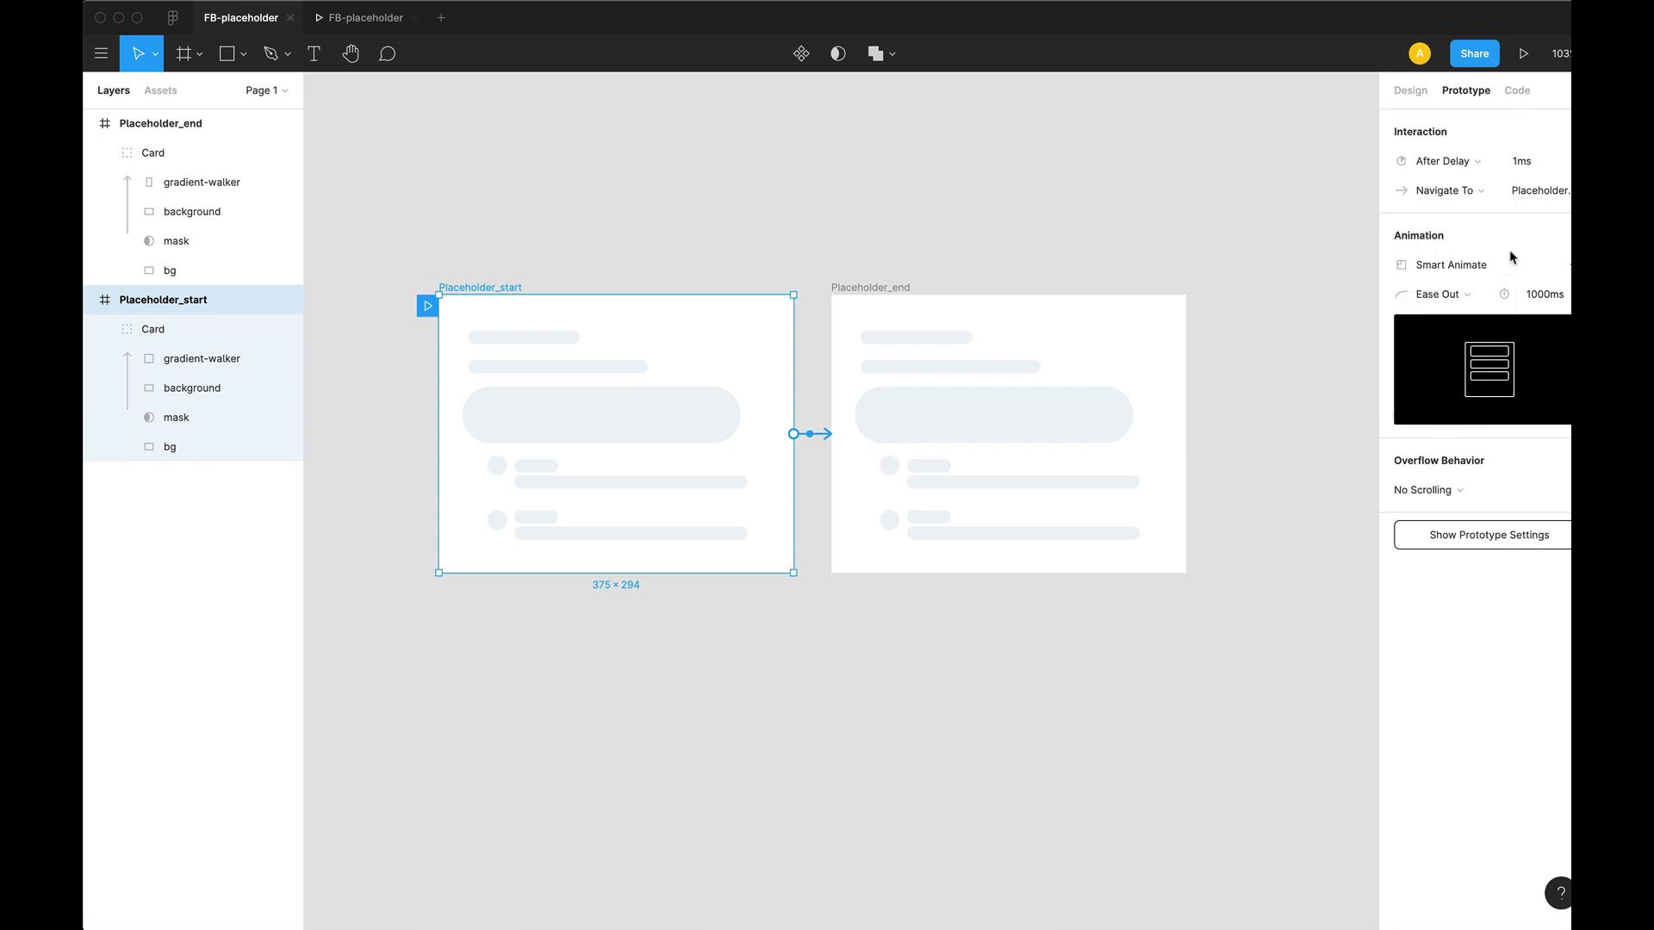
click(1521, 164)
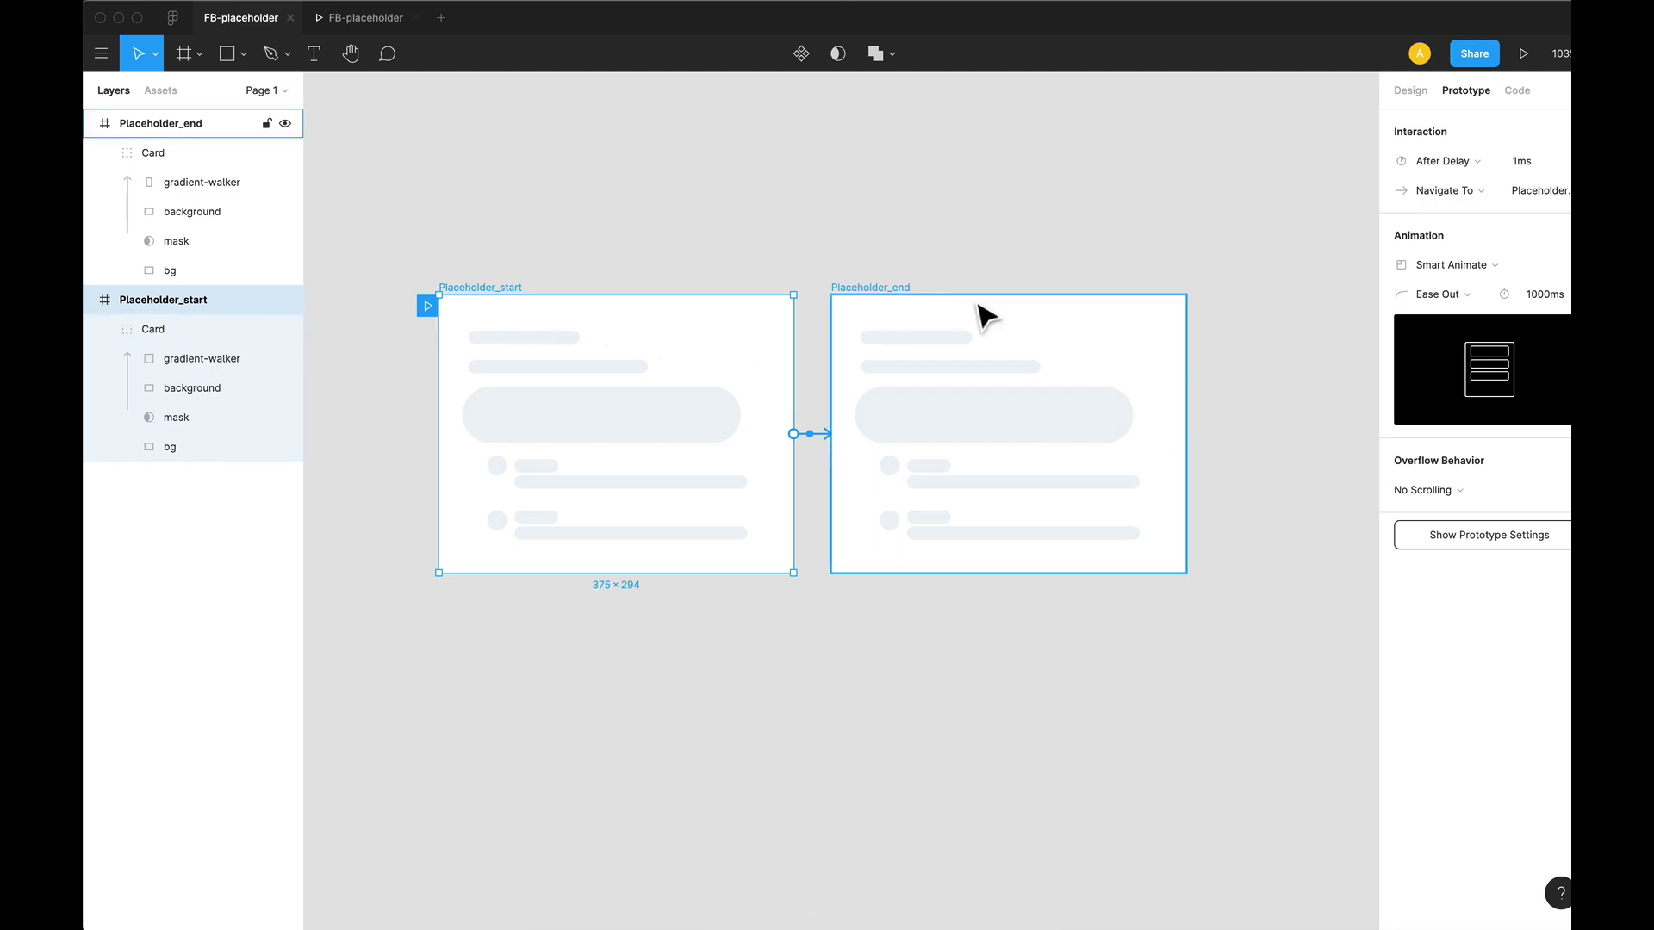
click(872, 289)
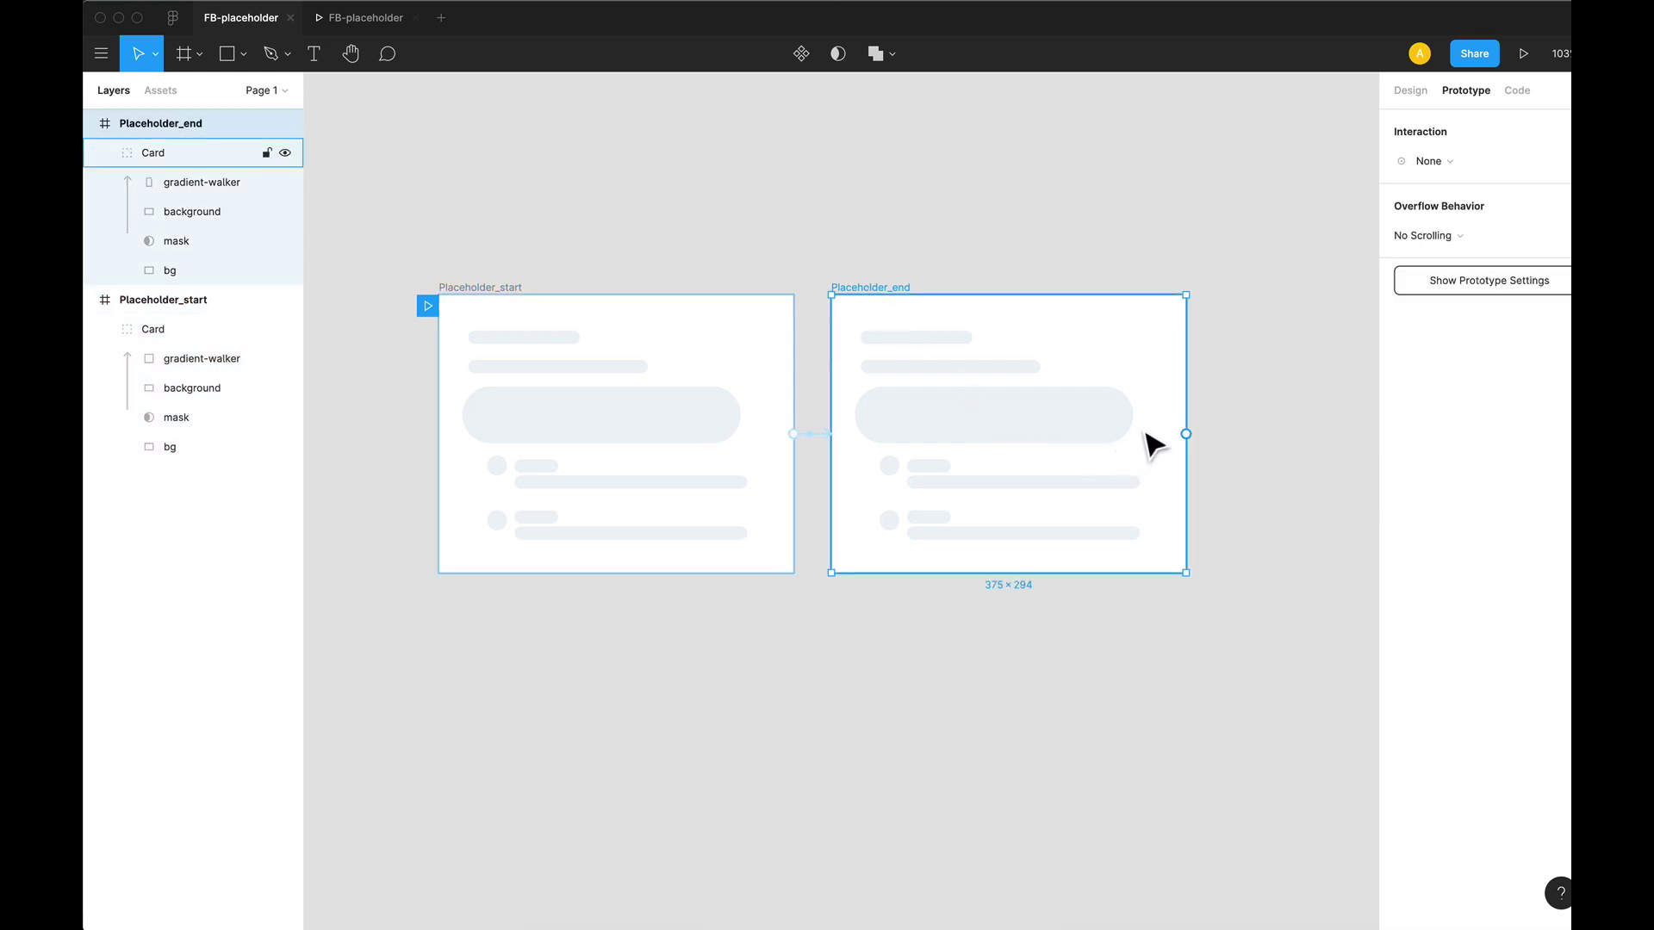
click(363, 20)
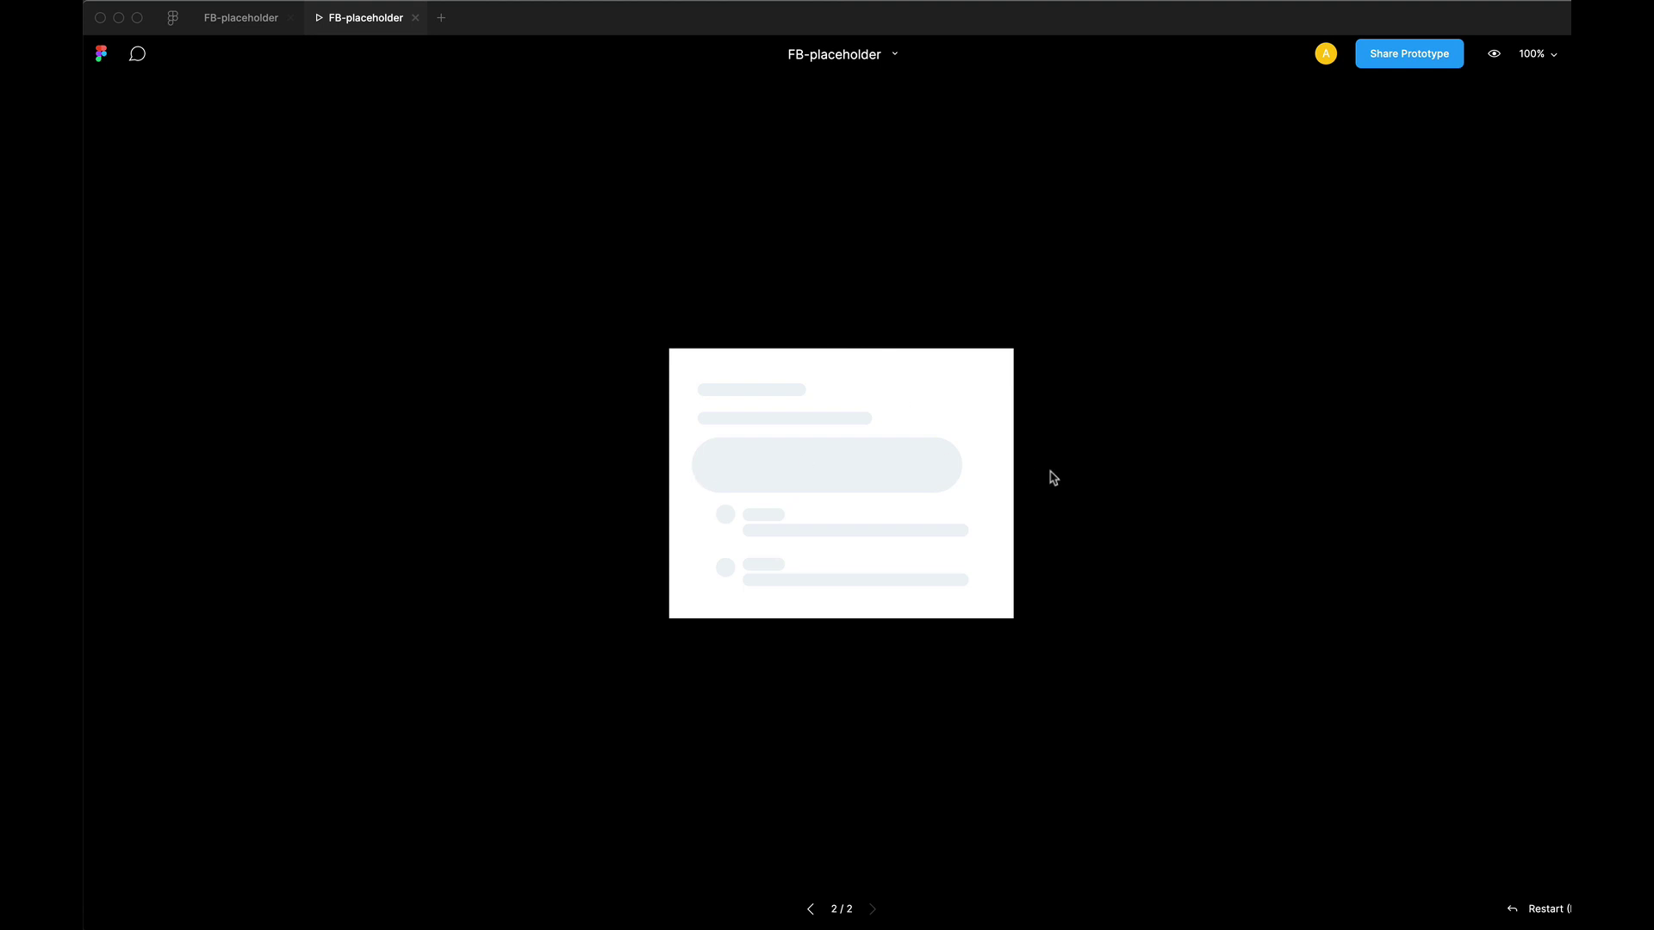
click(262, 17)
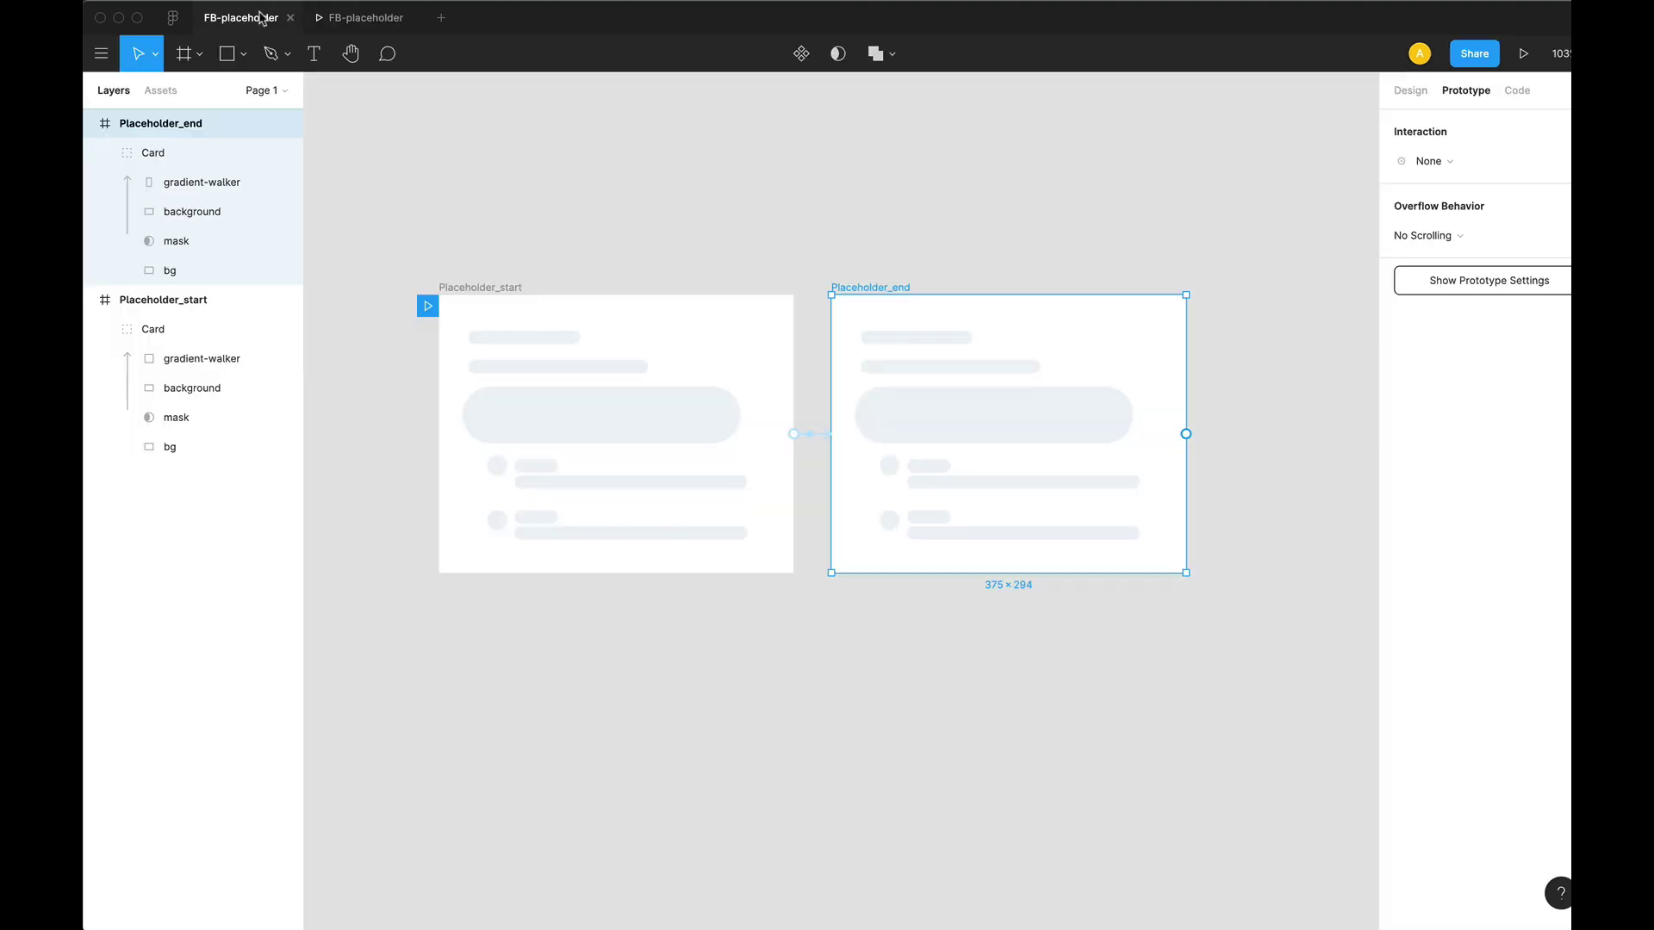
click(1523, 55)
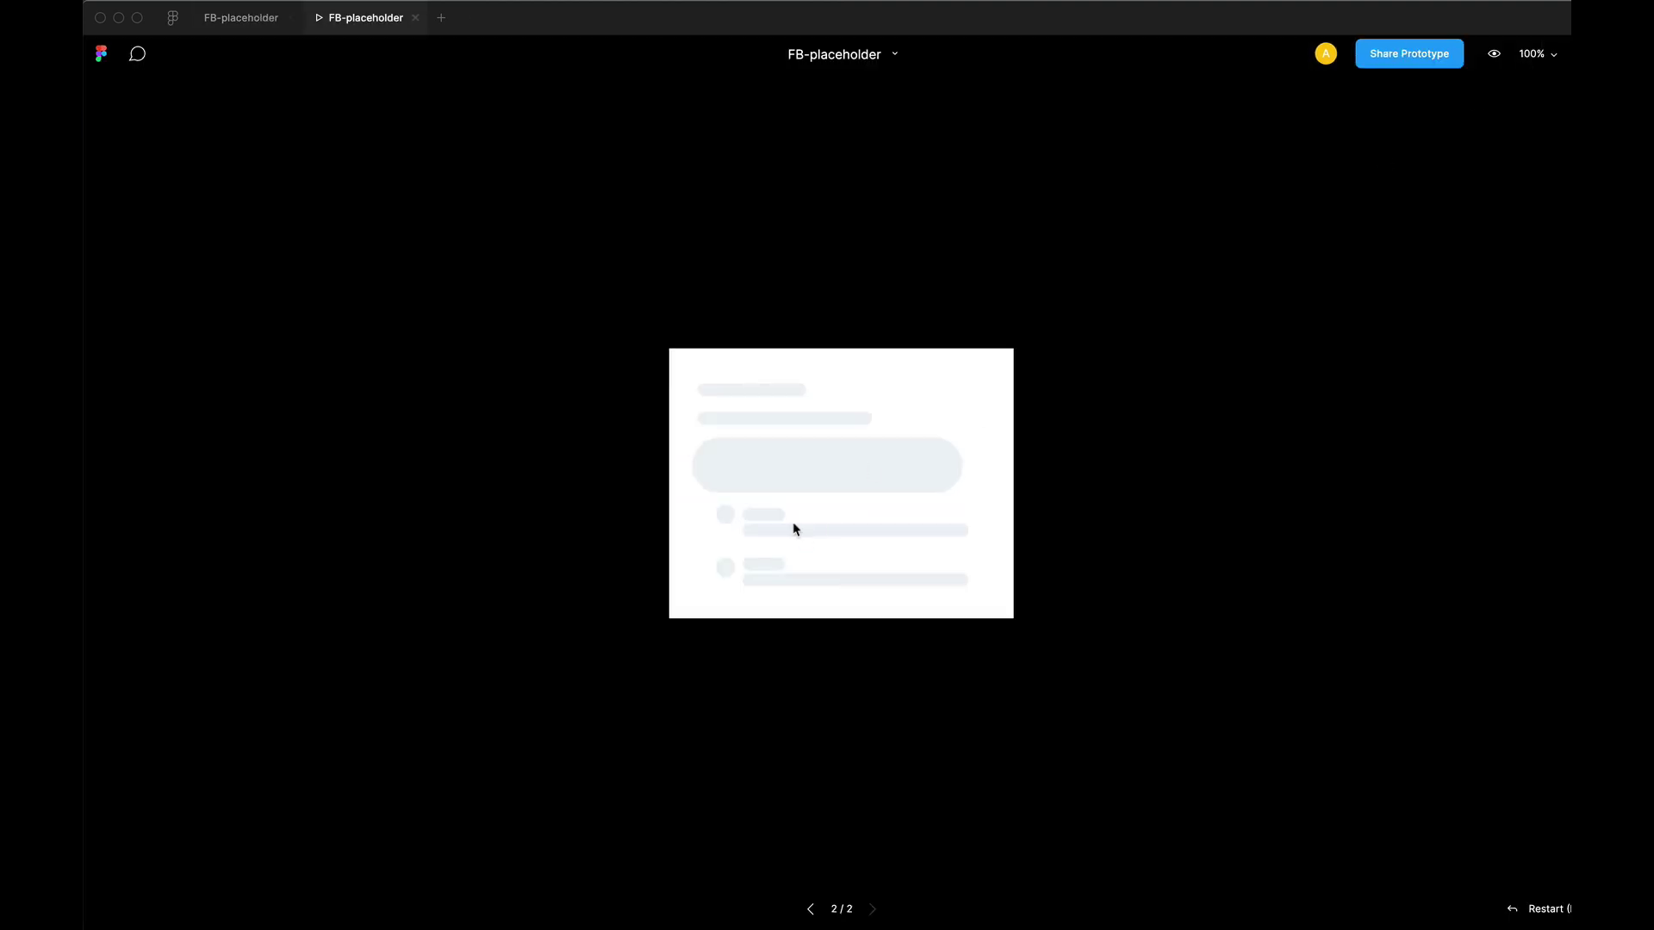
click(254, 18)
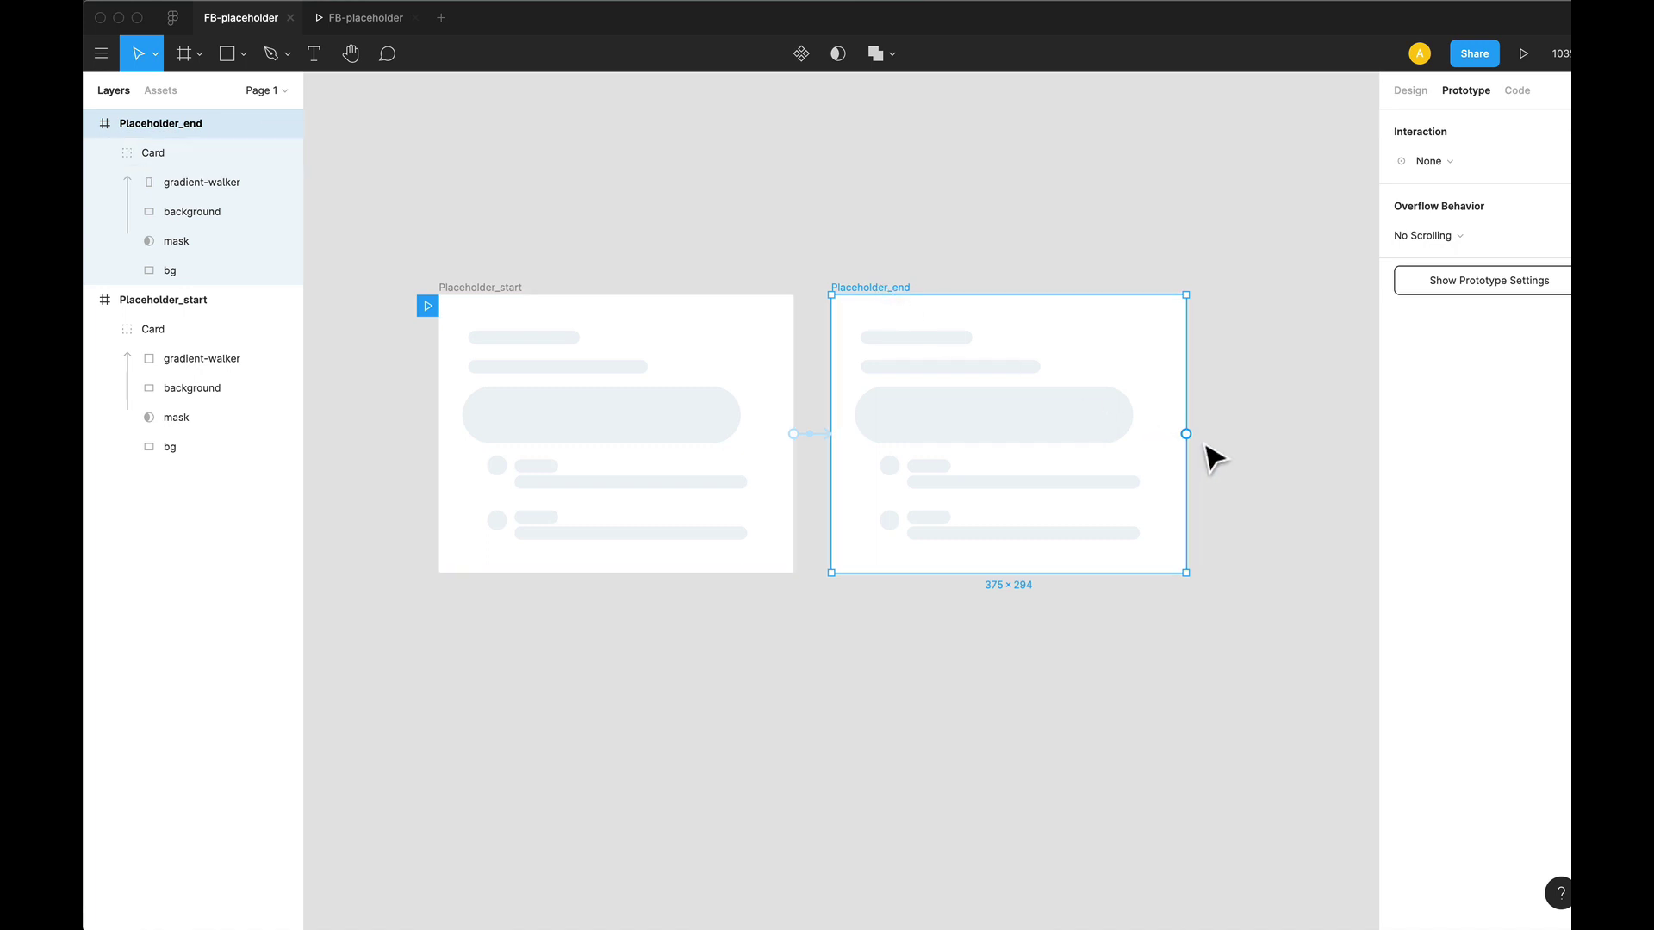
Link Placeholder_end back to Placeholder_start, firing After Delay 800ms with an Instant transition.
drag(1186, 434, 668, 483)
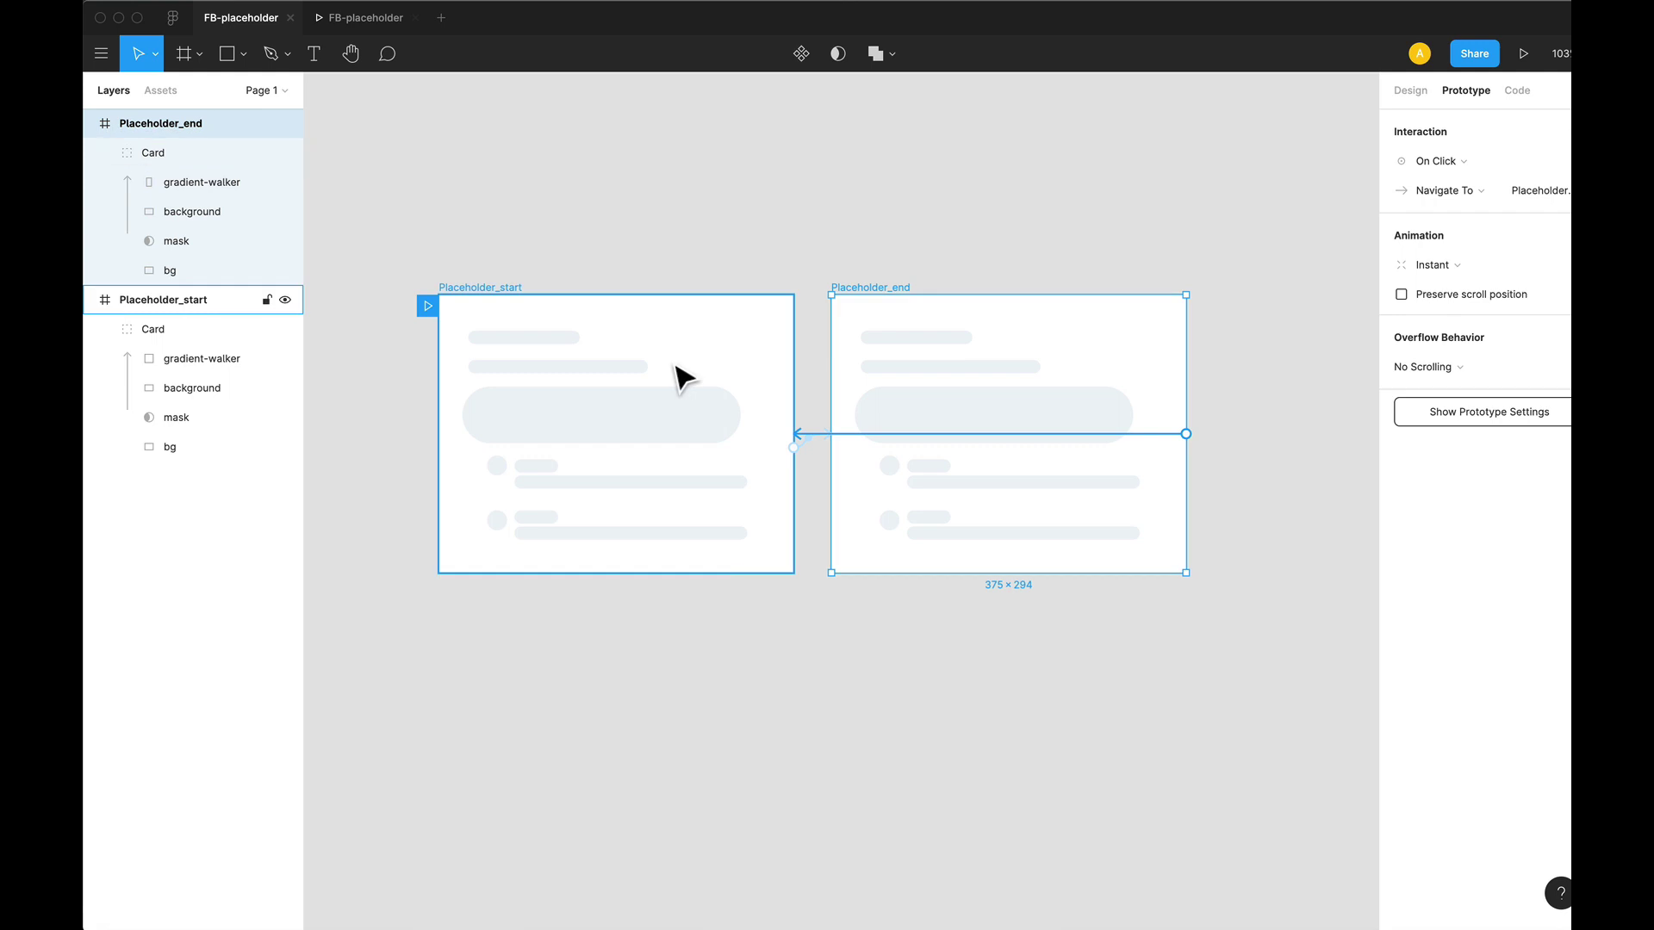
click(1460, 161)
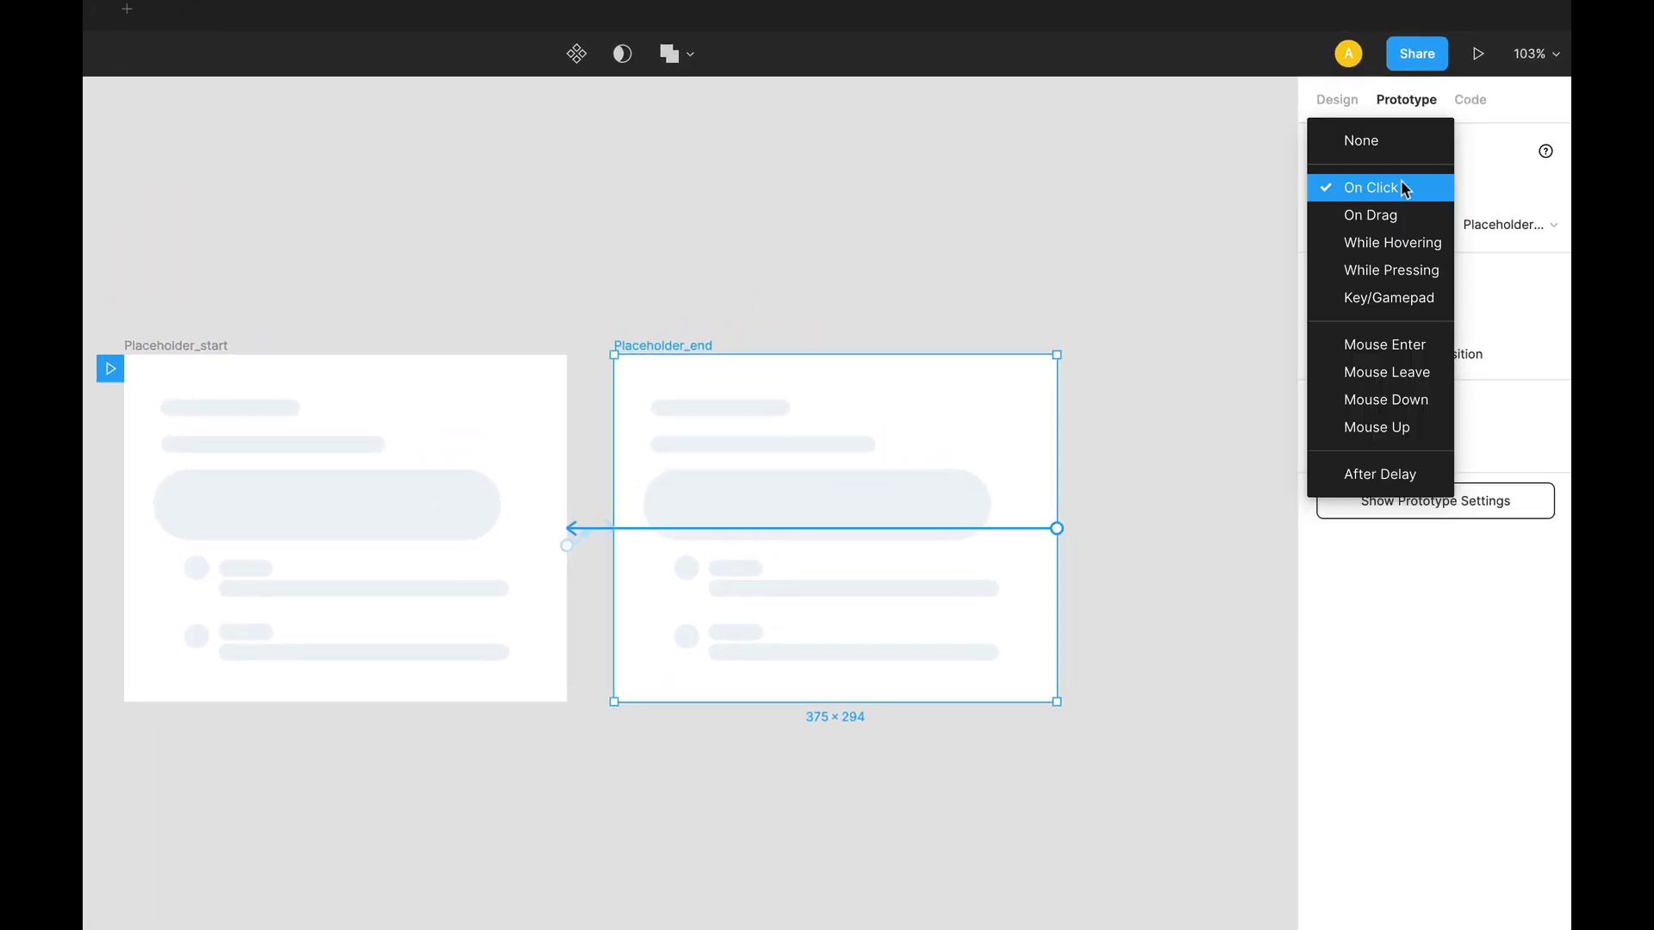
click(1408, 472)
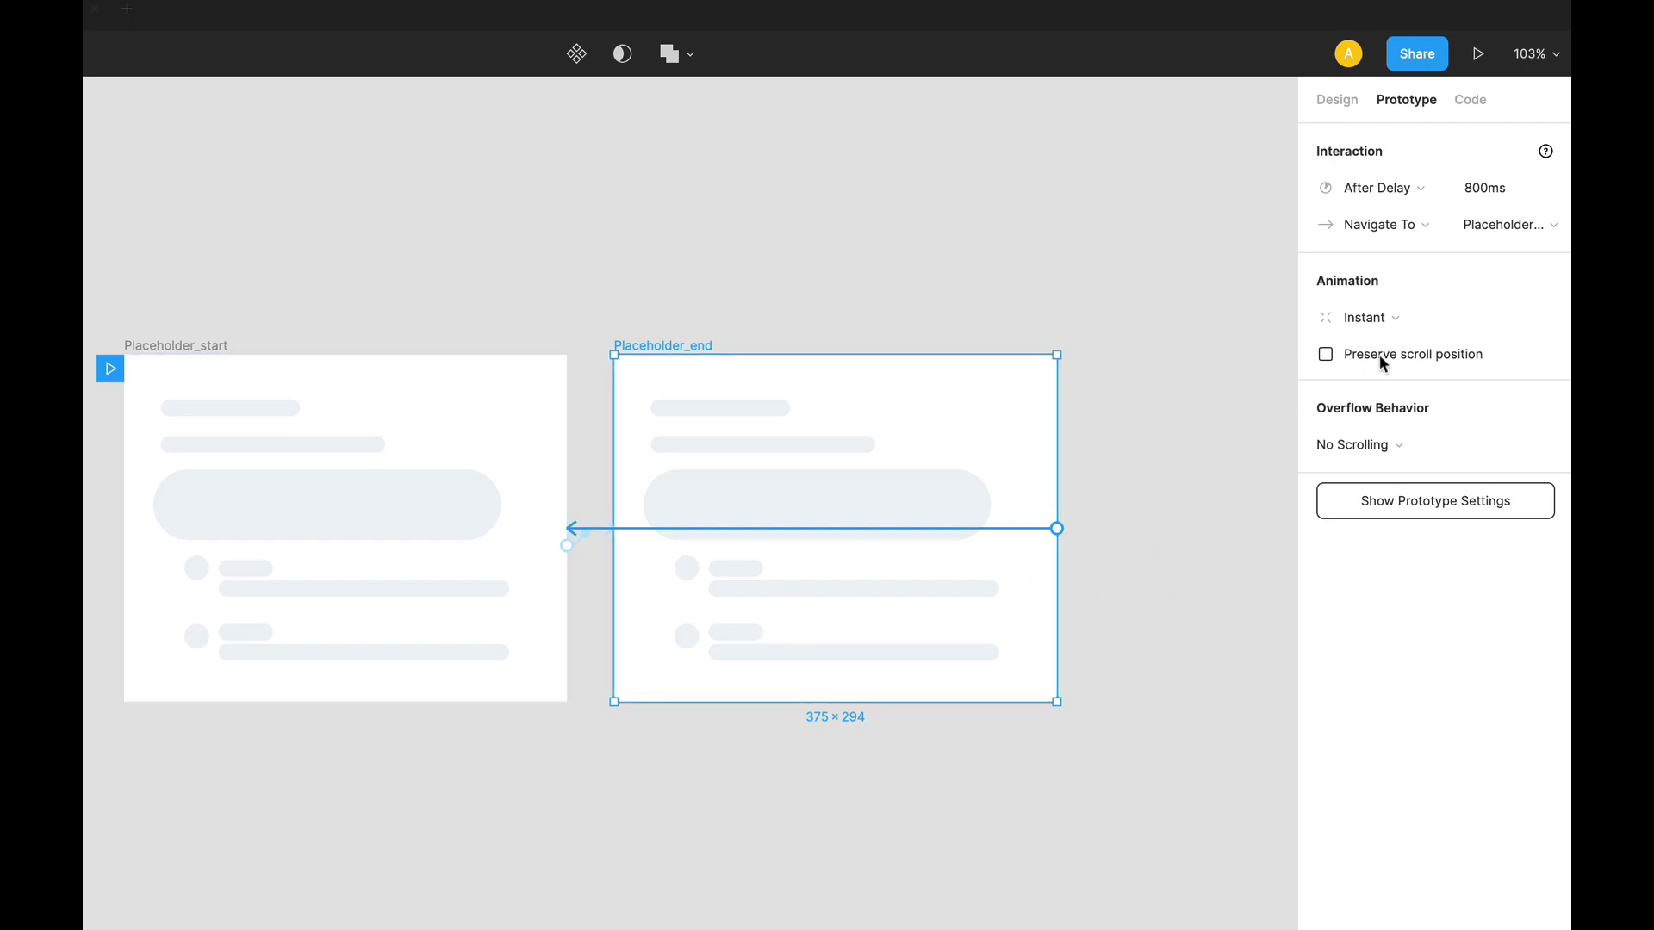
click(1381, 316)
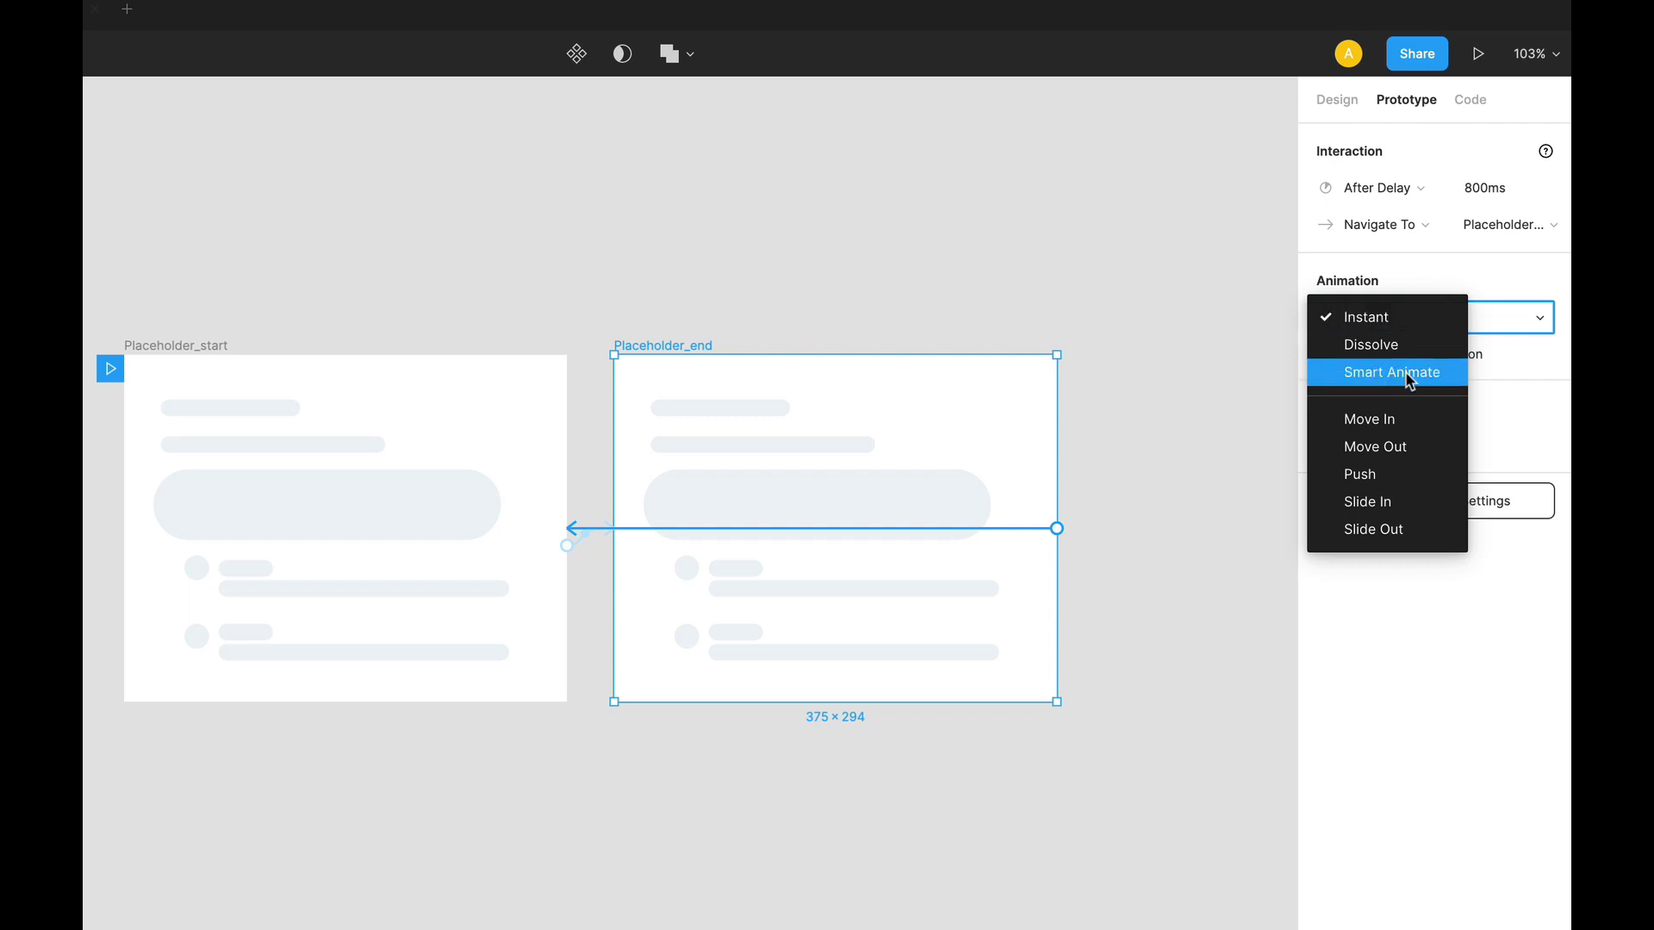
click(1357, 372)
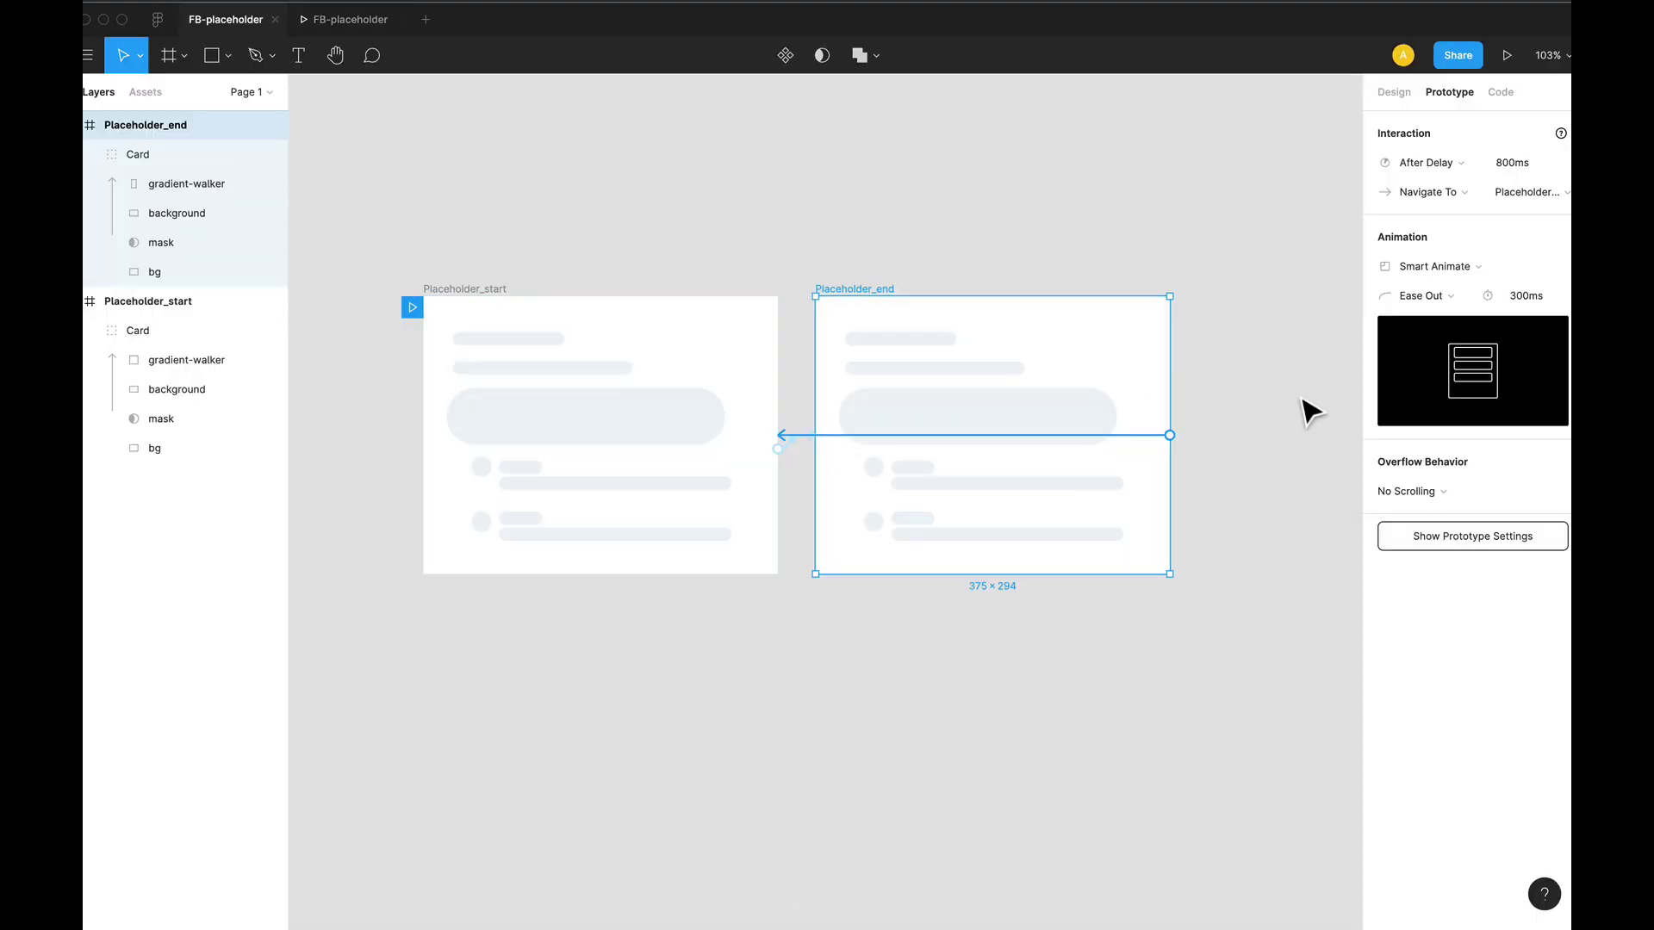
click(1454, 270)
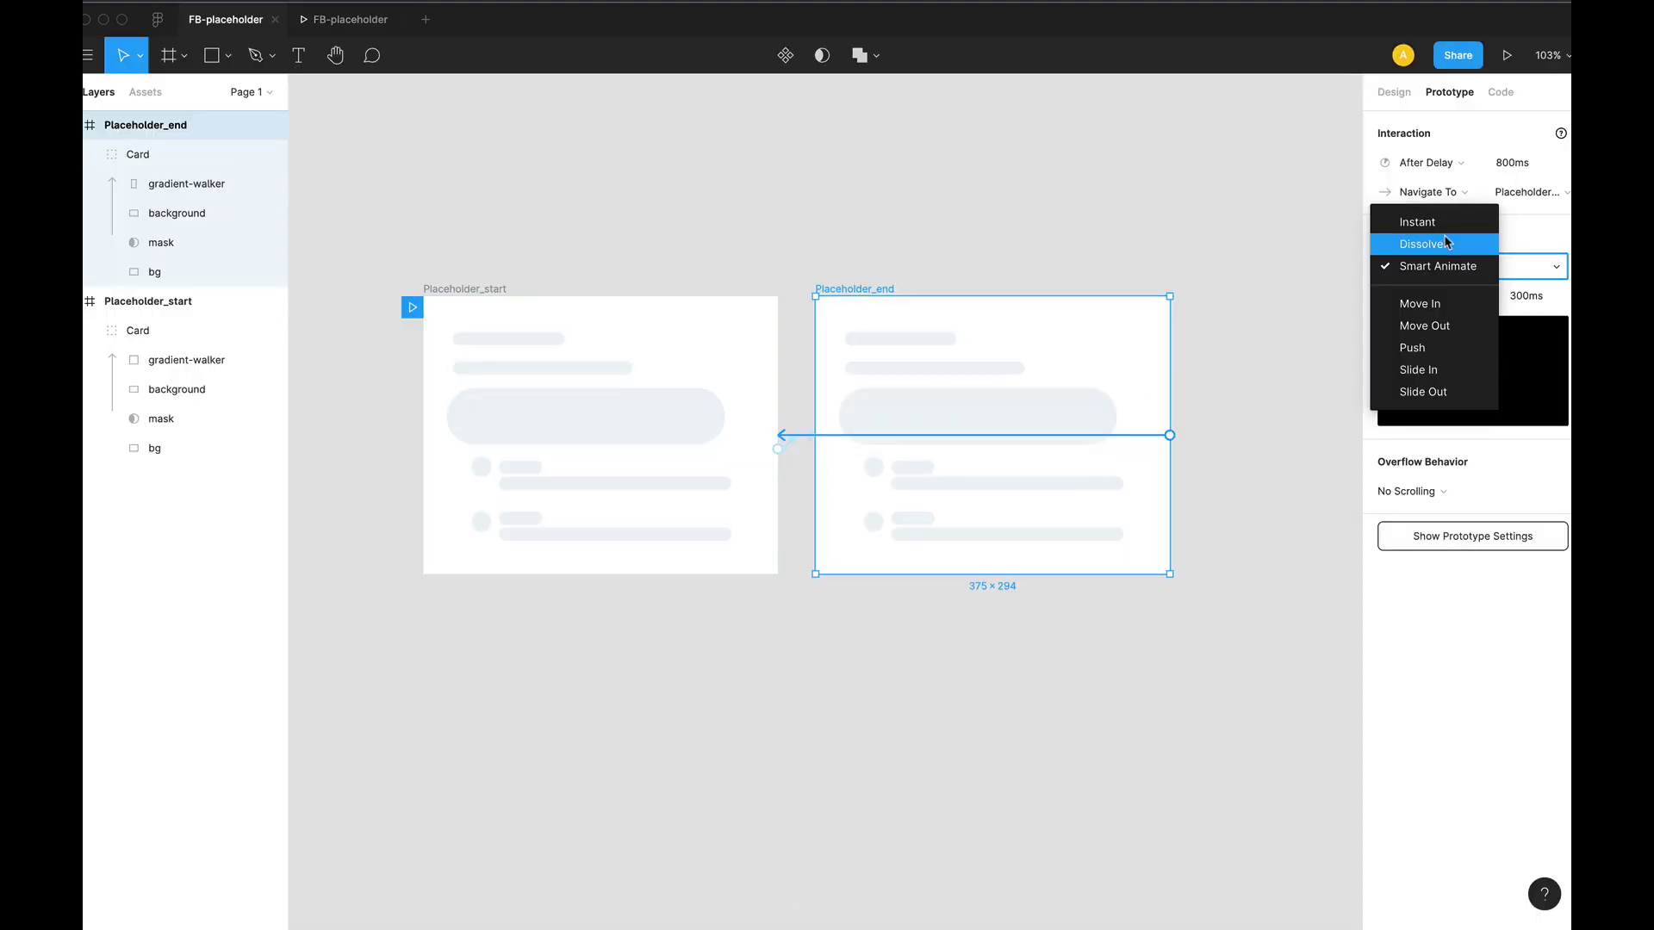
click(1446, 229)
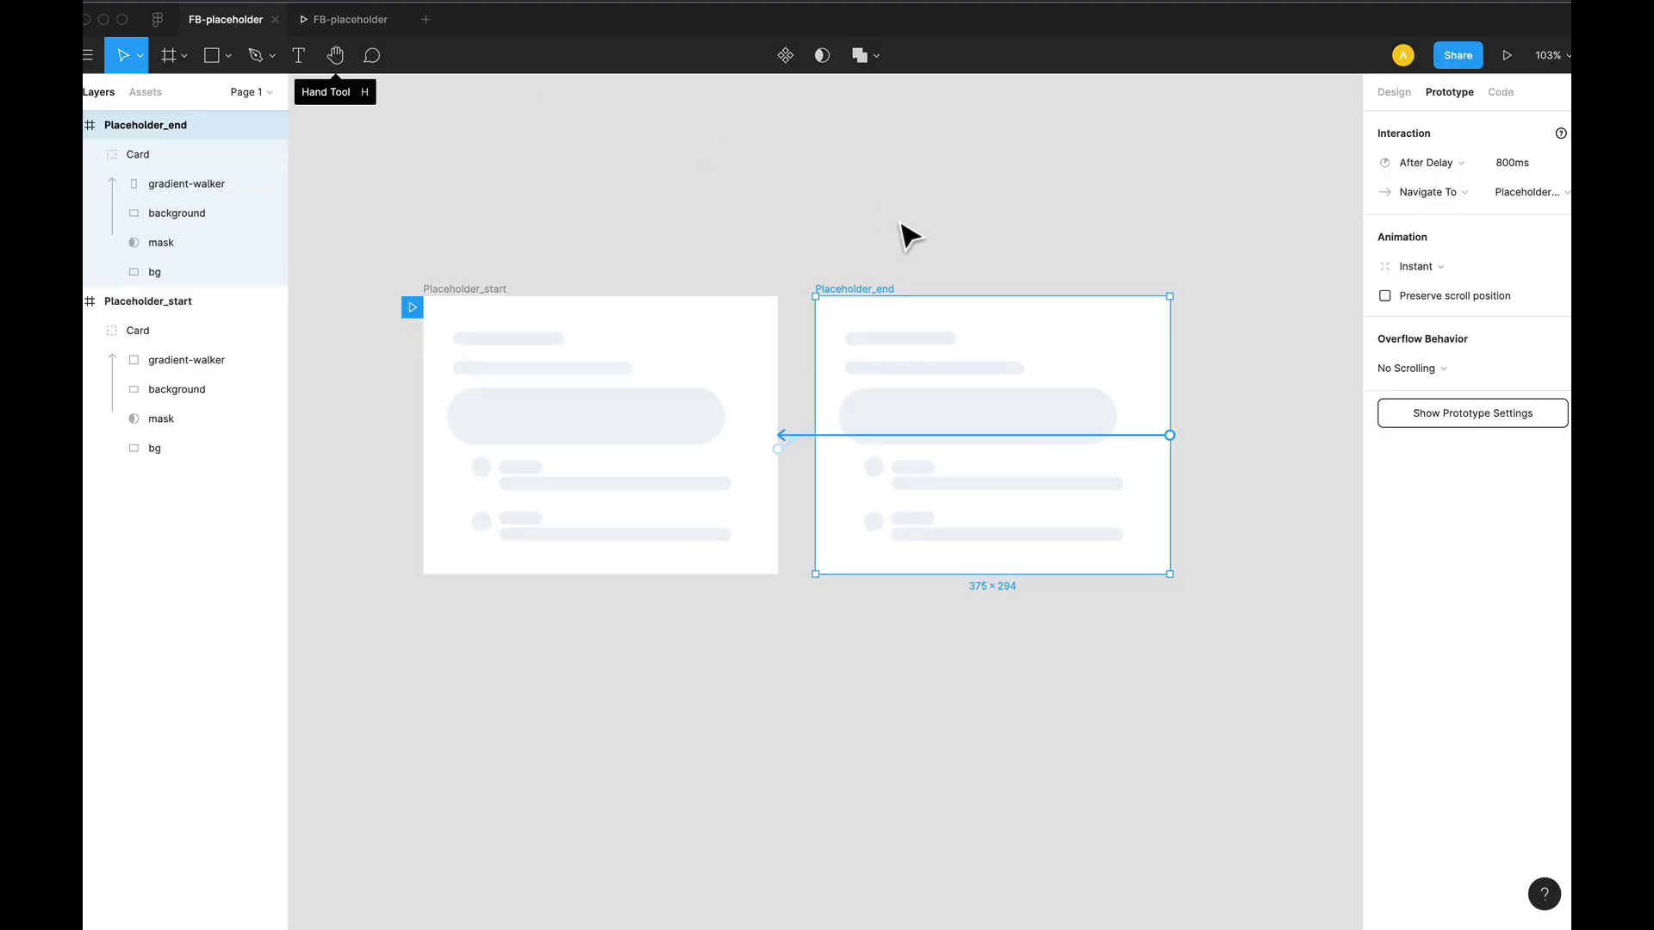
Deselect all to show the Device, Background and Starting Frame (Placeholder_start) settings.
click(824, 258)
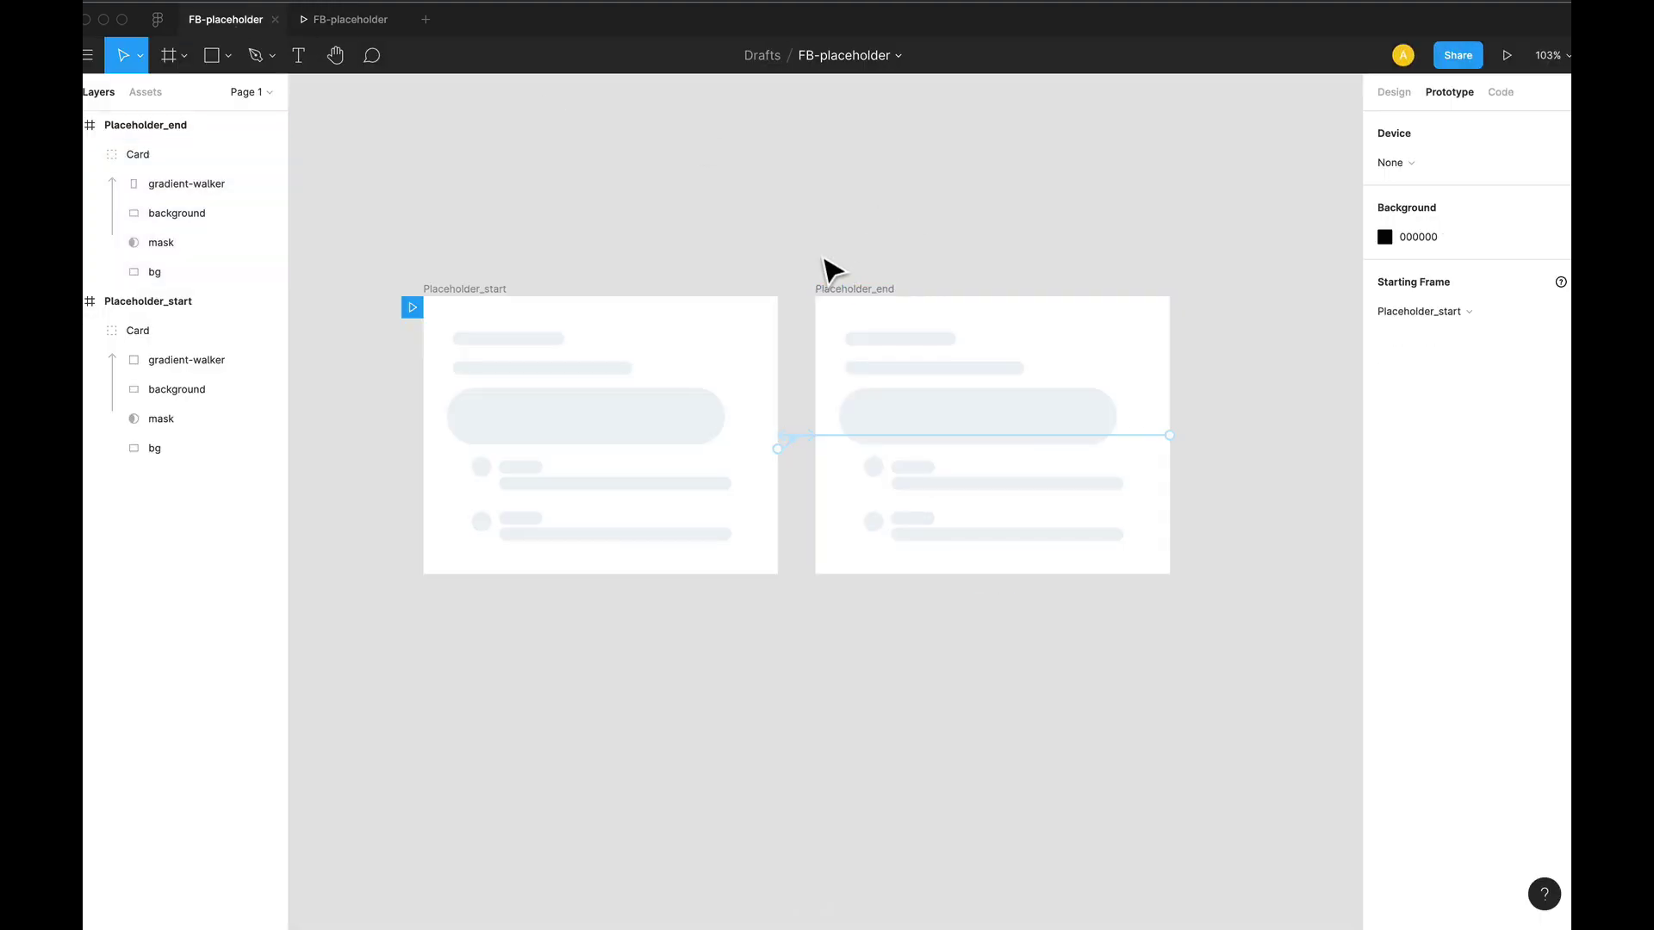